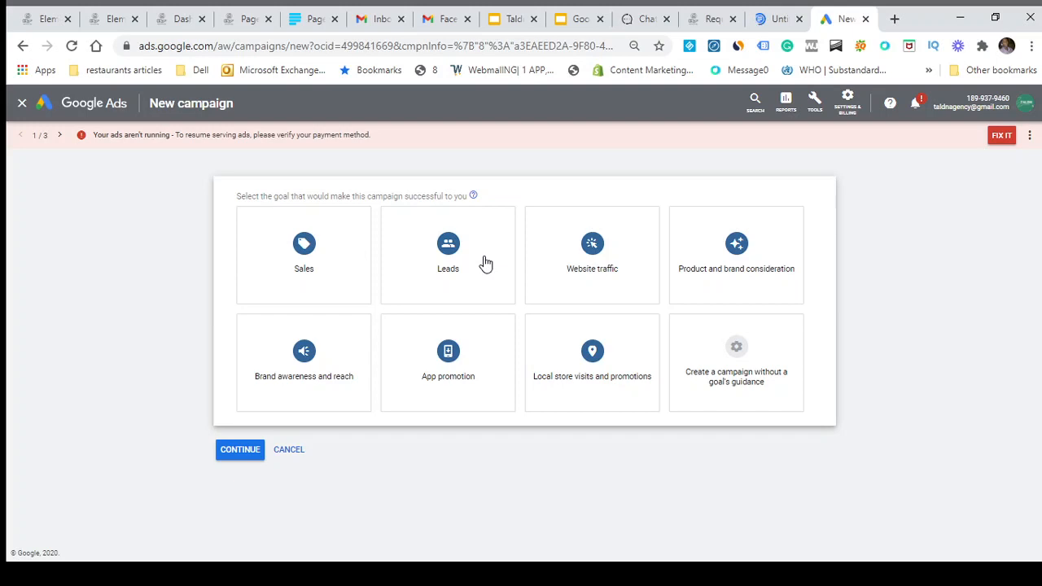
Step: Choose Leads as the campaign goal and Display as the campaign type
{"action": "left_click", "coordinate": [485, 263]}
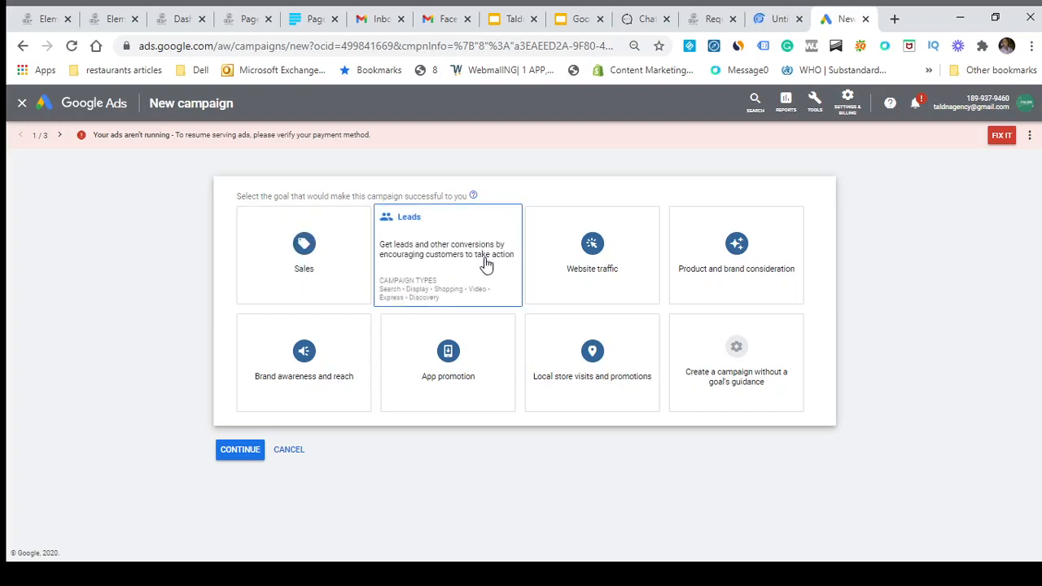
{"action": "left_click", "coordinate": [341, 289]}
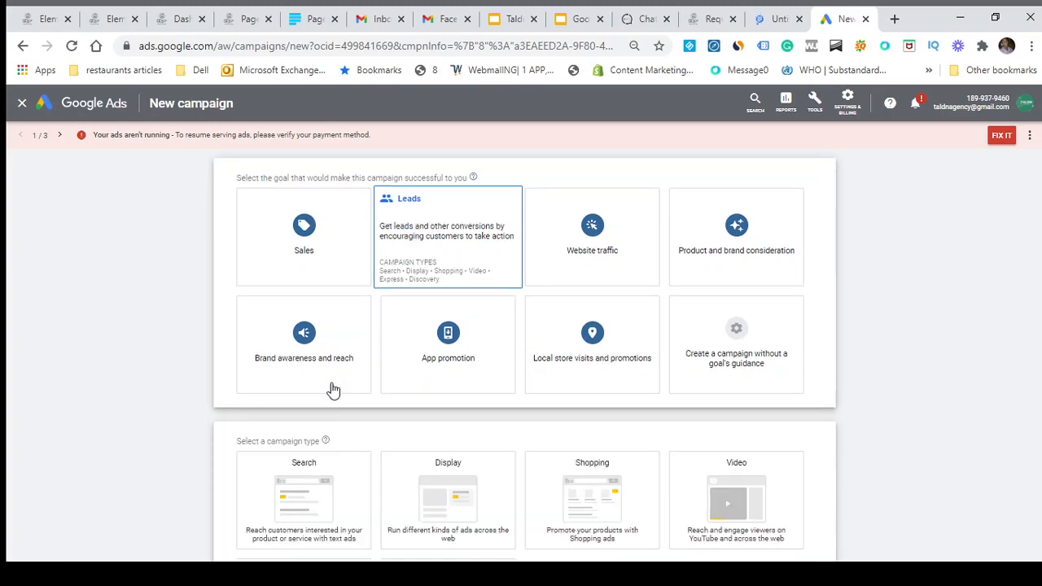
{"action": "scroll", "coordinate": [333, 389], "scroll_direction": "down", "scroll_amount": 3}
{"action": "left_click", "coordinate": [457, 262]}
{"action": "scroll", "coordinate": [456, 262], "scroll_direction": "up", "scroll_amount": 2}
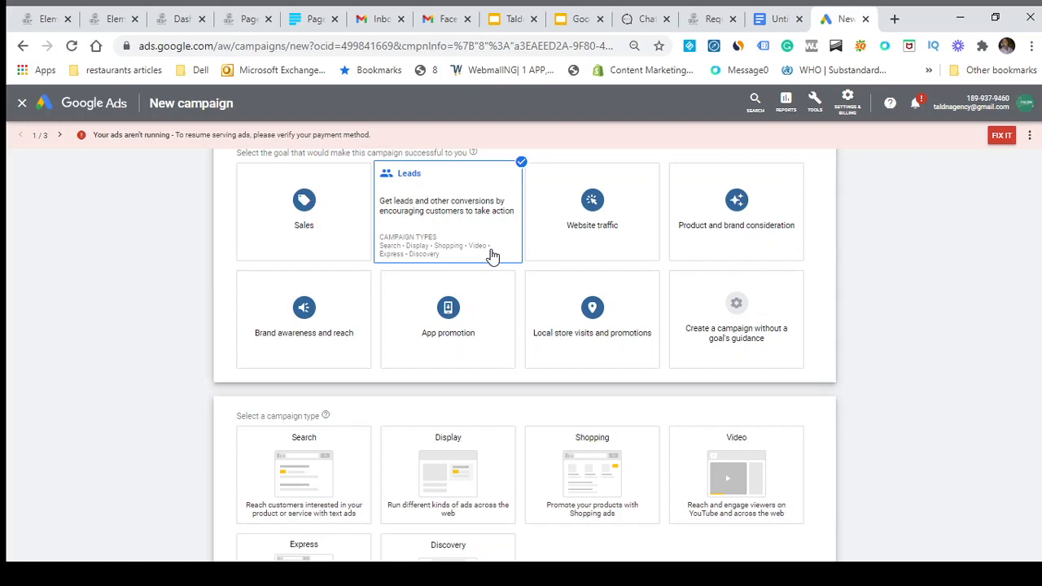
{"action": "scroll", "coordinate": [492, 255], "scroll_direction": "down", "scroll_amount": 1}
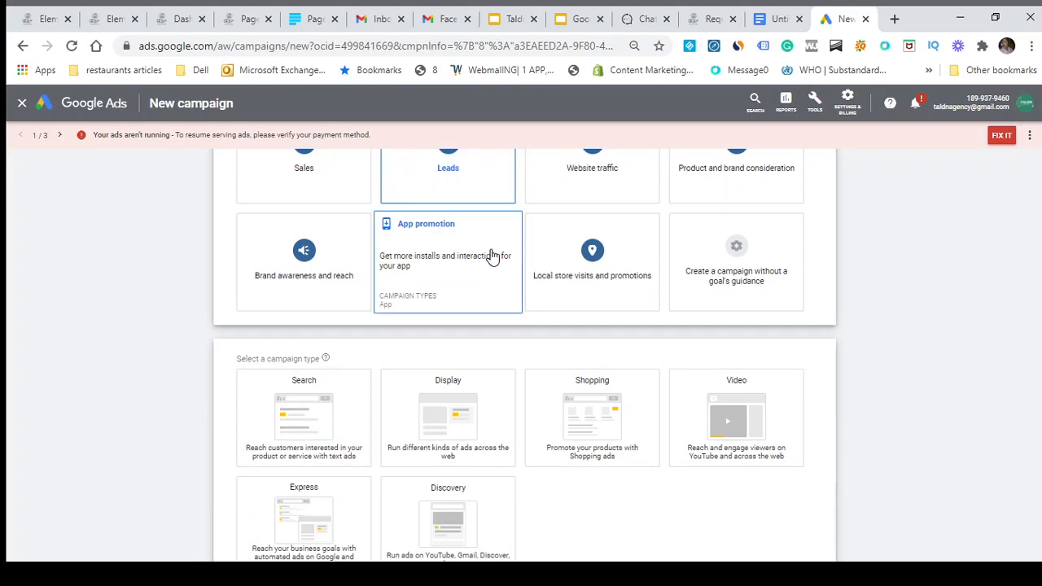
{"action": "scroll", "coordinate": [495, 245], "scroll_direction": "up", "scroll_amount": 1}
{"action": "scroll", "coordinate": [492, 260], "scroll_direction": "down", "scroll_amount": 3}
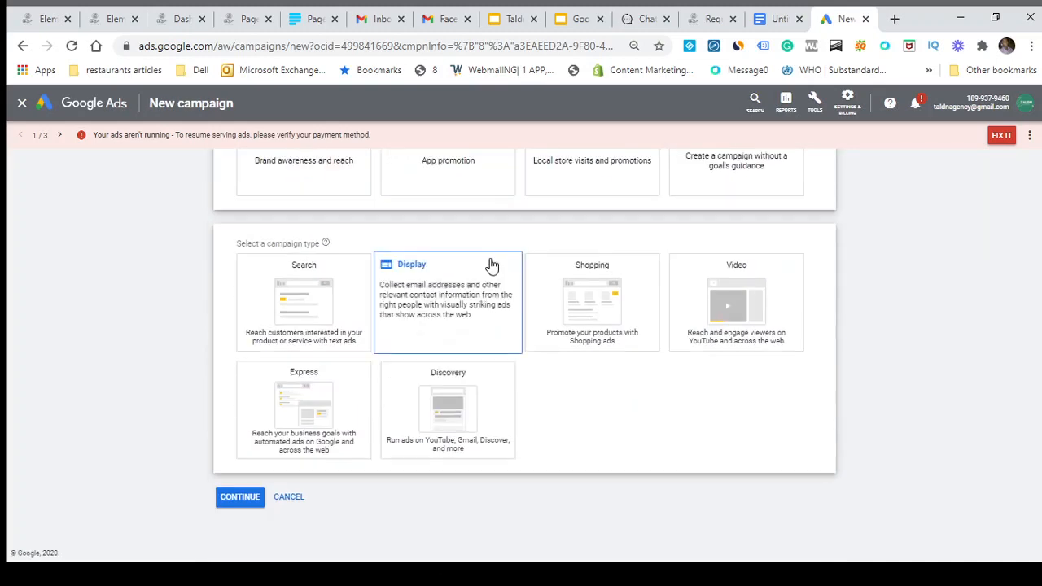
{"action": "left_click", "coordinate": [434, 312]}
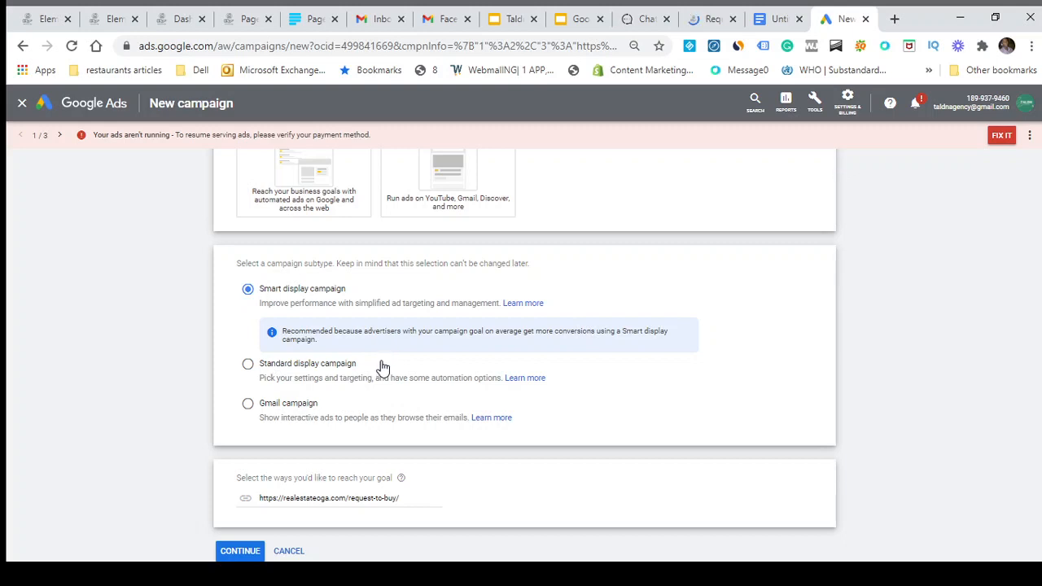
Step: Select the Standard display campaign subtype and continue to the campaign settings
{"action": "left_click", "coordinate": [315, 363]}
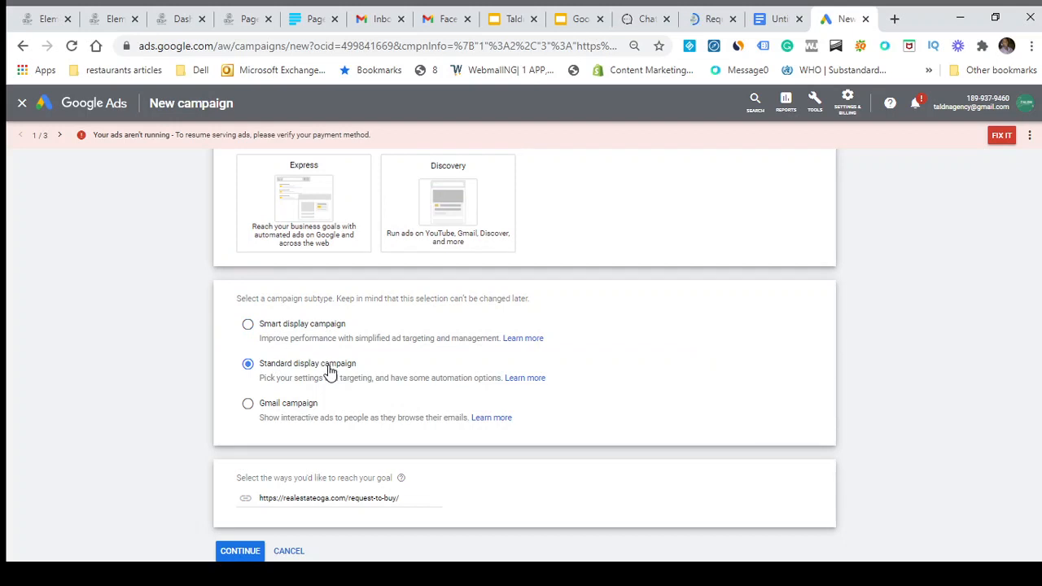
{"action": "scroll", "coordinate": [354, 424], "scroll_direction": "down", "scroll_amount": 1}
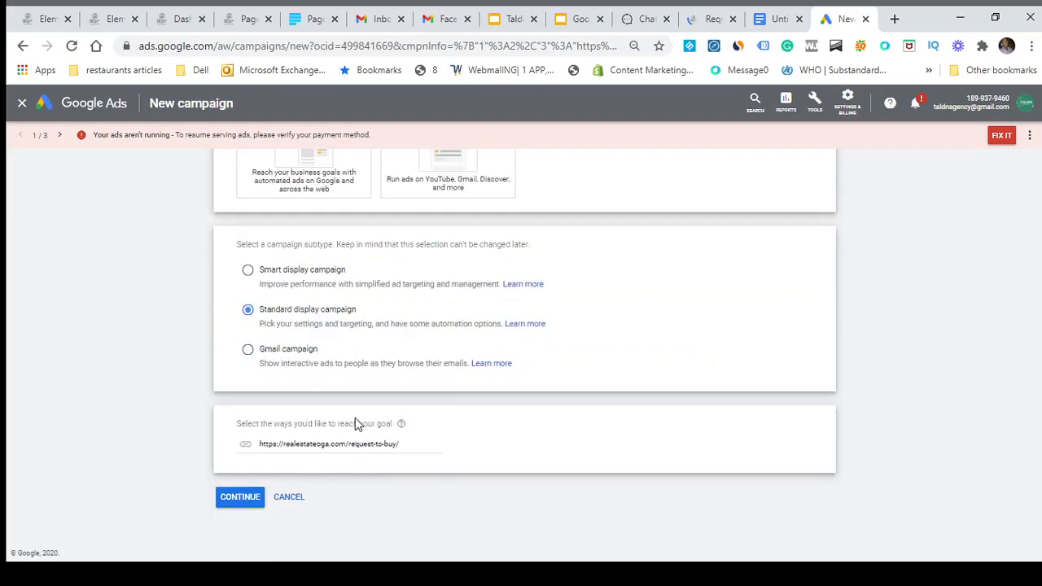
{"action": "left_click", "coordinate": [241, 498]}
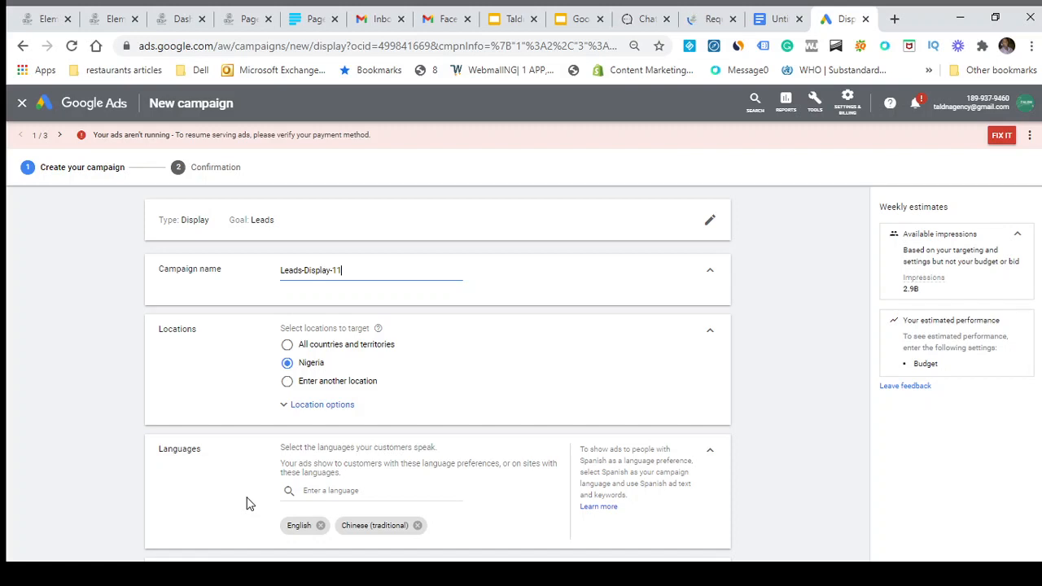
Step: Rename the campaign as "Urban - Responsive Ad"
{"action": "key", "text": "ctrl+a"}
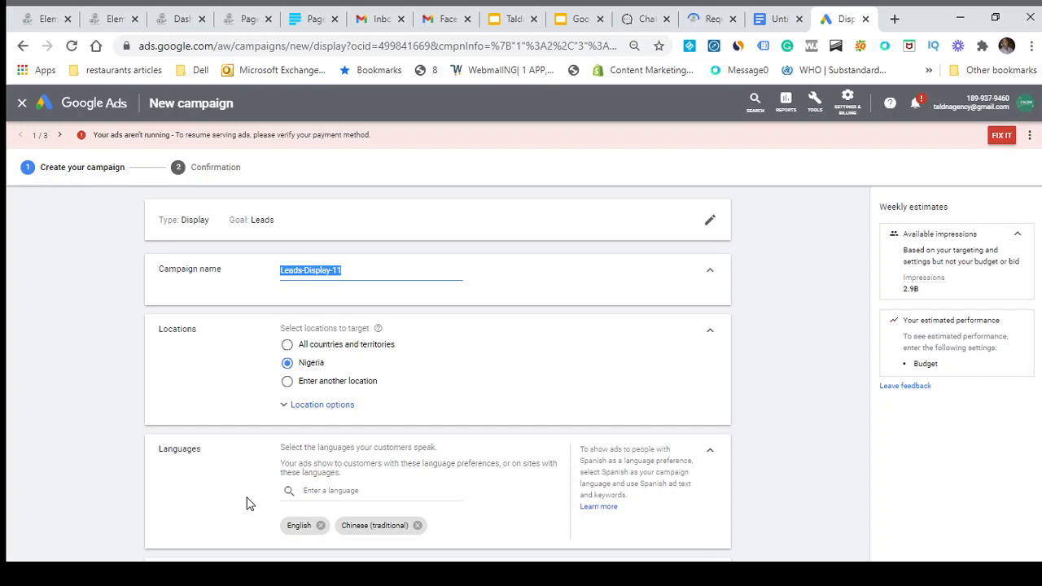
{"action": "type", "text": "Urban -"}
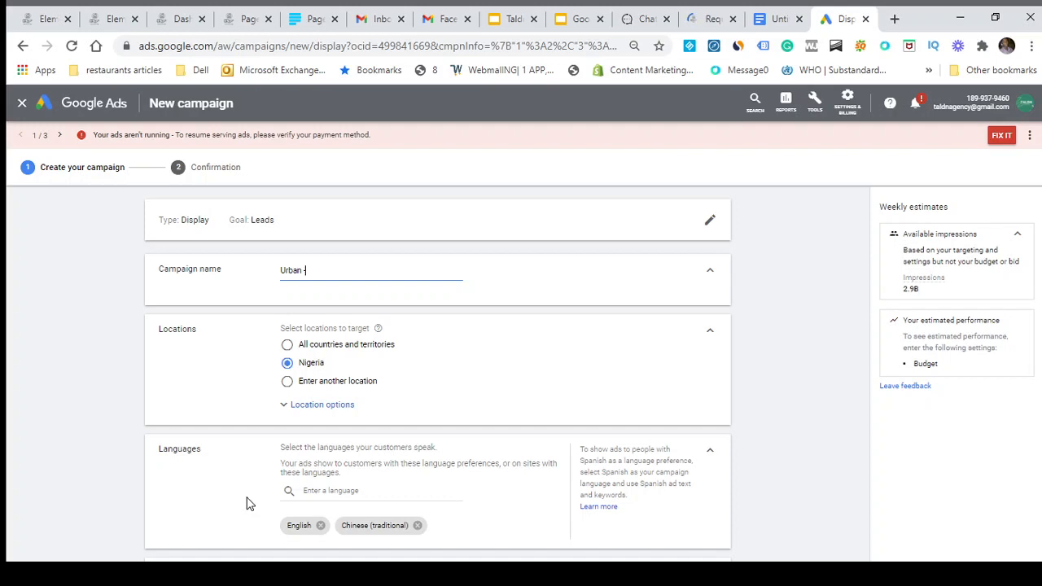
{"action": "type", "text": "Responsive AAd"}
{"action": "key", "text": "BackSpace"}
{"action": "type", "text": "d"}
Step: Switch location targeting to custom locations and target the Nigerian cities of Lagos and Abuja
{"action": "scroll", "coordinate": [337, 437], "scroll_direction": "down", "scroll_amount": 2}
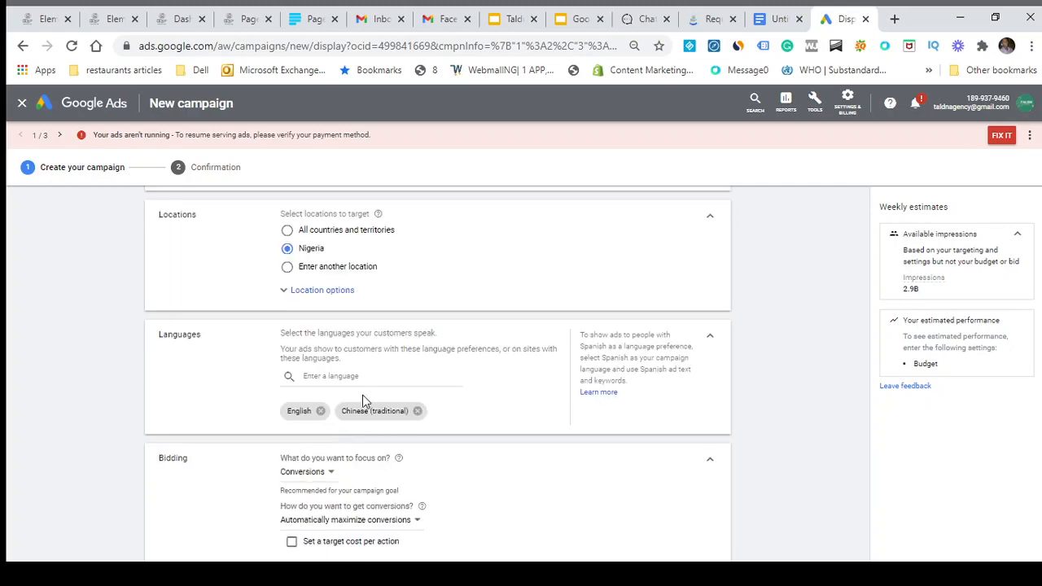
{"action": "scroll", "coordinate": [386, 349], "scroll_direction": "up", "scroll_amount": 2}
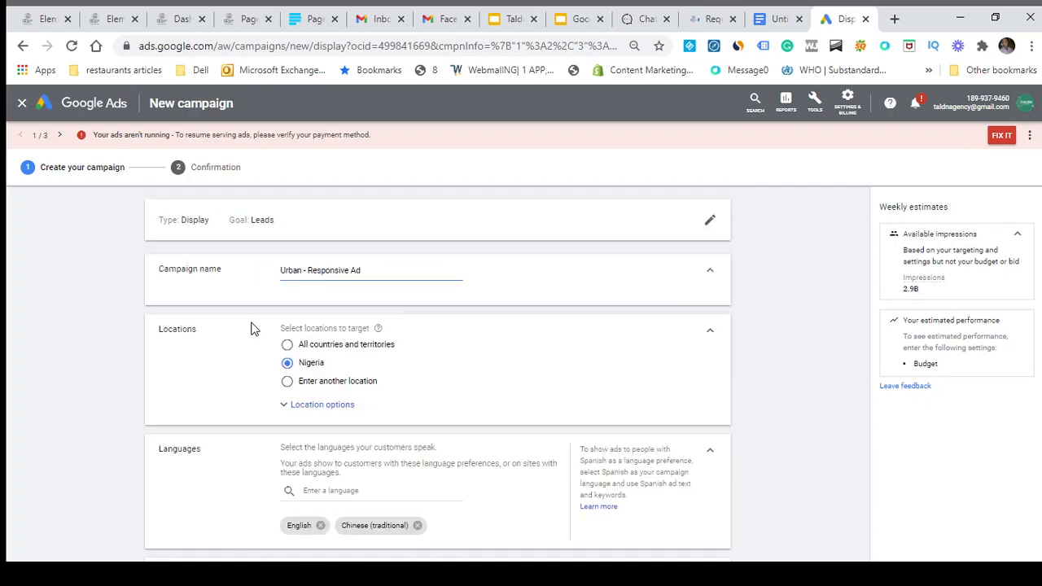
{"action": "left_click", "coordinate": [286, 384]}
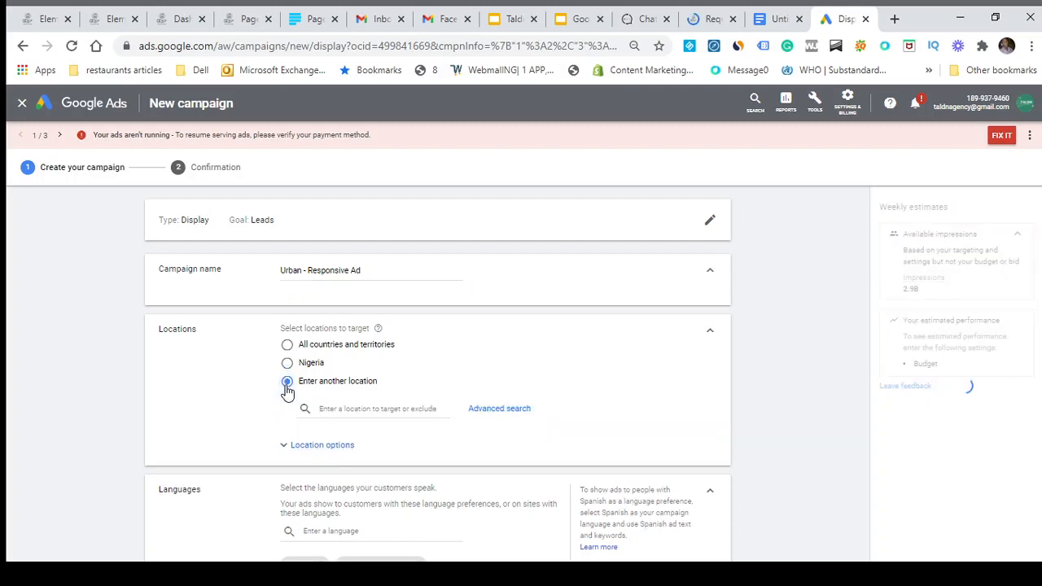
{"action": "left_click", "coordinate": [358, 407]}
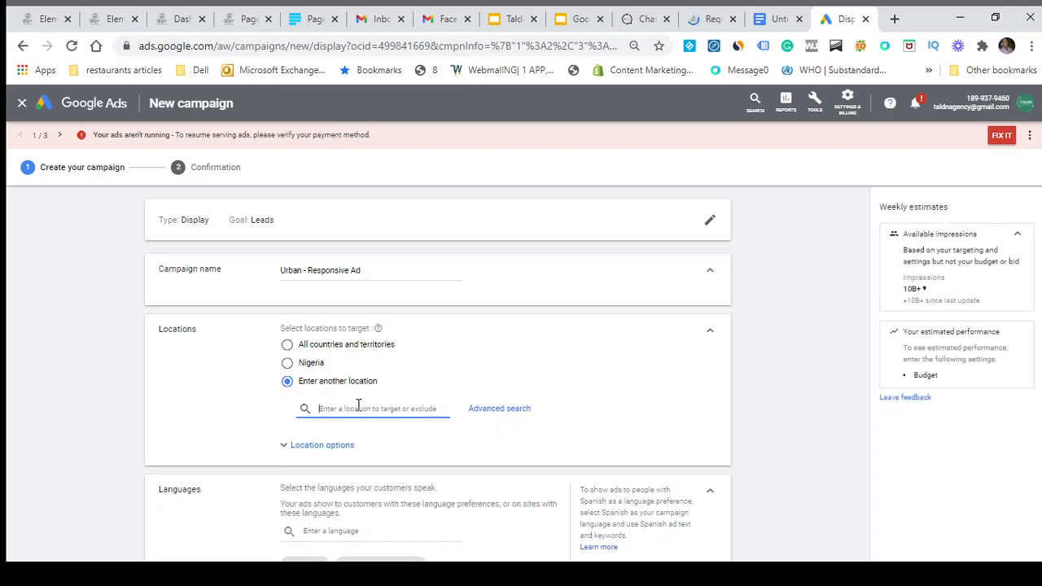
{"action": "type", "text": "lagos"}
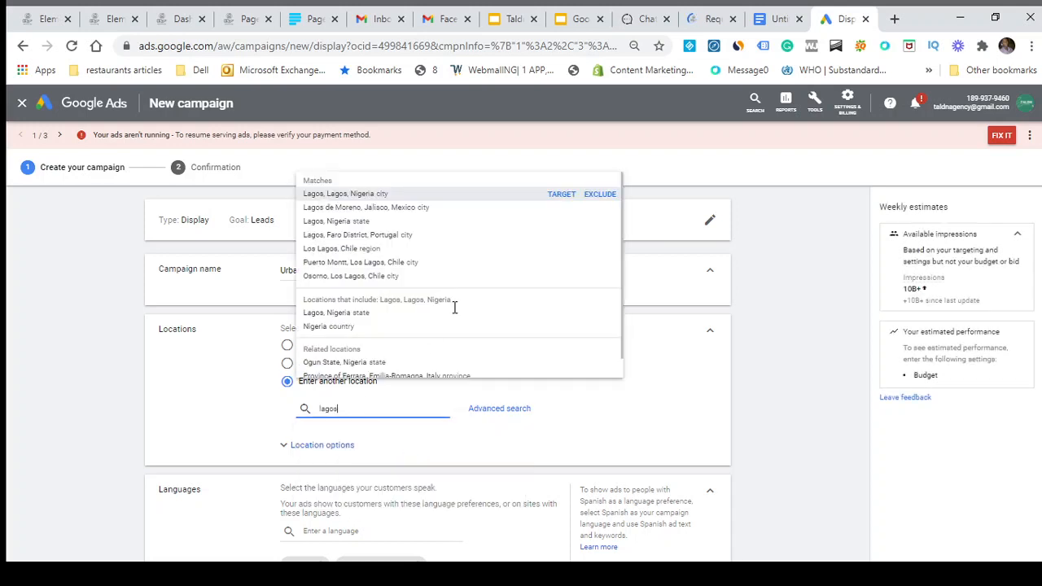
{"action": "left_click", "coordinate": [555, 196]}
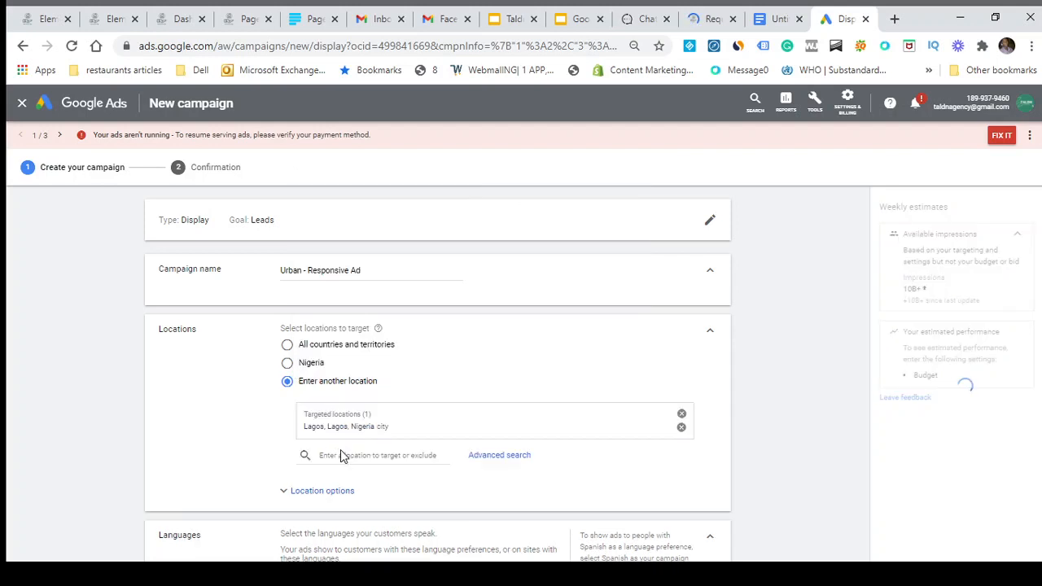
{"action": "left_click", "coordinate": [356, 455]}
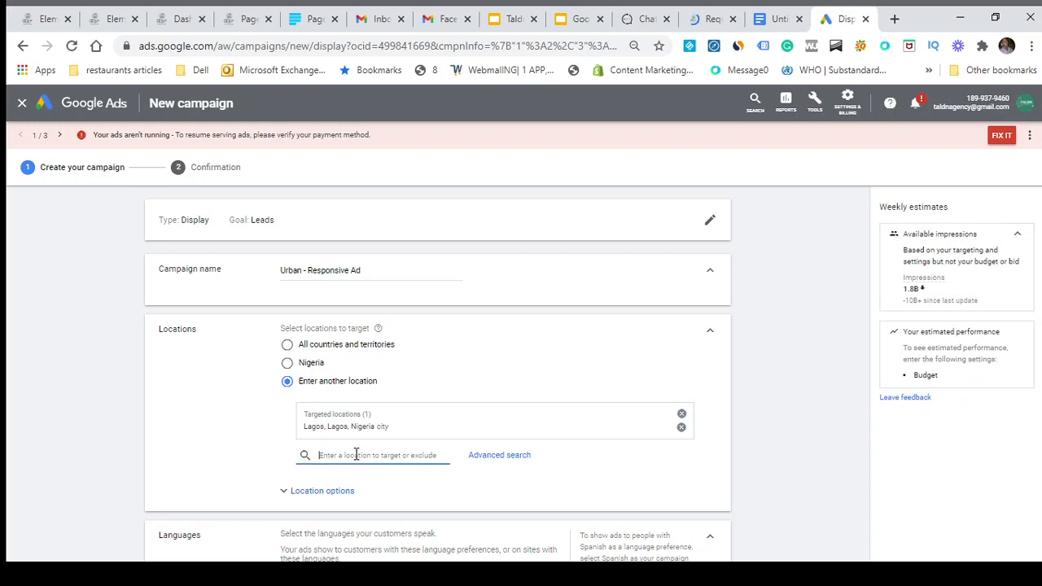
{"action": "type", "text": "abuja"}
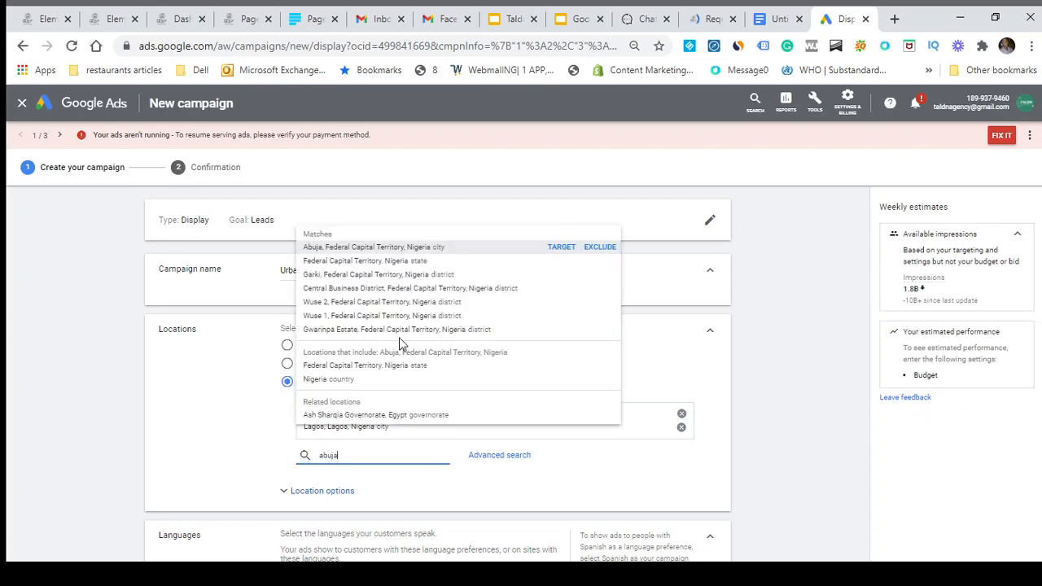
{"action": "left_click", "coordinate": [560, 249]}
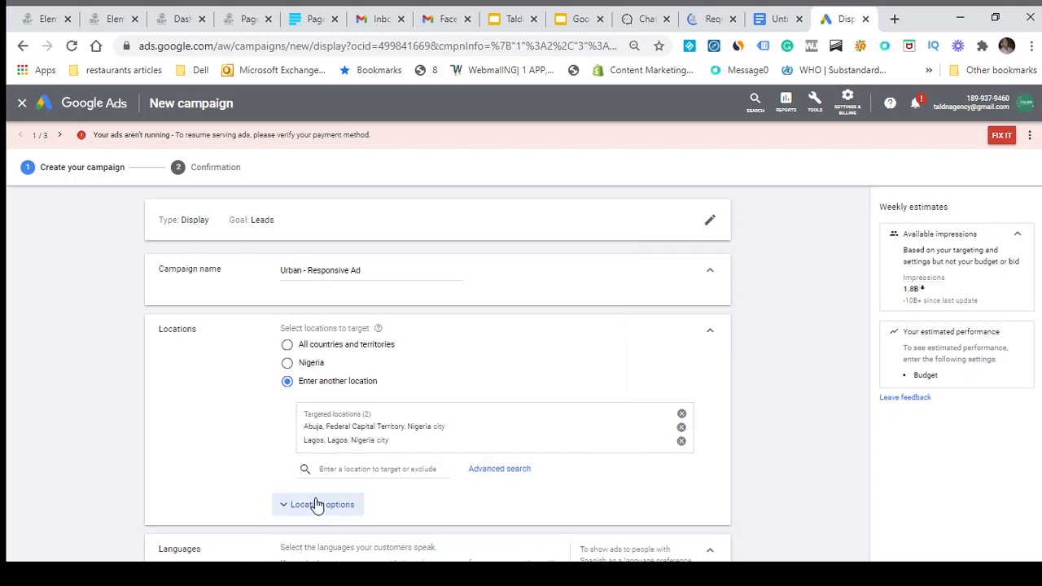
Step: Add the cities of Port Harcourt (Rivers) and Ibadan (Oyo) to the targeted locations
{"action": "left_click", "coordinate": [341, 469]}
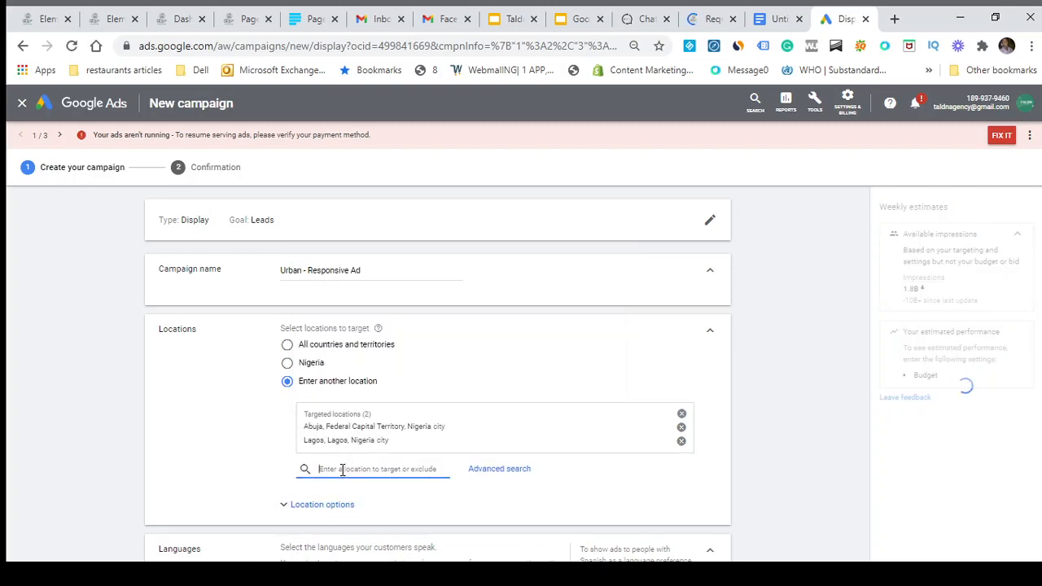
{"action": "type", "text": "d"}
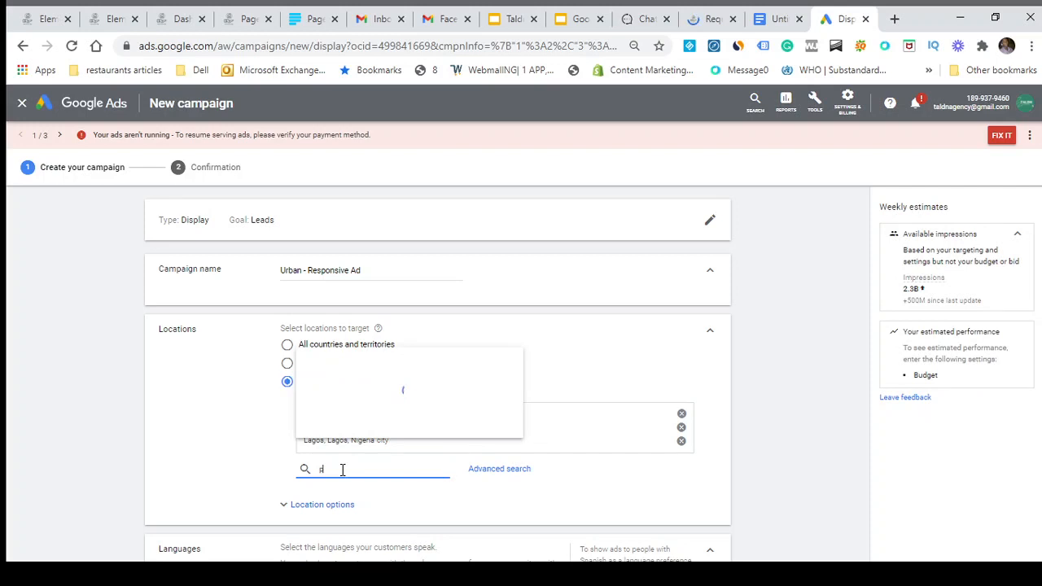
{"action": "type", "text": "ort harcourt"}
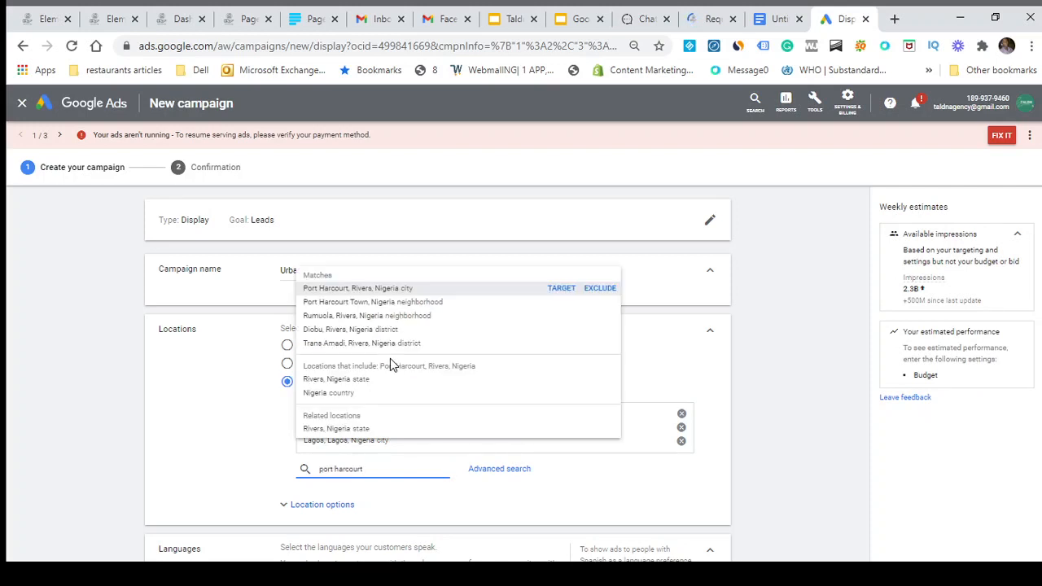
{"action": "left_click", "coordinate": [568, 289]}
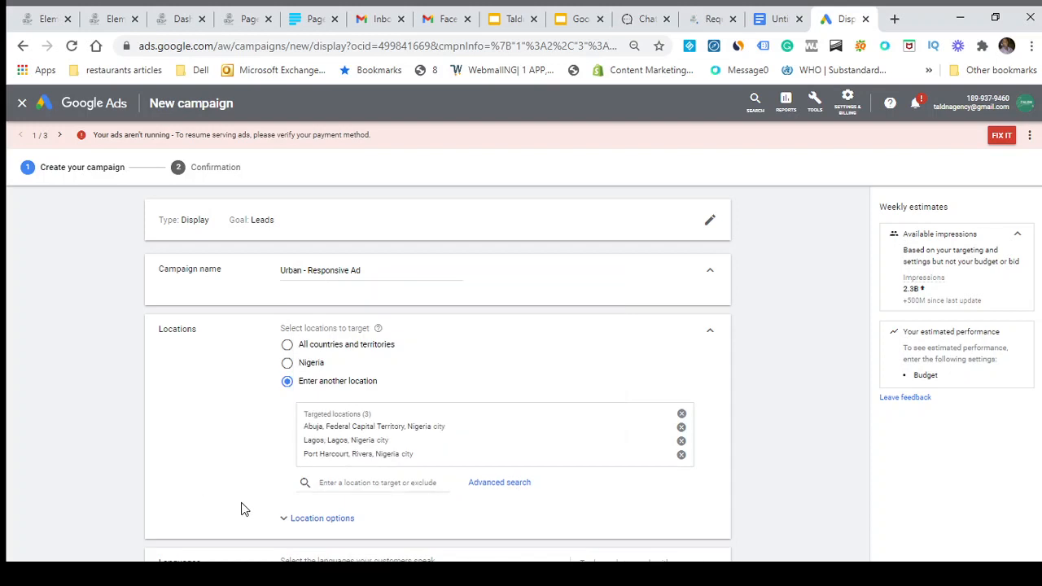
{"action": "left_click", "coordinate": [424, 482]}
{"action": "type", "text": "i"}
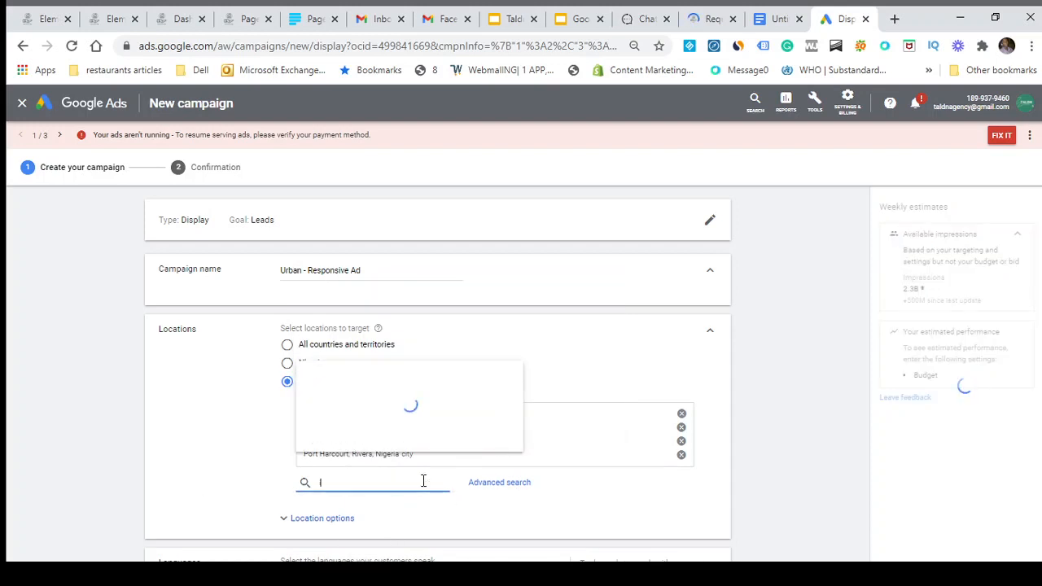
{"action": "type", "text": "badan"}
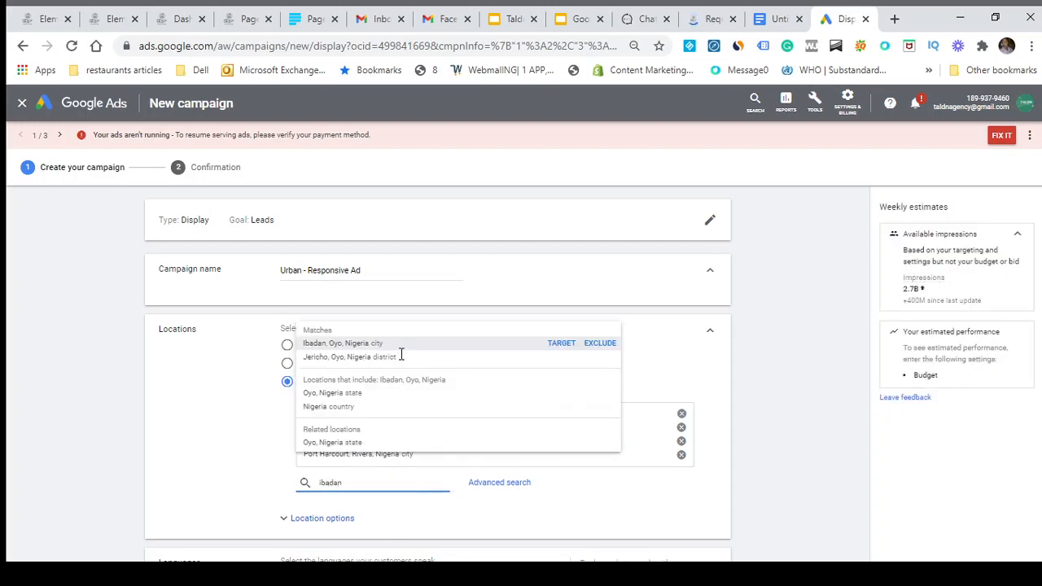
{"action": "left_click", "coordinate": [568, 350]}
Step: Try a target cost per action of $2 in the bidding settings, and clear and disable it again
{"action": "scroll", "coordinate": [365, 454], "scroll_direction": "down", "scroll_amount": 2}
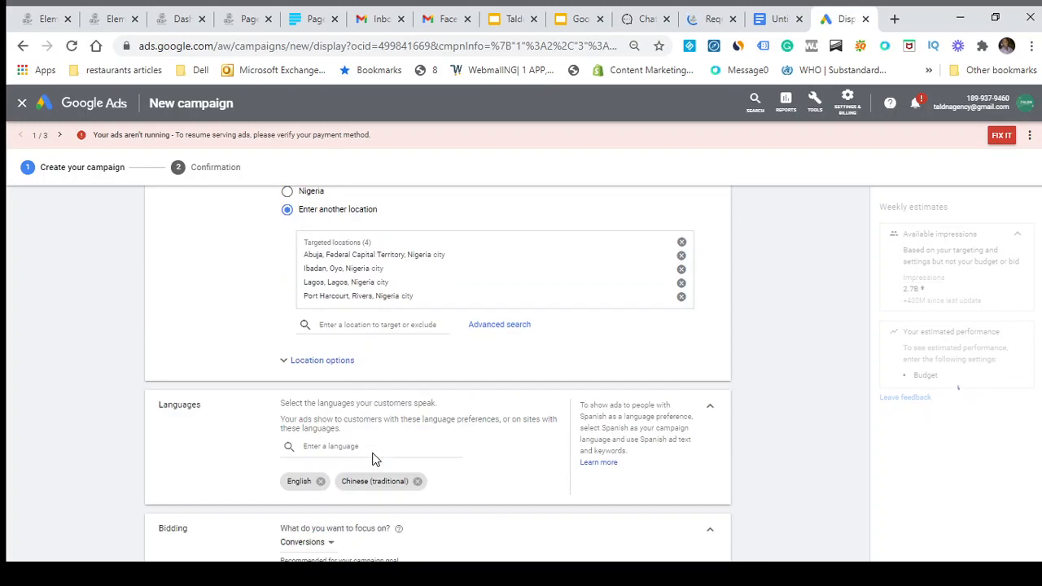
{"action": "scroll", "coordinate": [373, 458], "scroll_direction": "down", "scroll_amount": 1}
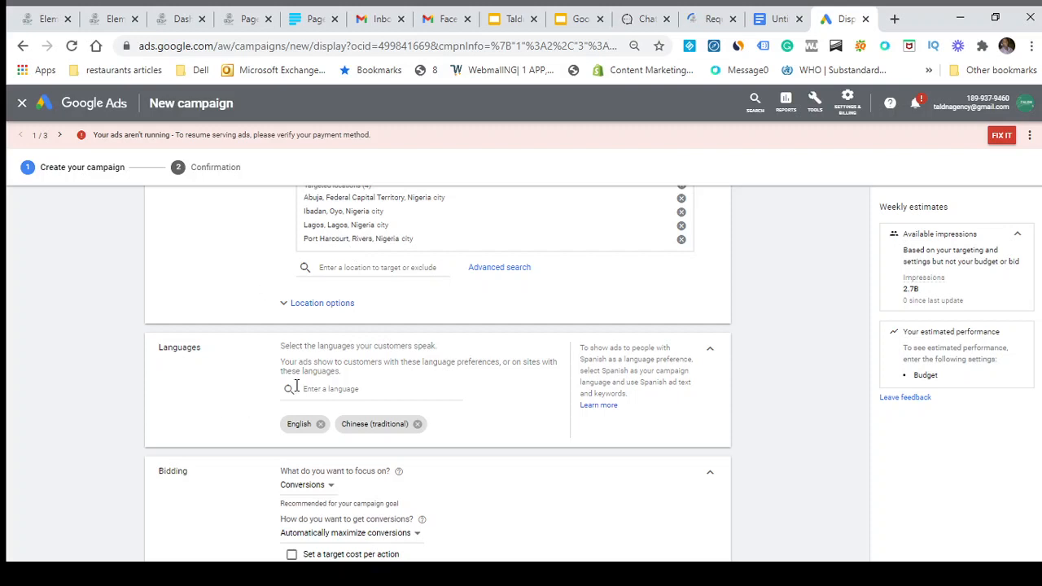
{"action": "scroll", "coordinate": [298, 385], "scroll_direction": "down", "scroll_amount": 3}
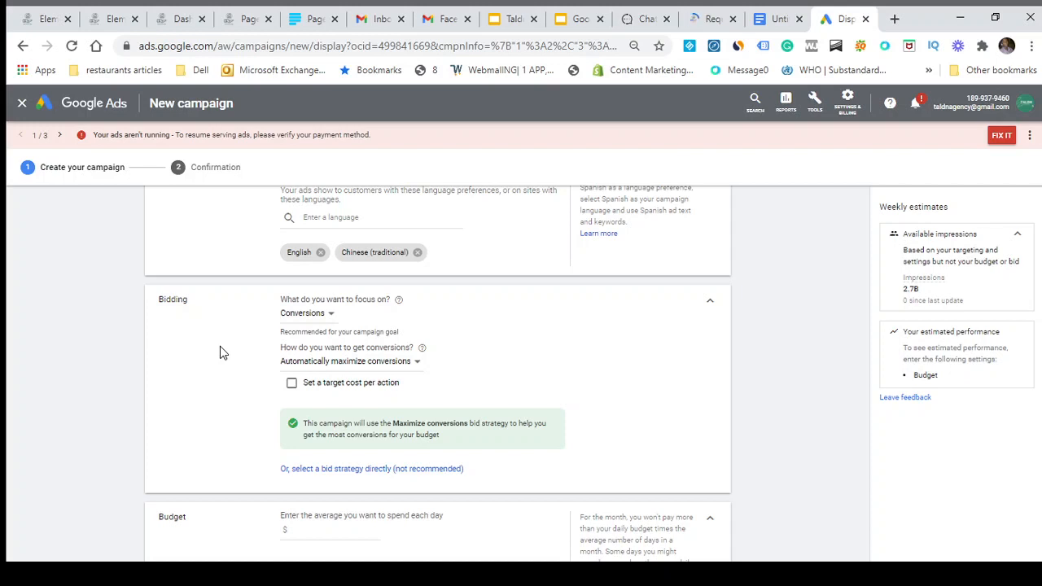
{"action": "left_click", "coordinate": [293, 384]}
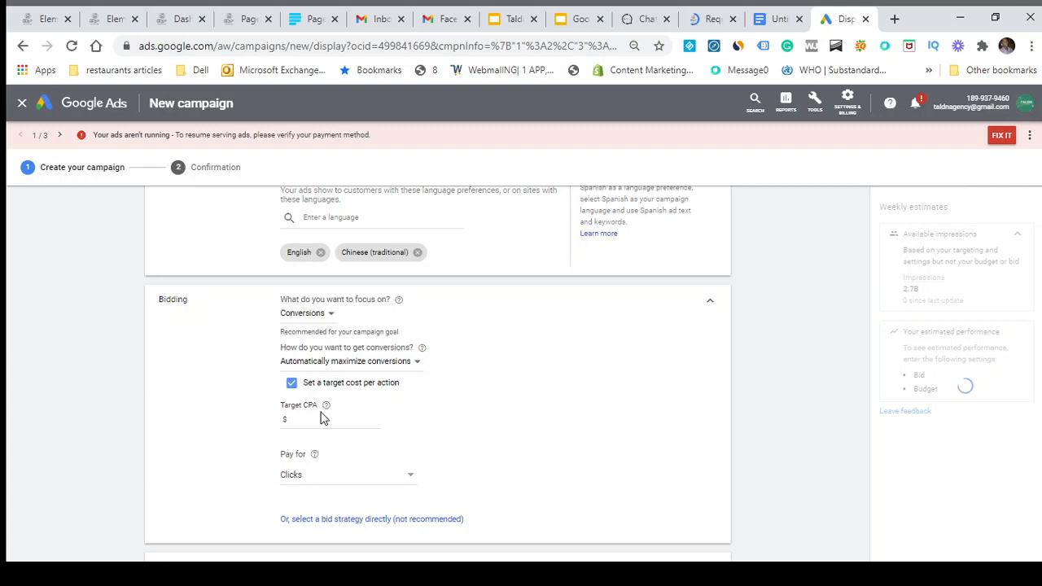
{"action": "left_click", "coordinate": [321, 418]}
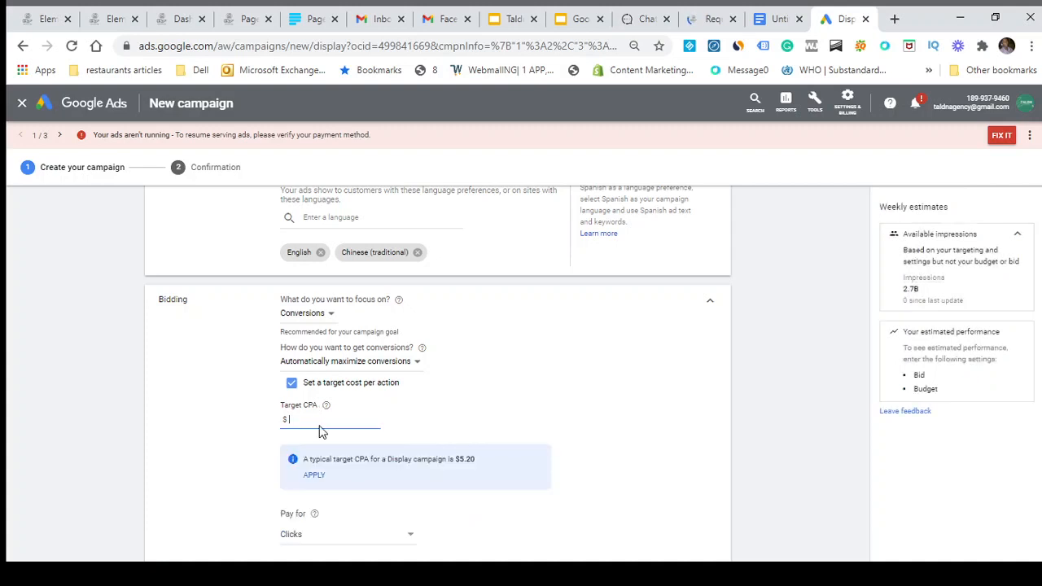
{"action": "type", "text": "2"}
{"action": "scroll", "coordinate": [320, 432], "scroll_direction": "down", "scroll_amount": 1}
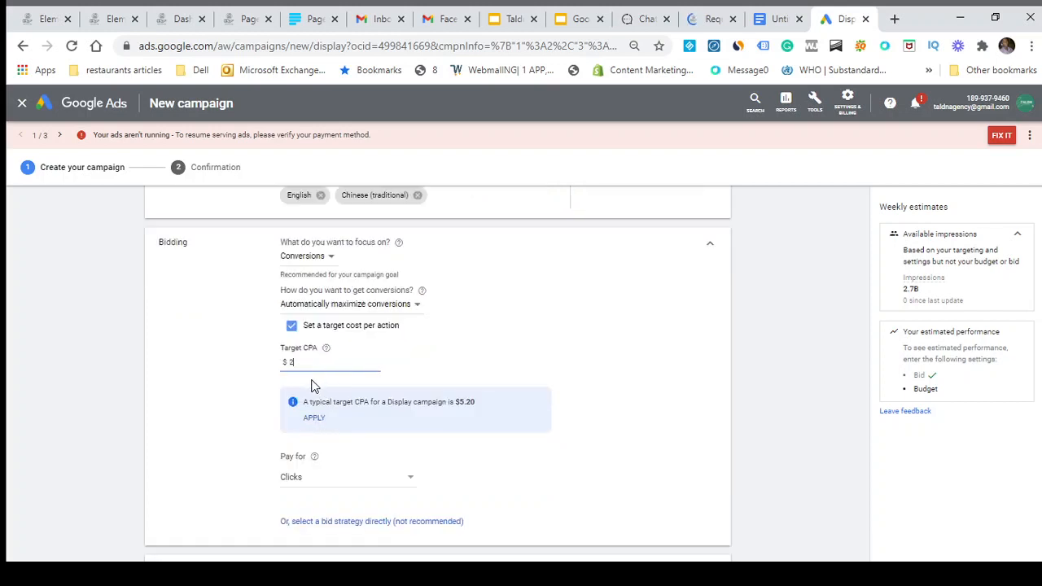
{"action": "key", "text": "BackSpace"}
{"action": "left_click", "coordinate": [290, 327]}
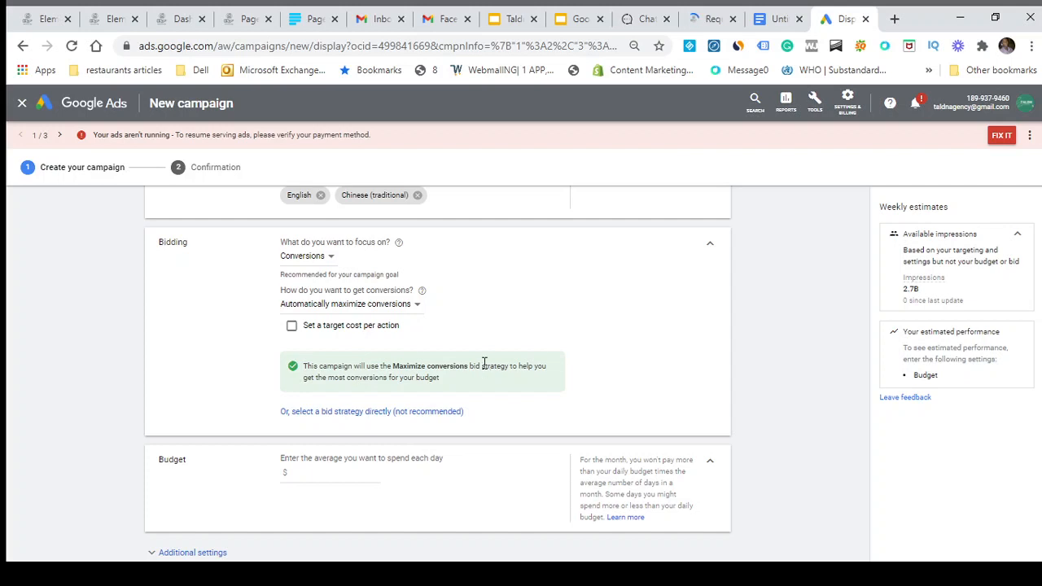
Step: Set the campaign's average daily budget to $5
{"action": "scroll", "coordinate": [408, 407], "scroll_direction": "down", "scroll_amount": 1}
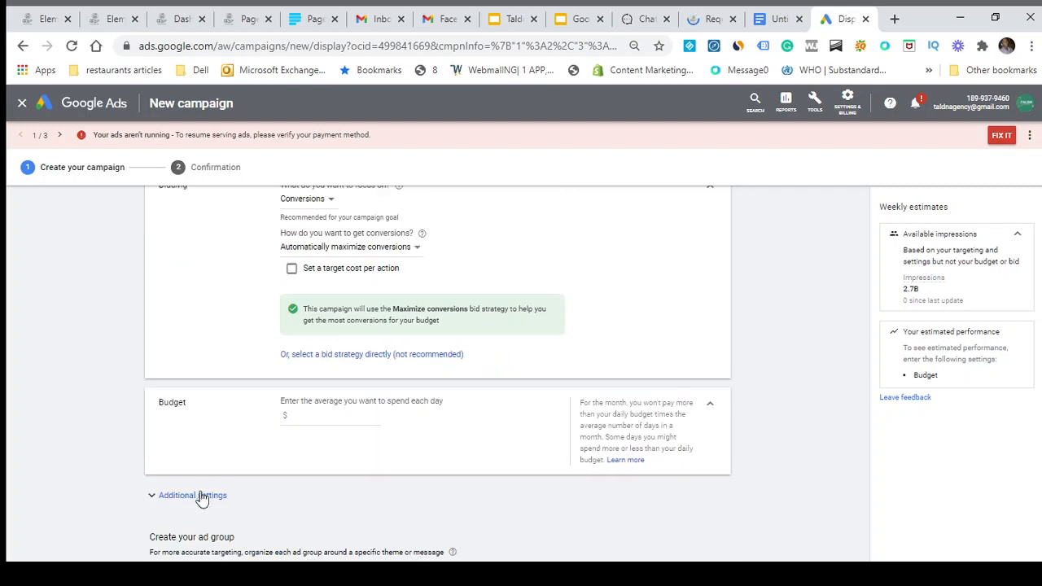
{"action": "left_click", "coordinate": [318, 416]}
{"action": "type", "text": "5"}
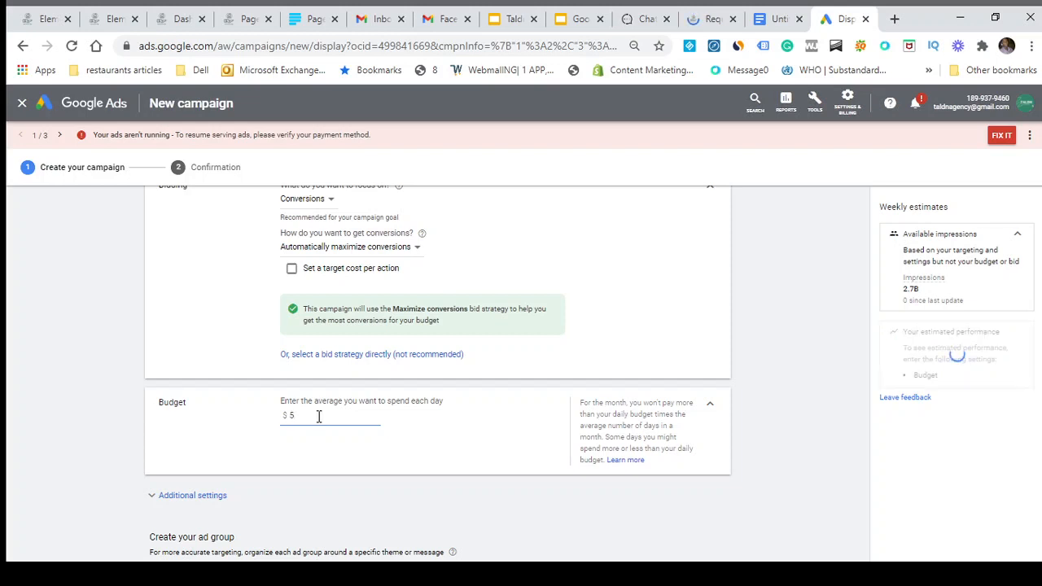
Step: Name the ad group "Urban Buyer Group 1"
{"action": "scroll", "coordinate": [320, 411], "scroll_direction": "down", "scroll_amount": 1}
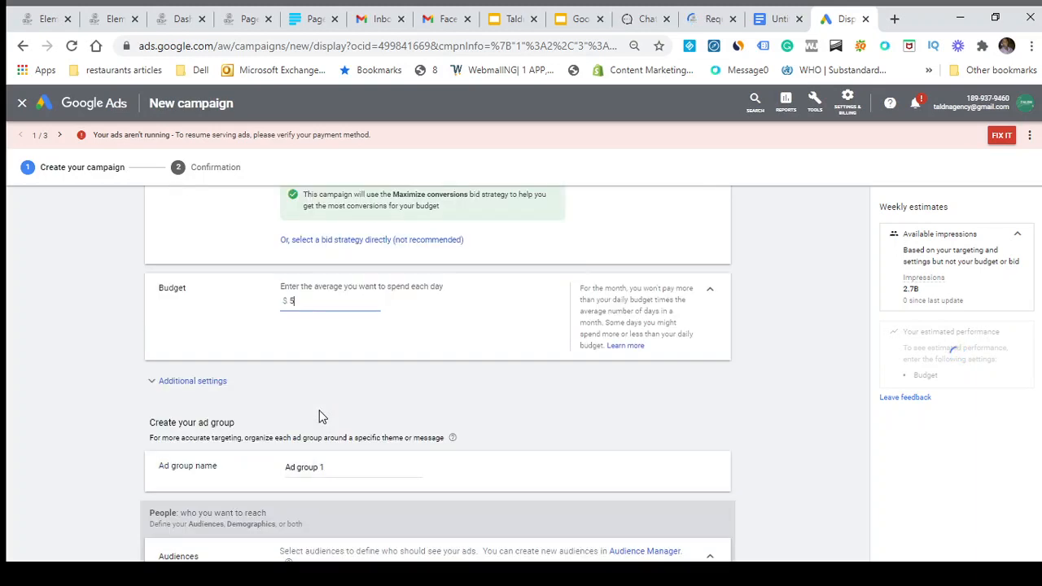
{"action": "scroll", "coordinate": [320, 411], "scroll_direction": "down", "scroll_amount": 1}
{"action": "scroll", "coordinate": [320, 410], "scroll_direction": "down", "scroll_amount": 2}
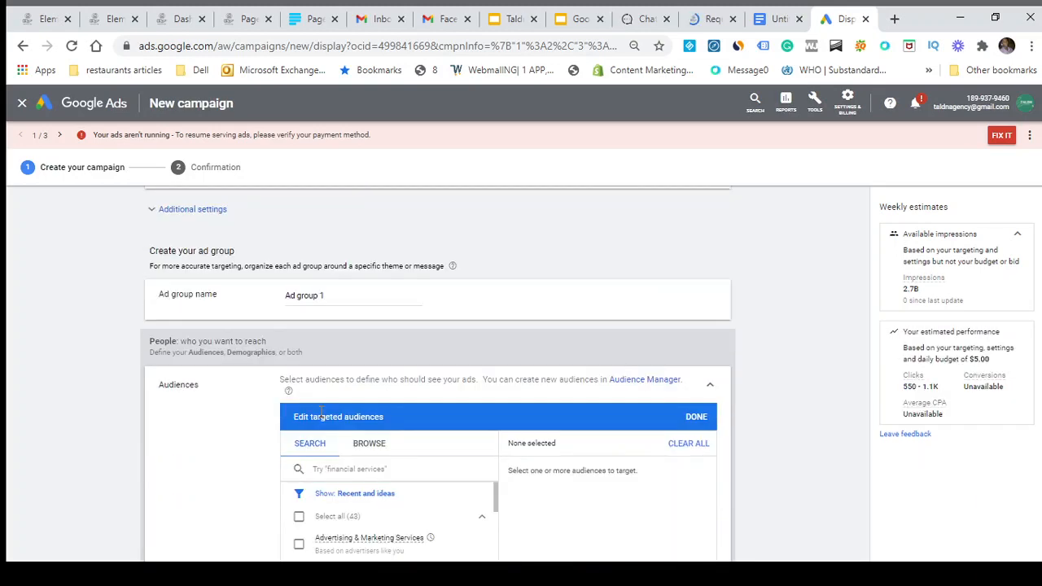
{"action": "scroll", "coordinate": [316, 412], "scroll_direction": "up", "scroll_amount": 4}
{"action": "scroll", "coordinate": [310, 415], "scroll_direction": "up", "scroll_amount": 3}
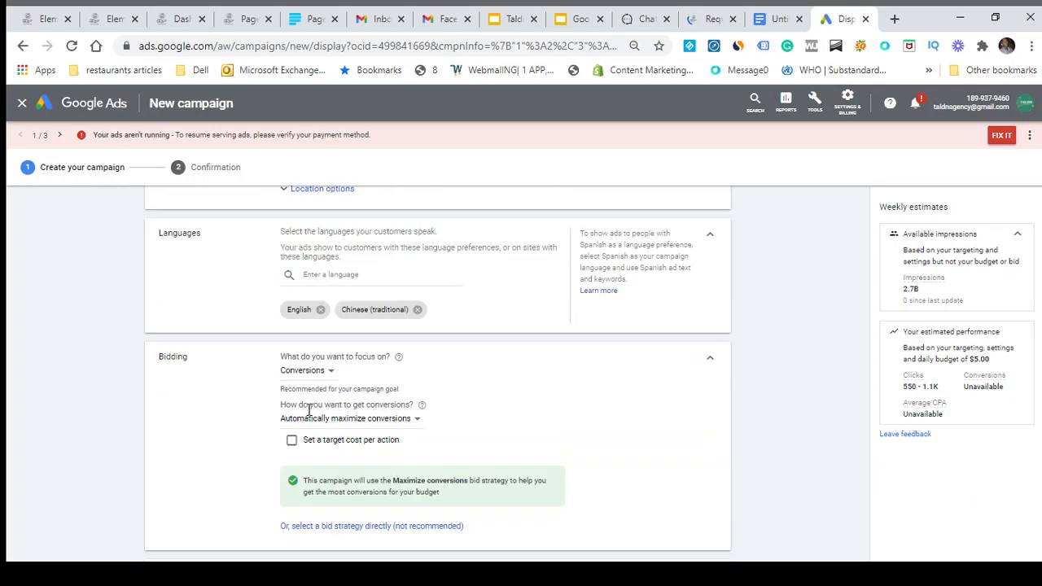
{"action": "scroll", "coordinate": [299, 399], "scroll_direction": "down", "scroll_amount": 5}
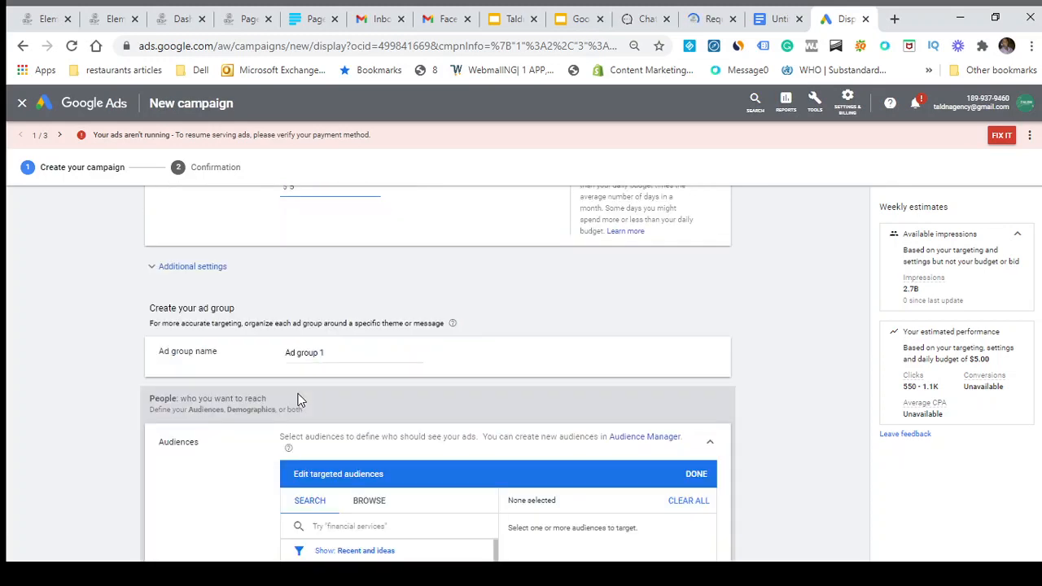
{"action": "scroll", "coordinate": [306, 383], "scroll_direction": "up", "scroll_amount": 1}
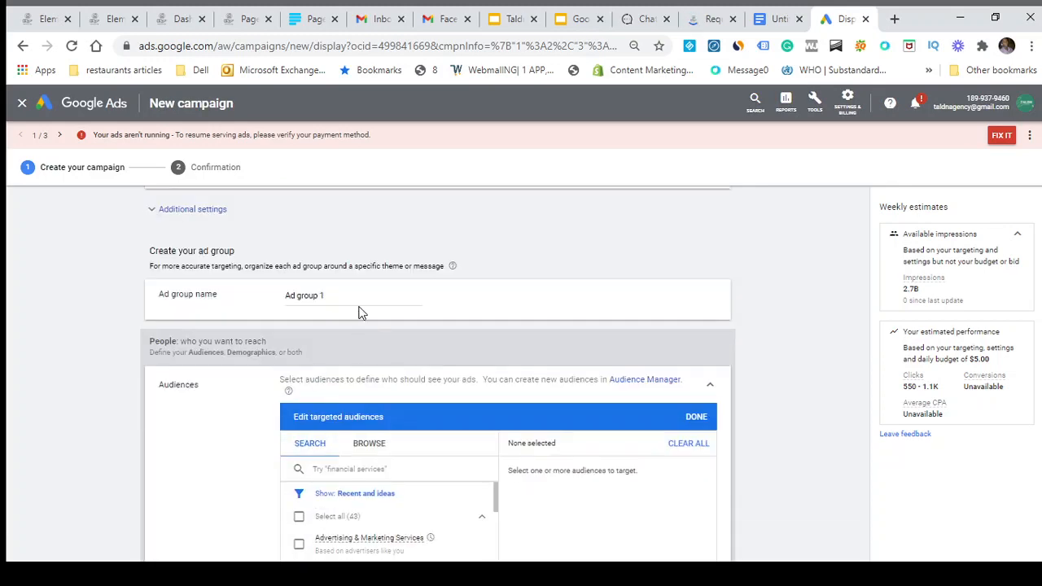
{"action": "triple_click", "coordinate": [251, 298]}
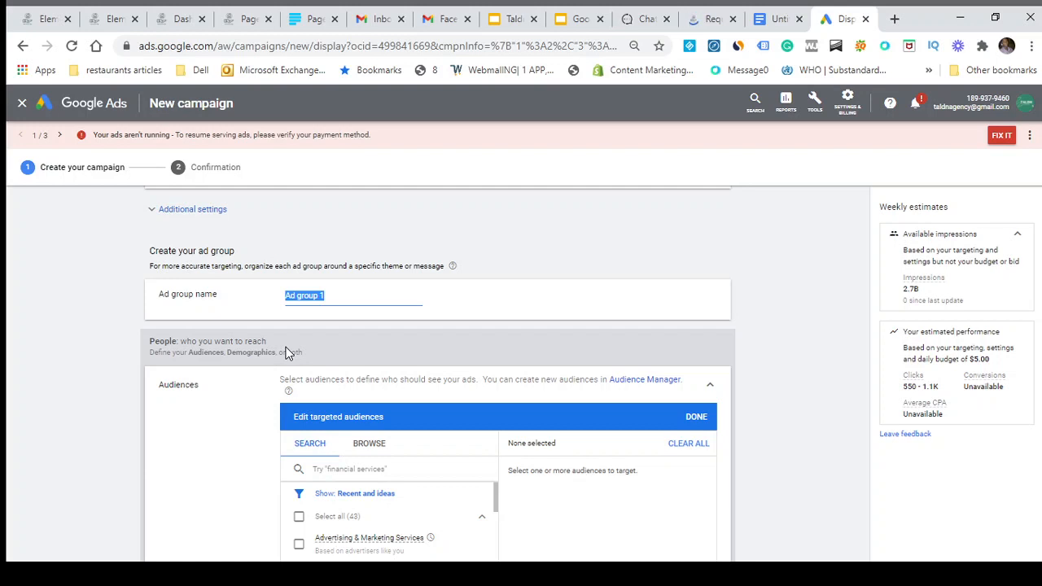
{"action": "type", "text": "Urban Buyer Group "}
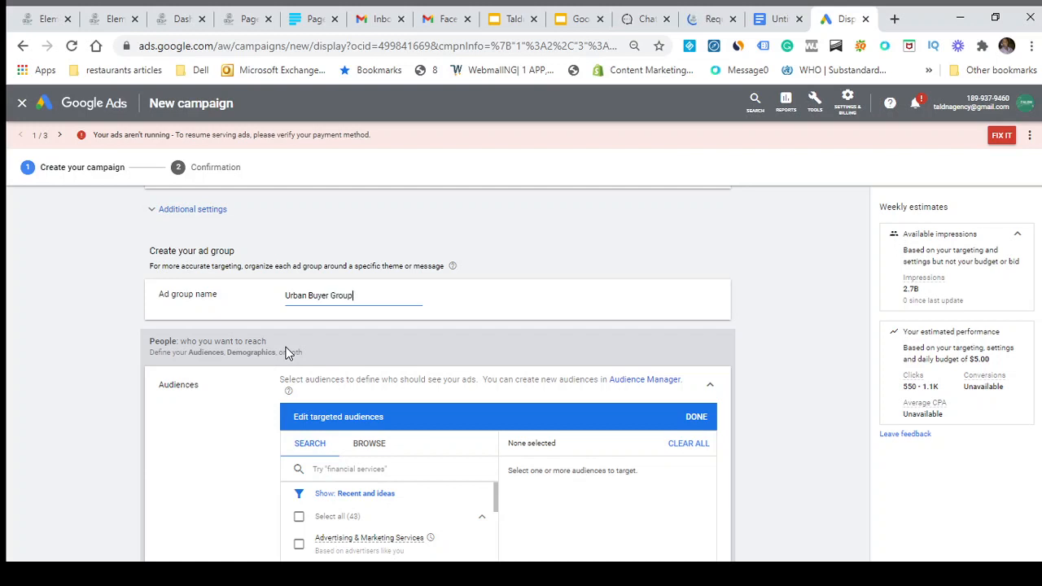
{"action": "type", "text": "1"}
Step: Browse the detailed demographics among the targeted audiences and examine the Parents options under Parental Status
{"action": "scroll", "coordinate": [299, 355], "scroll_direction": "down", "scroll_amount": 2}
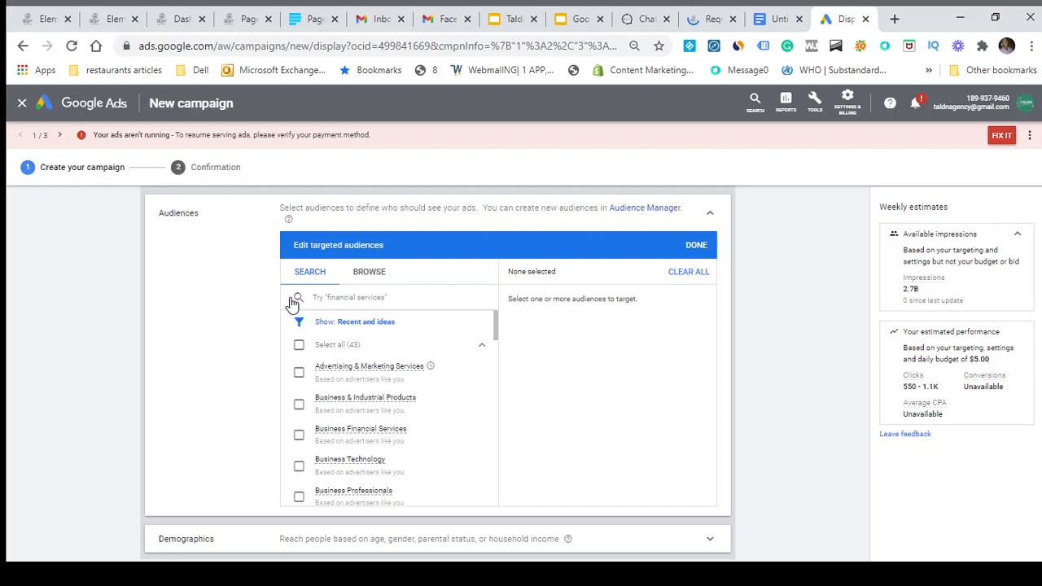
{"action": "left_click", "coordinate": [359, 297]}
{"action": "left_click", "coordinate": [368, 276]}
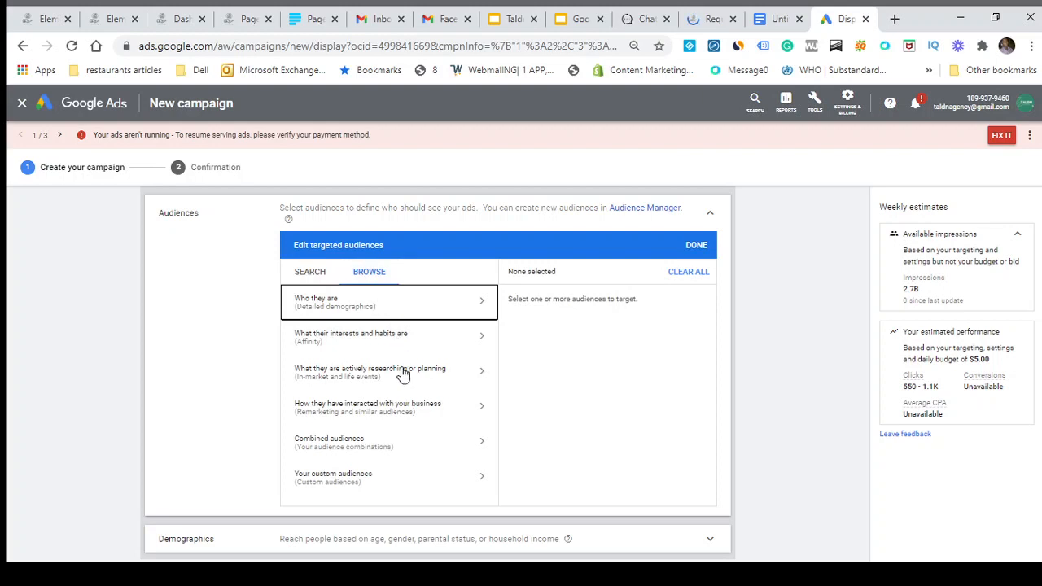
{"action": "scroll", "coordinate": [401, 370], "scroll_direction": "down", "scroll_amount": 1}
{"action": "scroll", "coordinate": [402, 367], "scroll_direction": "up", "scroll_amount": 1}
{"action": "left_click", "coordinate": [411, 305]}
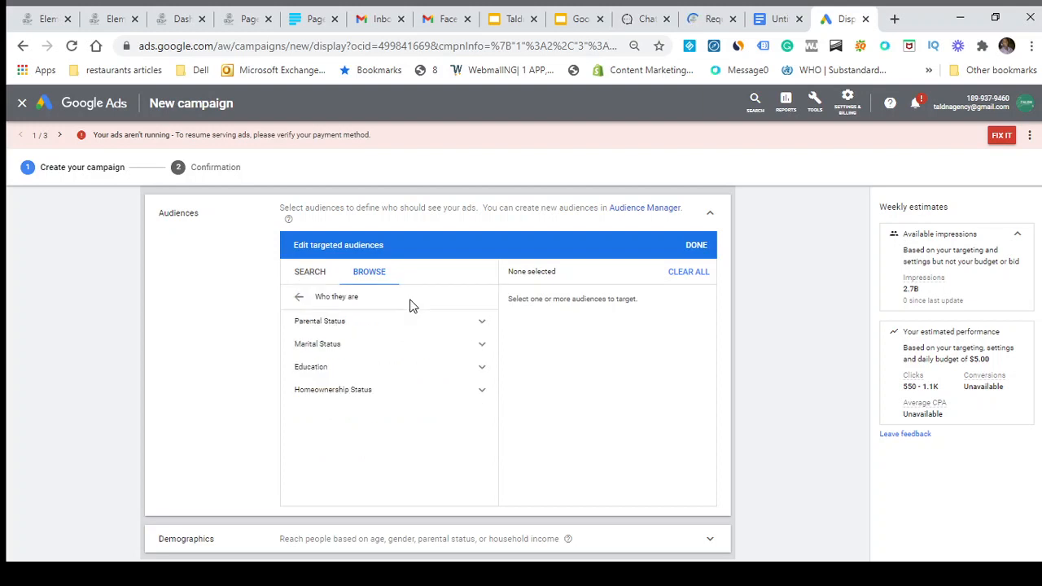
{"action": "left_click", "coordinate": [370, 325]}
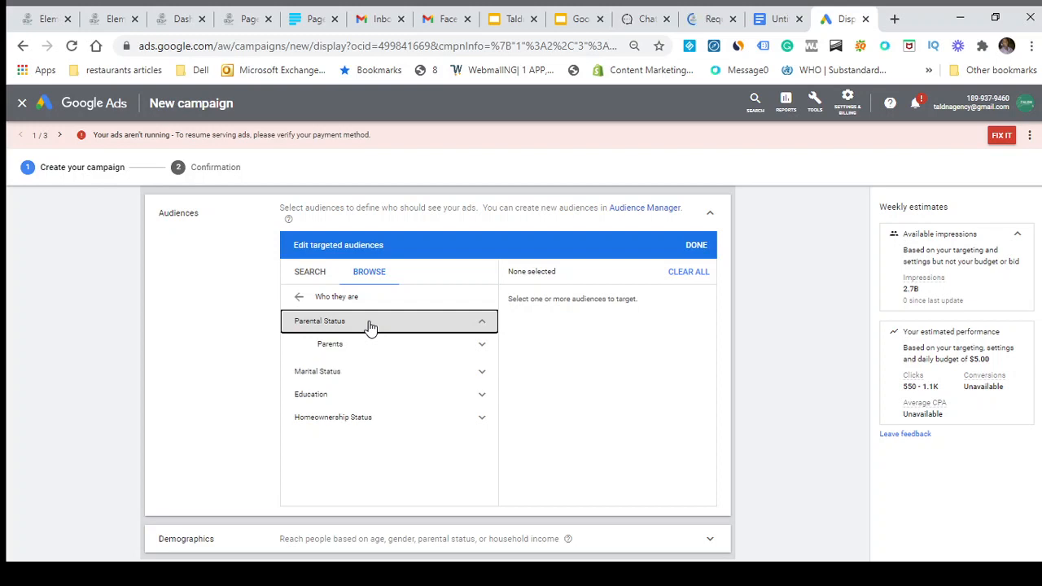
{"action": "left_click", "coordinate": [380, 346]}
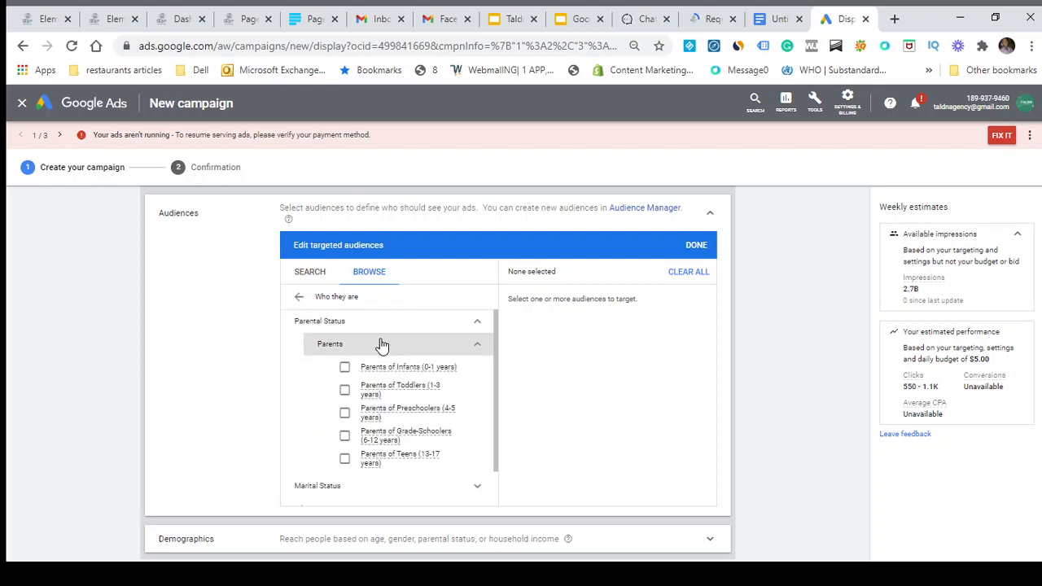
{"action": "left_click", "coordinate": [381, 345]}
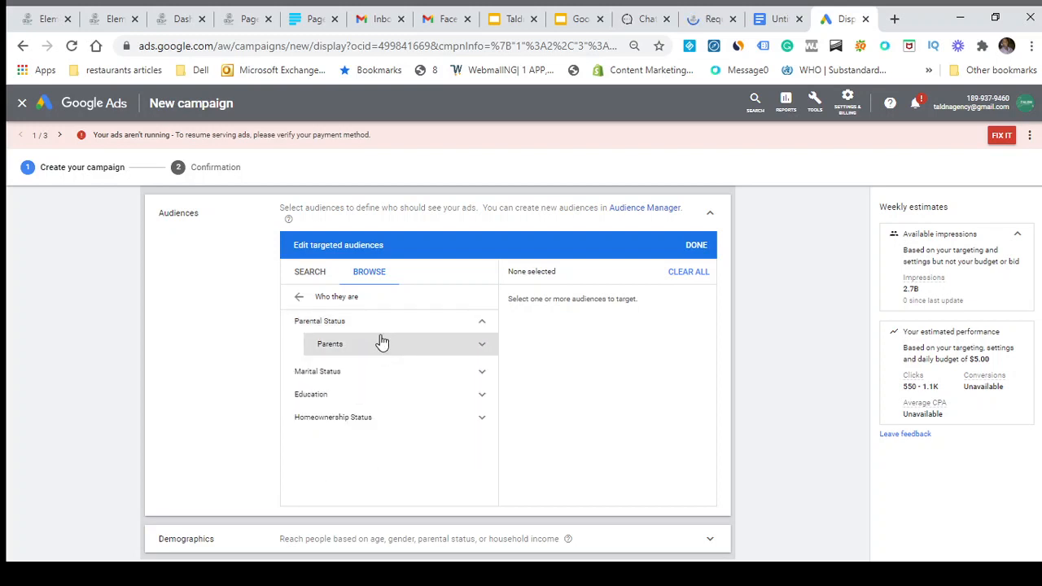
Step: Add both Homeowners and Renters from Homeownership Status to the targeted audiences
{"action": "scroll", "coordinate": [389, 364], "scroll_direction": "down", "scroll_amount": 1}
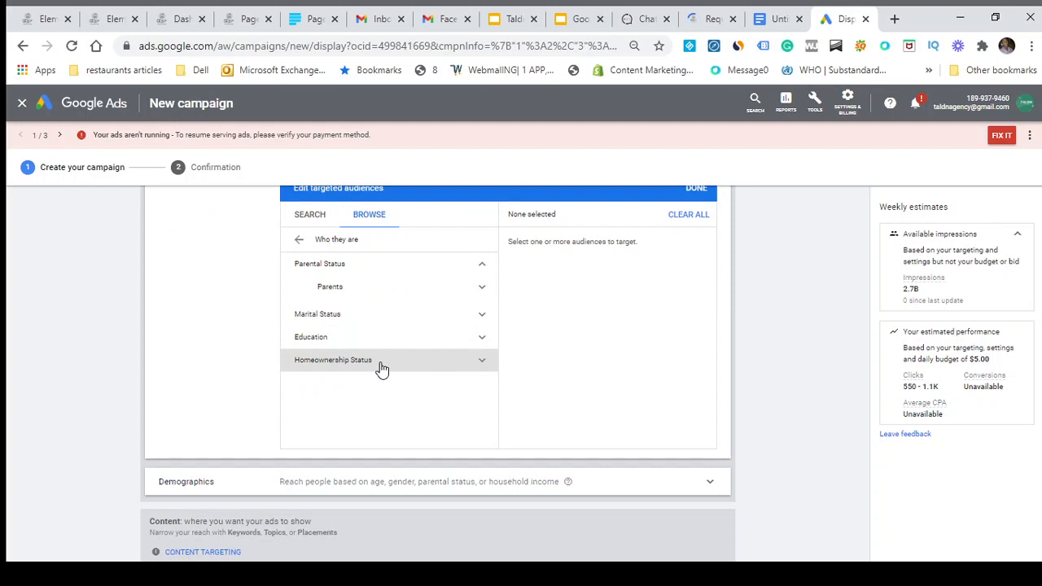
{"action": "left_click", "coordinate": [382, 367]}
{"action": "scroll", "coordinate": [379, 368], "scroll_direction": "down", "scroll_amount": 1}
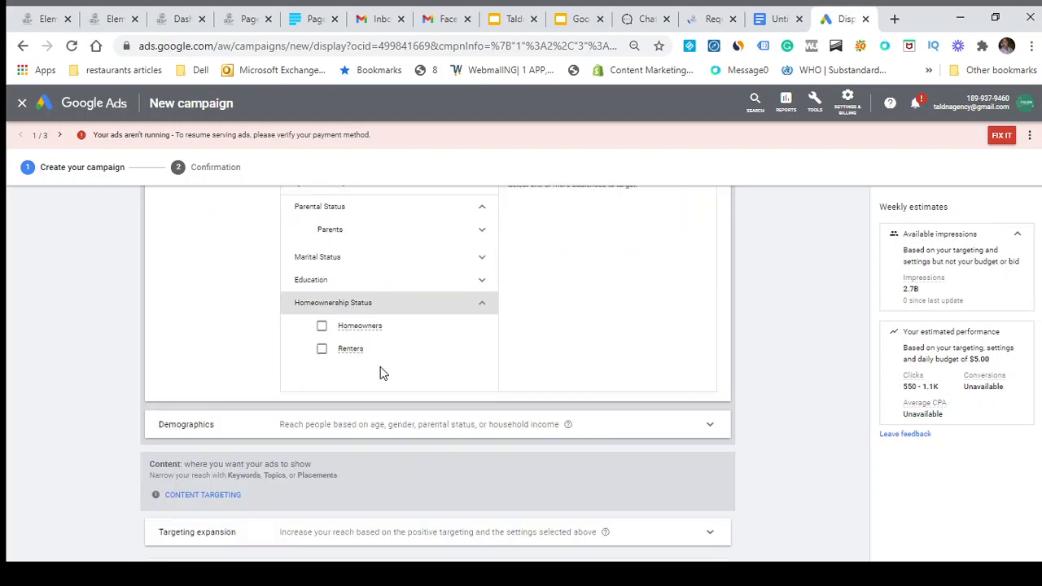
{"action": "left_click", "coordinate": [322, 349]}
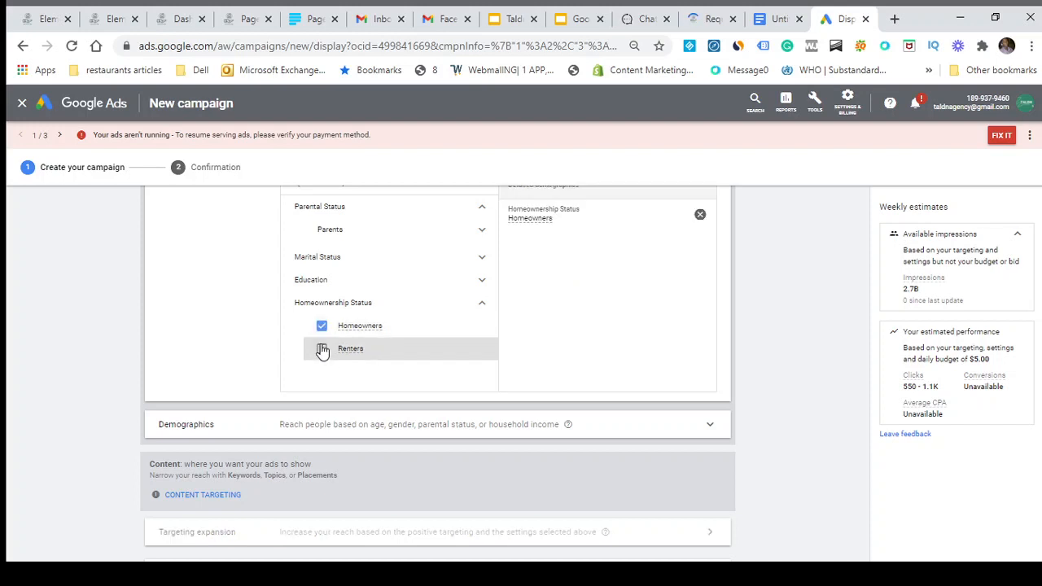
{"action": "left_click", "coordinate": [322, 350]}
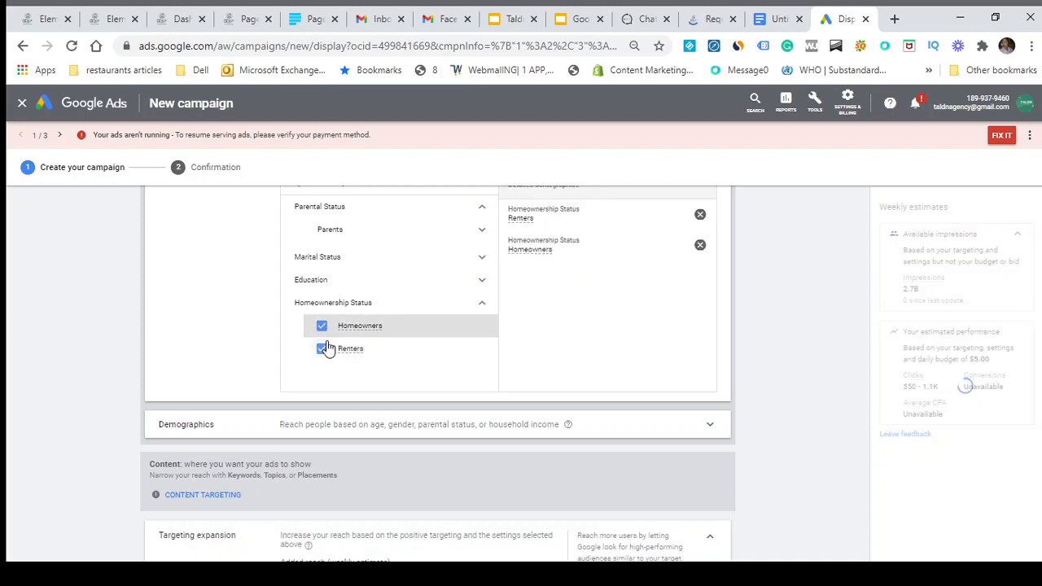
{"action": "left_click", "coordinate": [322, 329]}
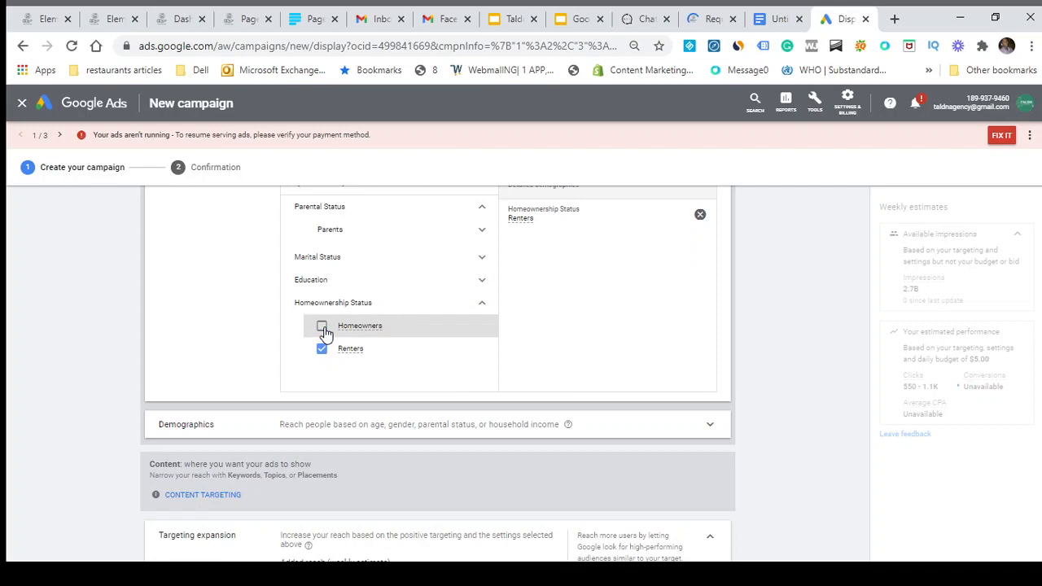
{"action": "left_click", "coordinate": [322, 329]}
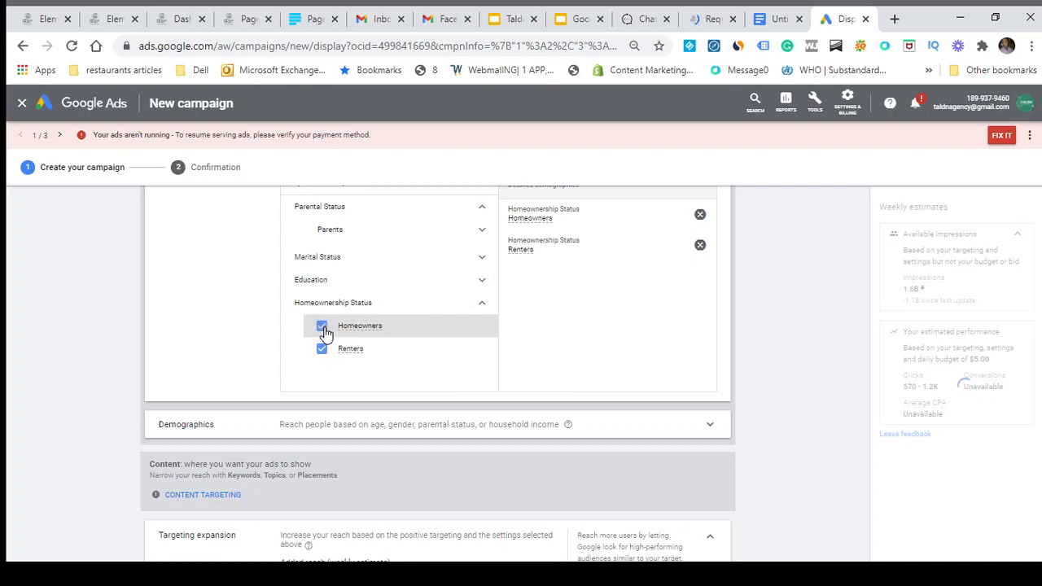
{"action": "scroll", "coordinate": [324, 332], "scroll_direction": "up", "scroll_amount": 2}
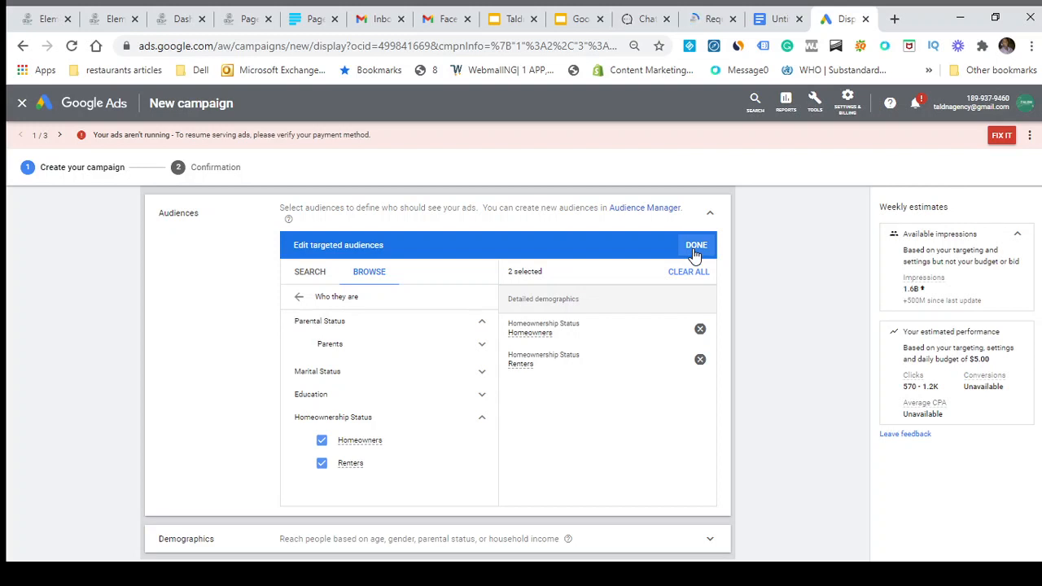
Step: Add the in-market audience Real Estate with its subcategories Commercial Properties, Residential Properties and Moving & Relocation
{"action": "left_click", "coordinate": [297, 297]}
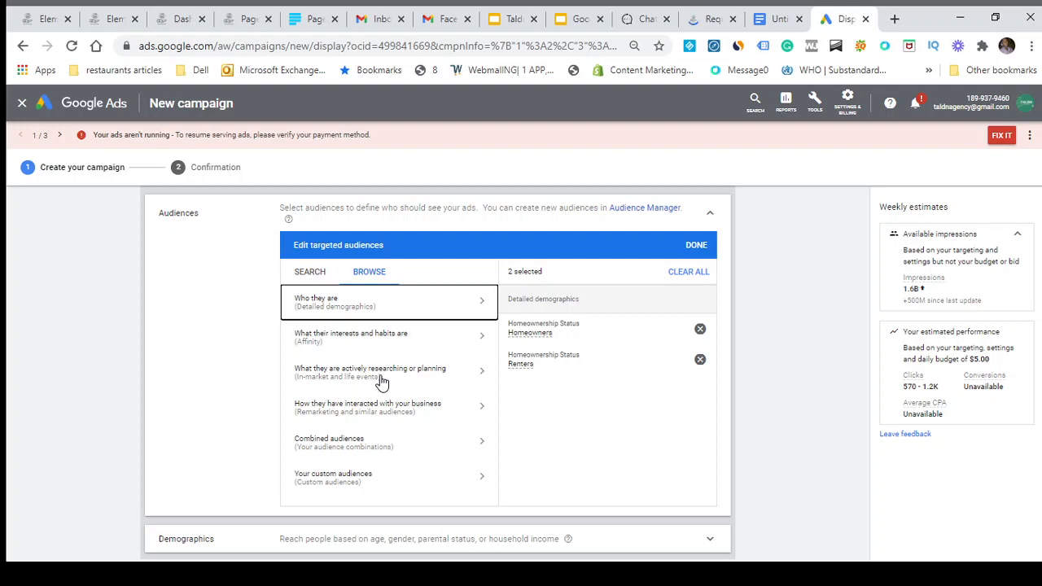
{"action": "left_click", "coordinate": [381, 380]}
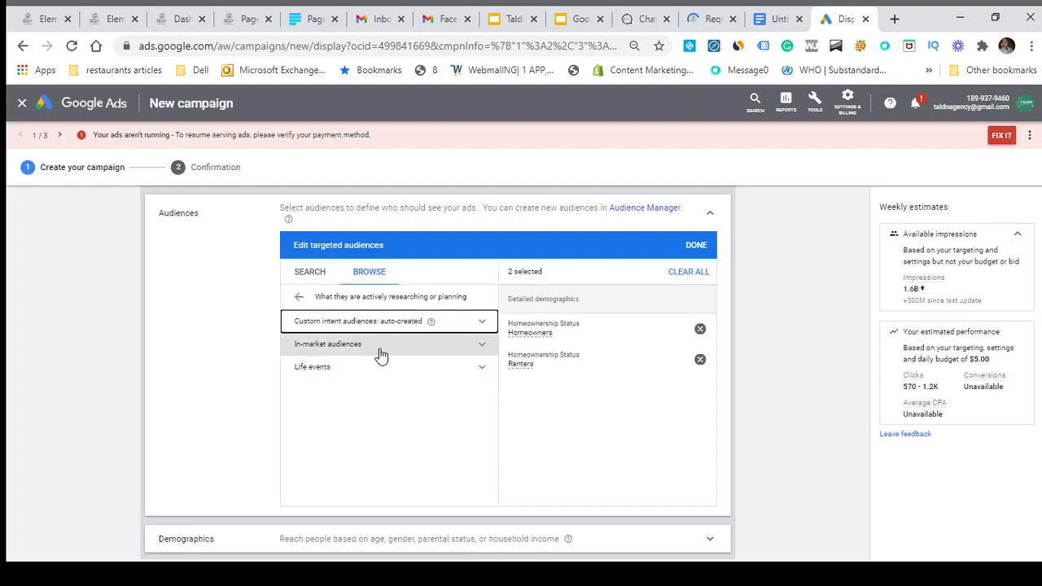
{"action": "left_click", "coordinate": [380, 352]}
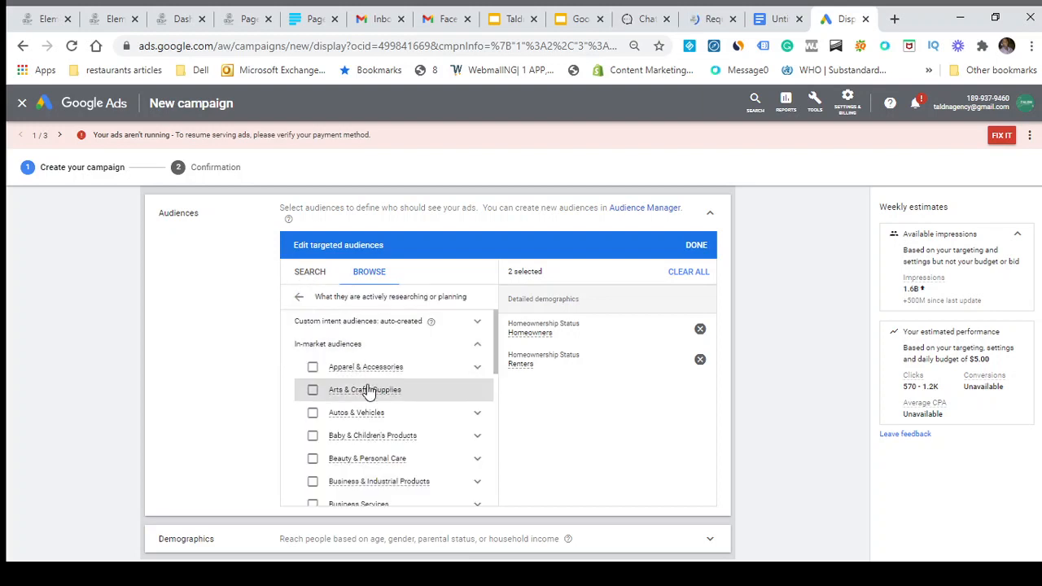
{"action": "scroll", "coordinate": [370, 456], "scroll_direction": "down", "scroll_amount": 5}
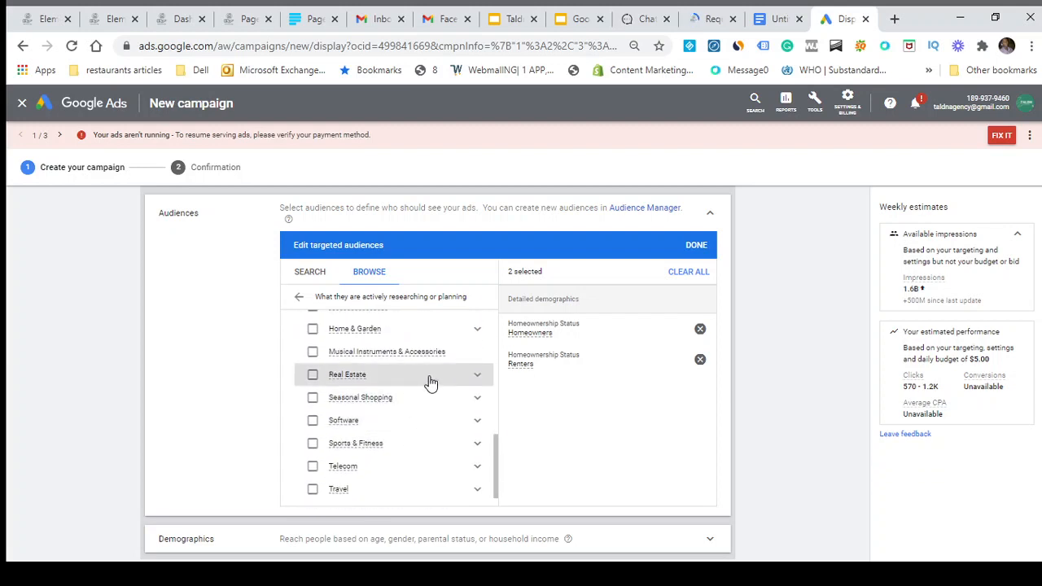
{"action": "left_click", "coordinate": [431, 383]}
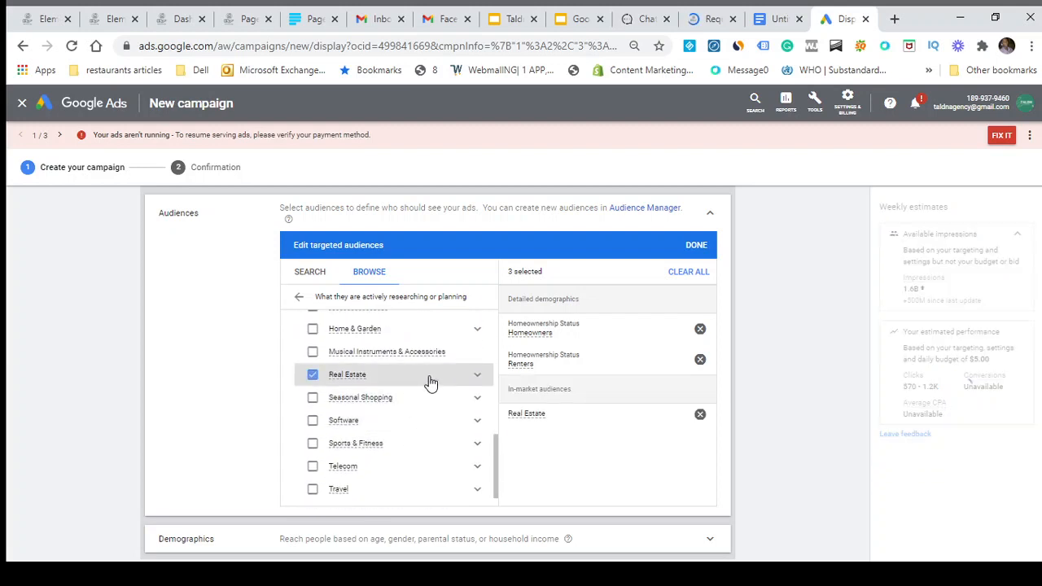
{"action": "left_click", "coordinate": [479, 377]}
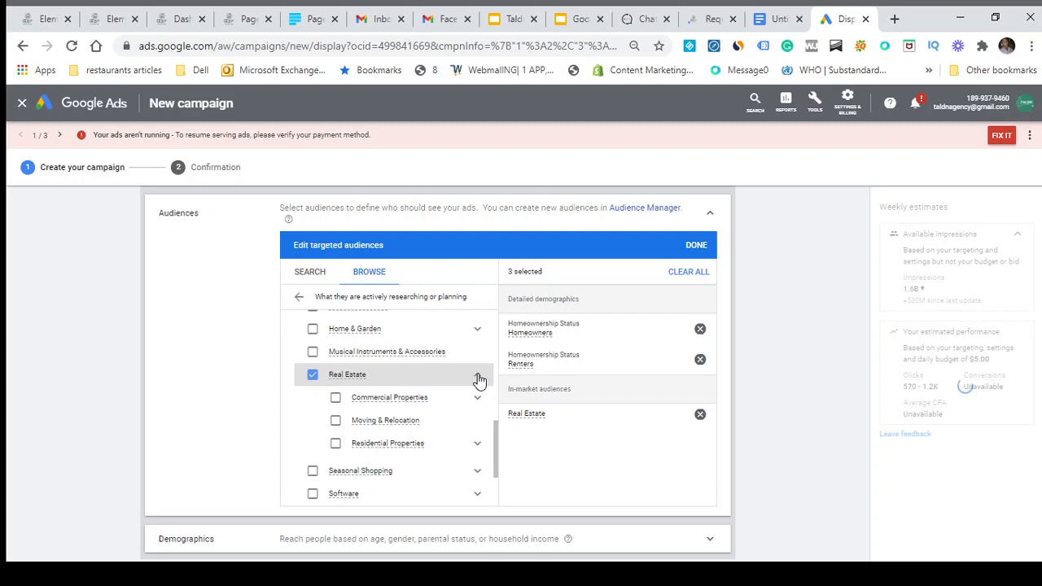
{"action": "left_click", "coordinate": [336, 399]}
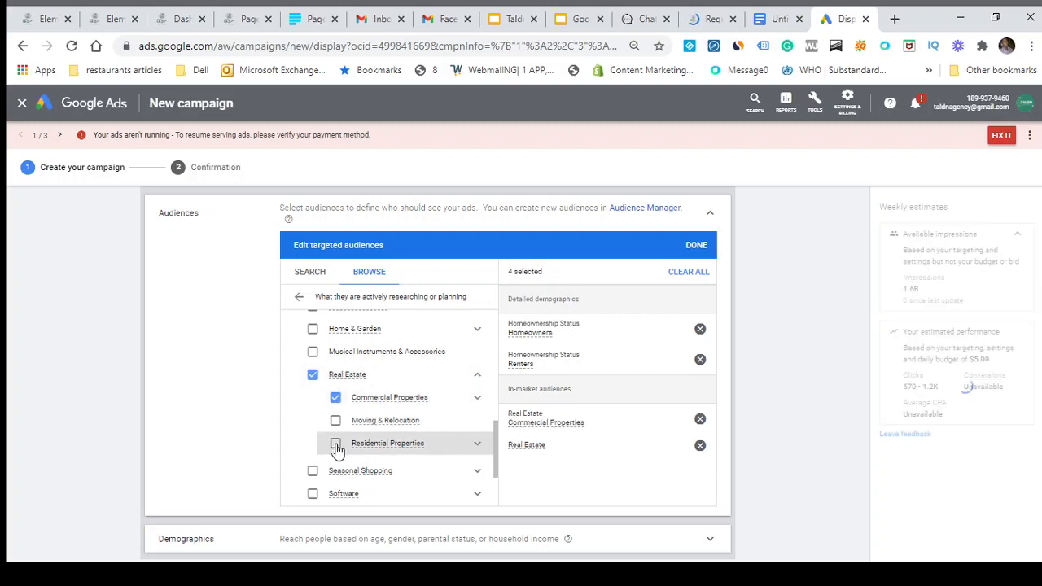
{"action": "left_click", "coordinate": [336, 445]}
{"action": "left_click", "coordinate": [336, 421]}
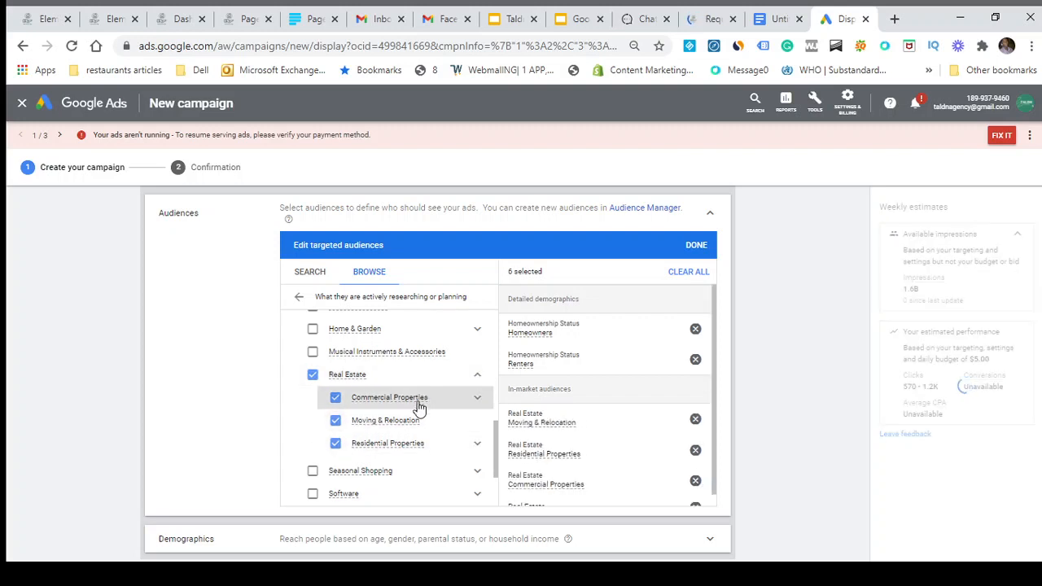
Step: Look through the remaining in-market audiences, try adding Travel and remove it again
{"action": "scroll", "coordinate": [414, 421], "scroll_direction": "down", "scroll_amount": 2}
{"action": "scroll", "coordinate": [417, 421], "scroll_direction": "down", "scroll_amount": 2}
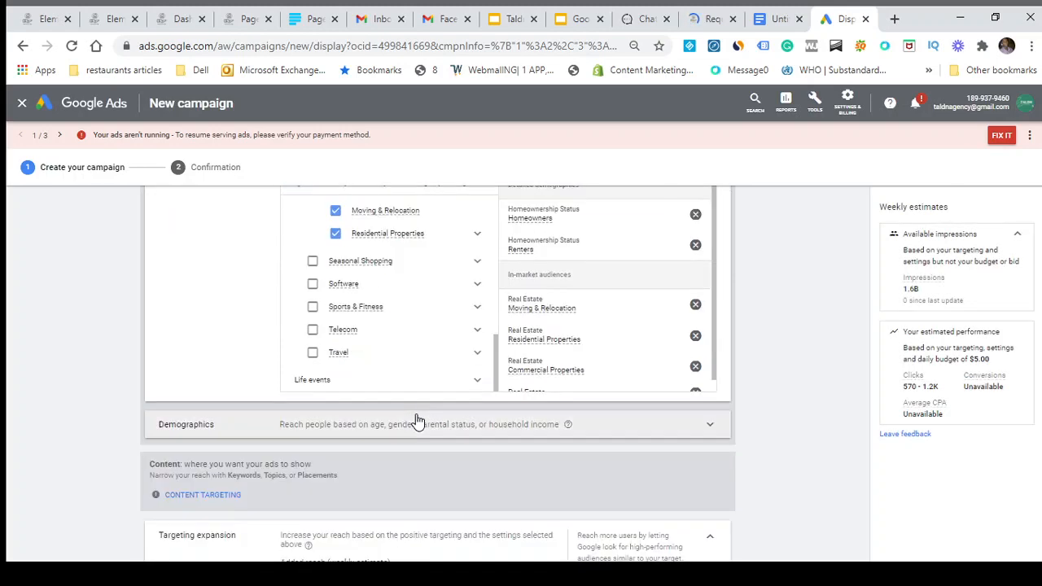
{"action": "scroll", "coordinate": [411, 381], "scroll_direction": "up", "scroll_amount": 10}
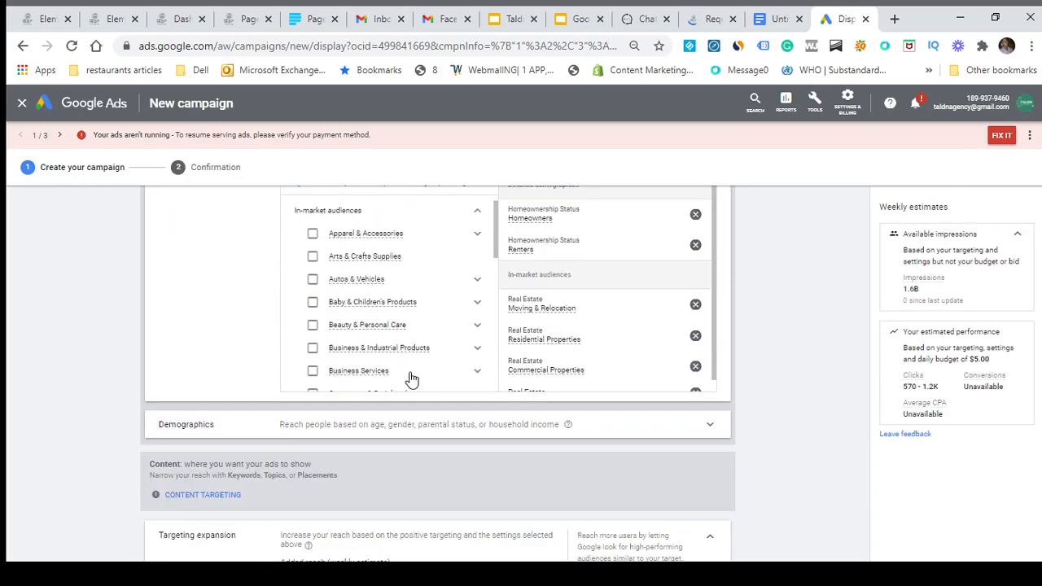
{"action": "scroll", "coordinate": [411, 373], "scroll_direction": "down", "scroll_amount": 10}
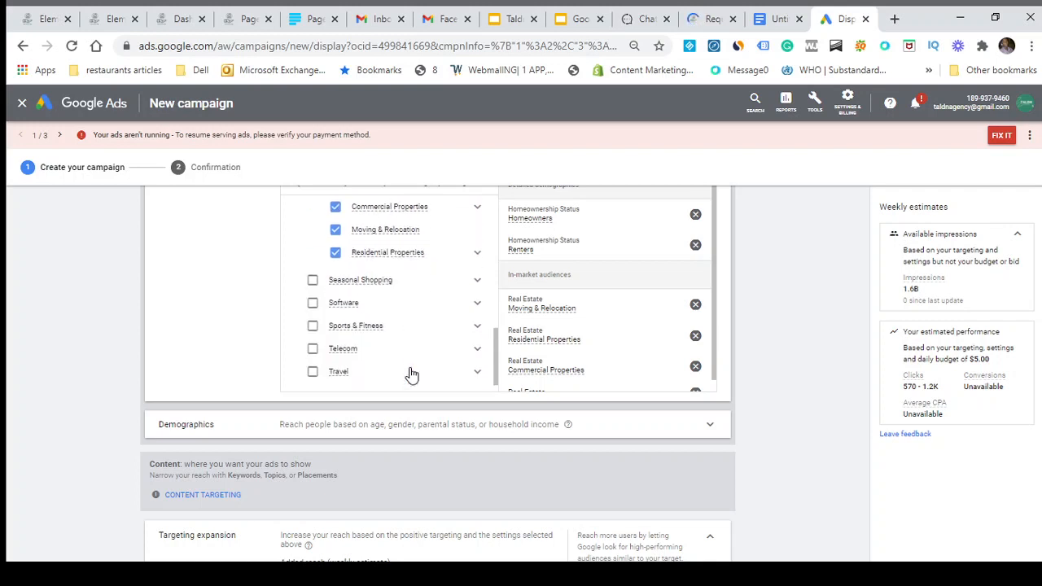
{"action": "left_click", "coordinate": [338, 371]}
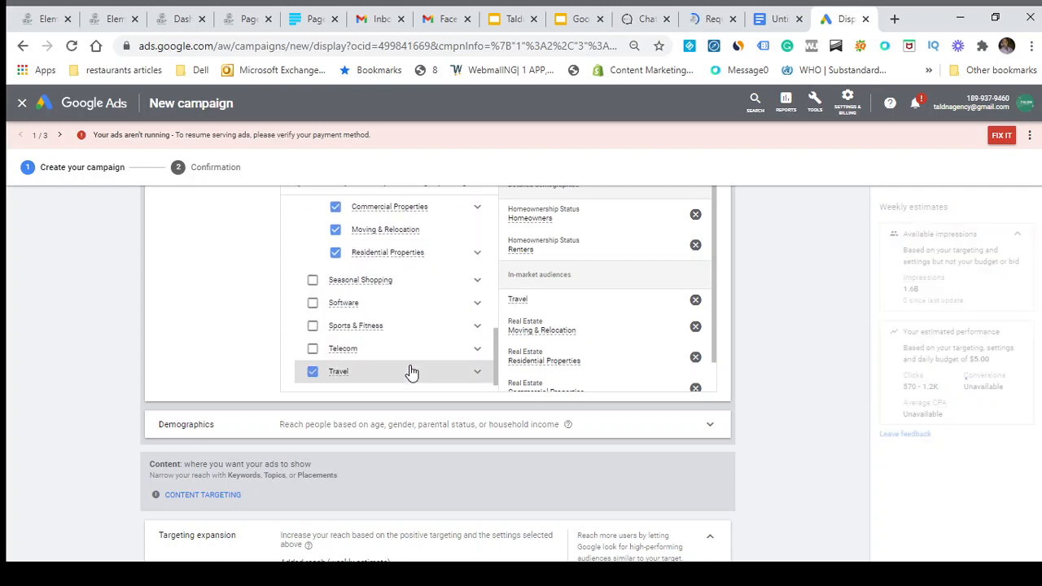
{"action": "scroll", "coordinate": [413, 371], "scroll_direction": "down", "scroll_amount": 1}
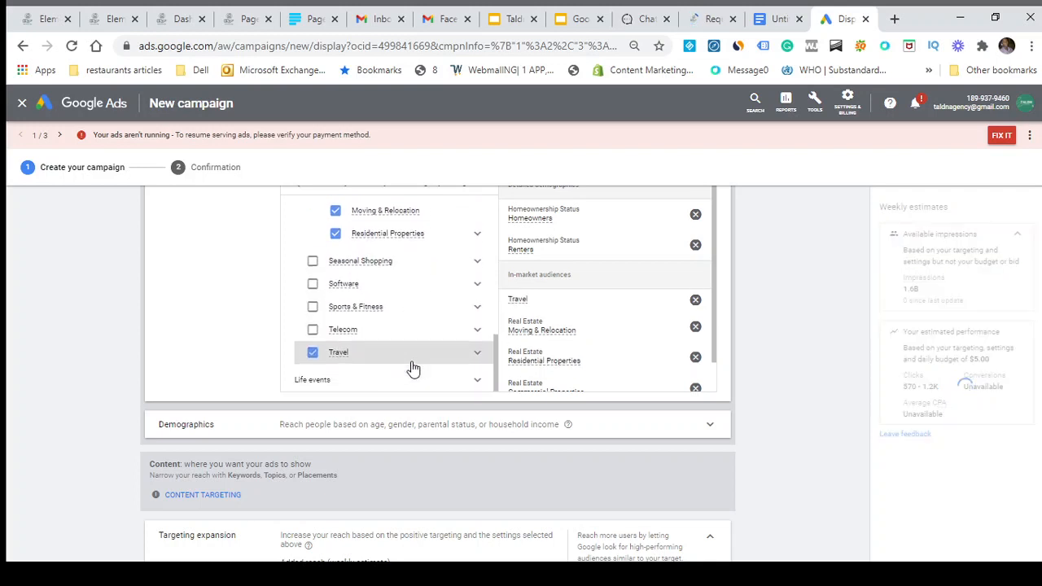
{"action": "left_click", "coordinate": [316, 353]}
{"action": "scroll", "coordinate": [321, 349], "scroll_direction": "down", "scroll_amount": 2}
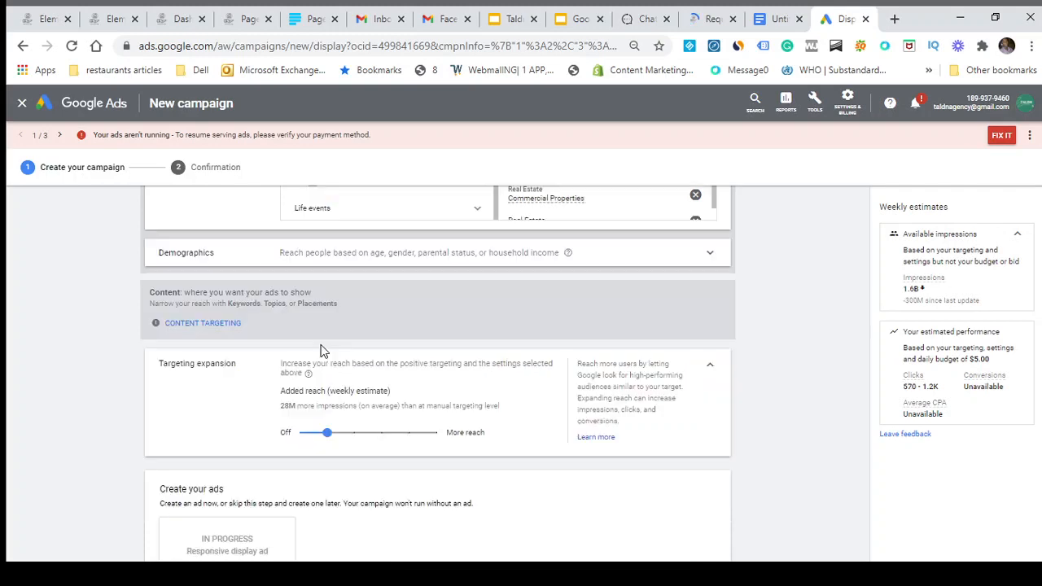
{"action": "scroll", "coordinate": [336, 353], "scroll_direction": "up", "scroll_amount": 1}
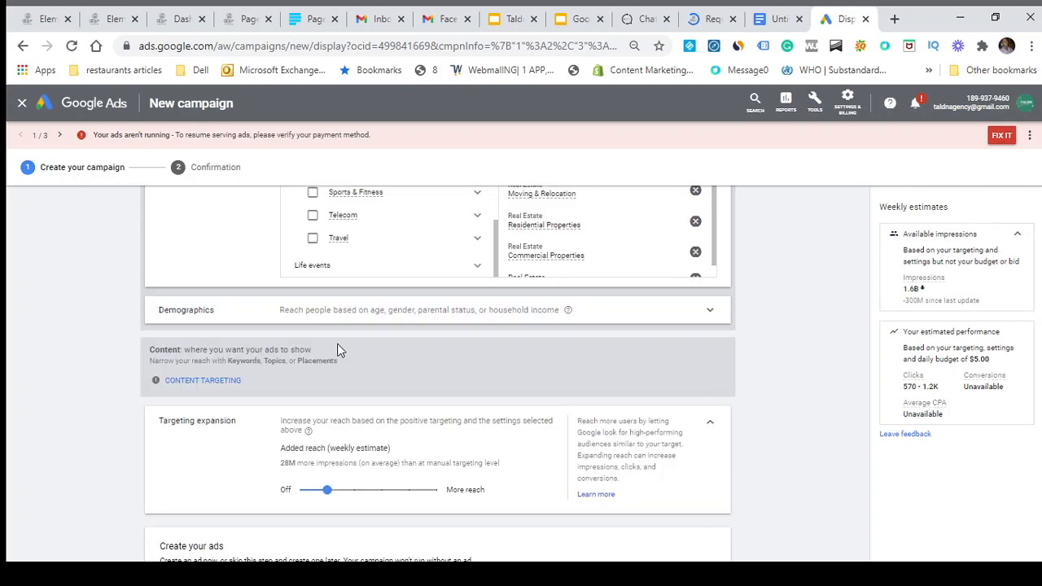
Step: Add both Moving Soon and Recently Moved from the Moving life event to the targeted audiences
{"action": "left_click", "coordinate": [470, 274]}
{"action": "left_click", "coordinate": [477, 275]}
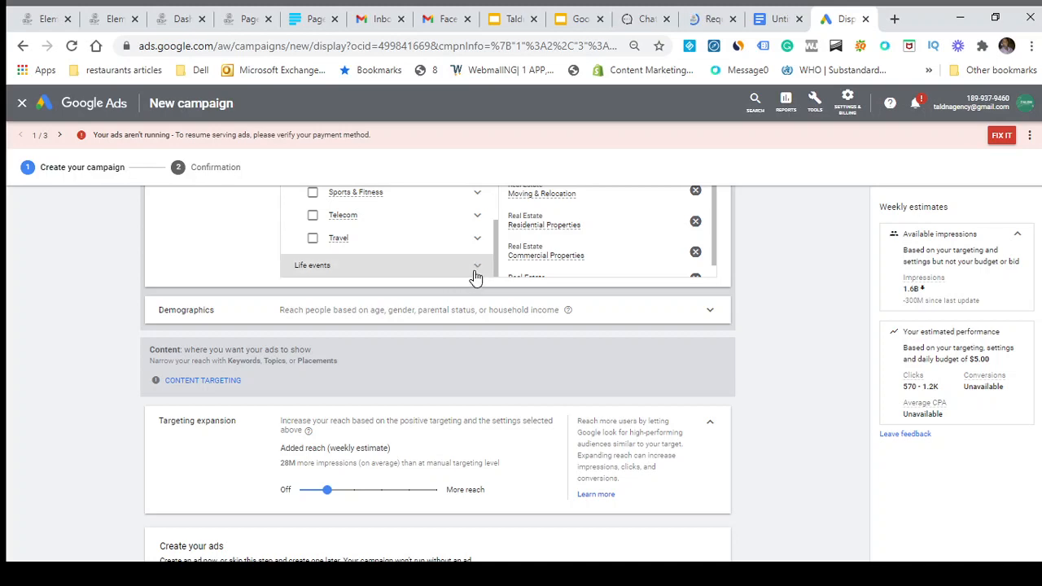
{"action": "scroll", "coordinate": [475, 273], "scroll_direction": "down", "scroll_amount": 1}
{"action": "scroll", "coordinate": [476, 273], "scroll_direction": "up", "scroll_amount": 1}
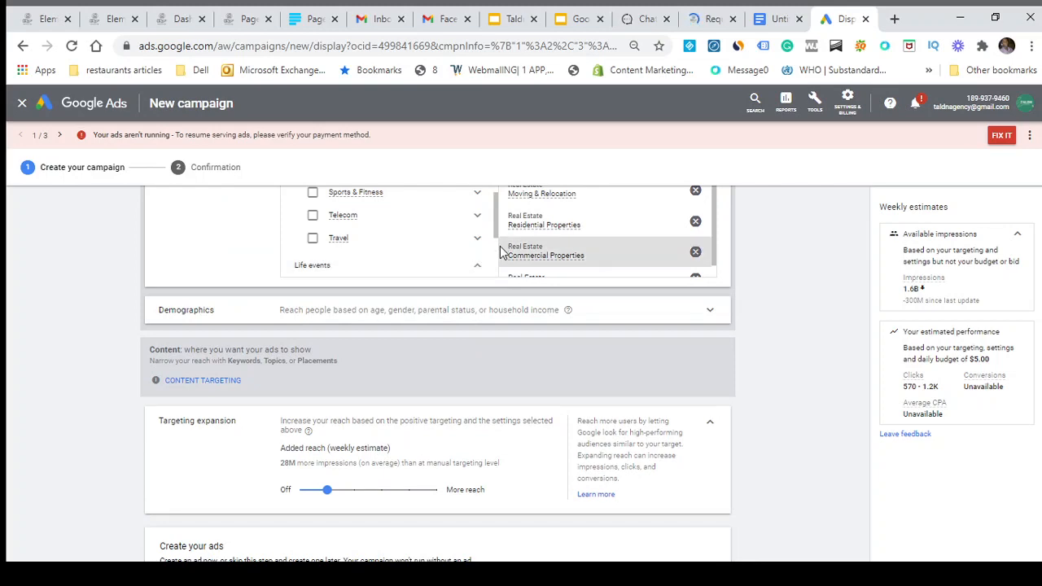
{"action": "scroll", "coordinate": [472, 260], "scroll_direction": "down", "scroll_amount": 1}
{"action": "left_click", "coordinate": [472, 260]}
{"action": "scroll", "coordinate": [473, 261], "scroll_direction": "up", "scroll_amount": 2}
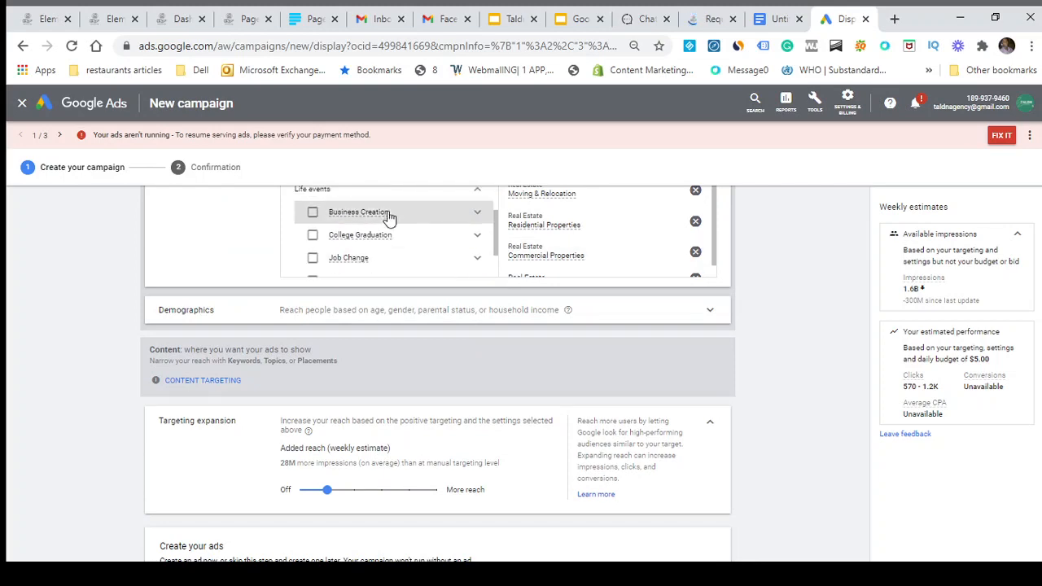
{"action": "scroll", "coordinate": [819, 384], "scroll_direction": "up", "scroll_amount": 1}
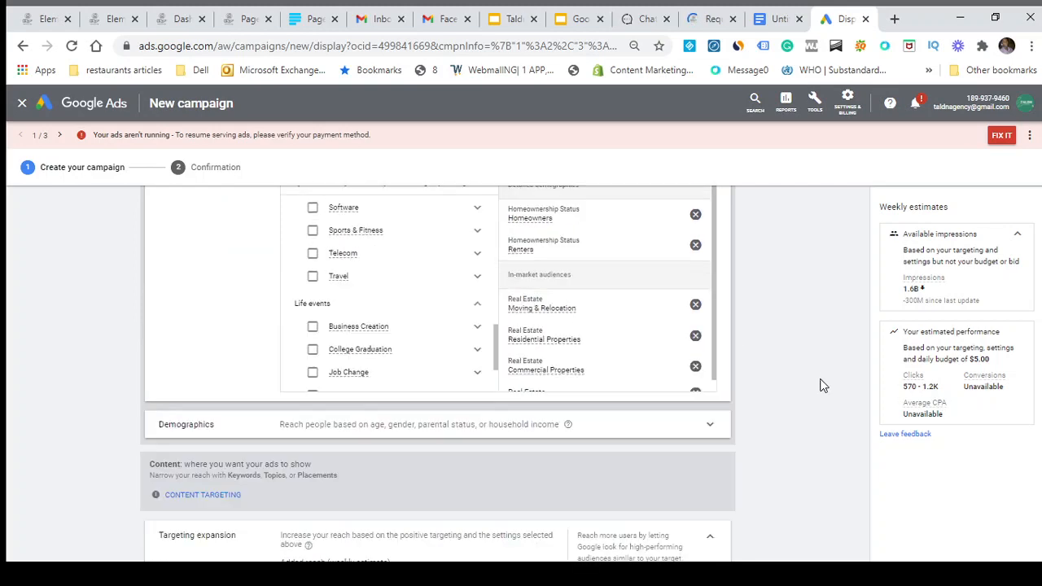
{"action": "scroll", "coordinate": [411, 332], "scroll_direction": "down", "scroll_amount": 3}
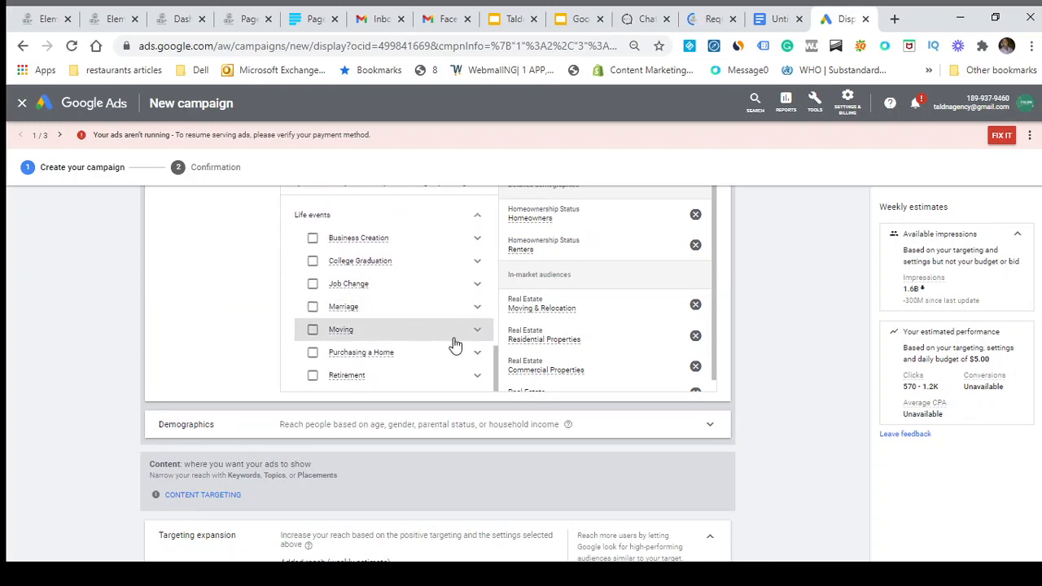
{"action": "left_click", "coordinate": [479, 330]}
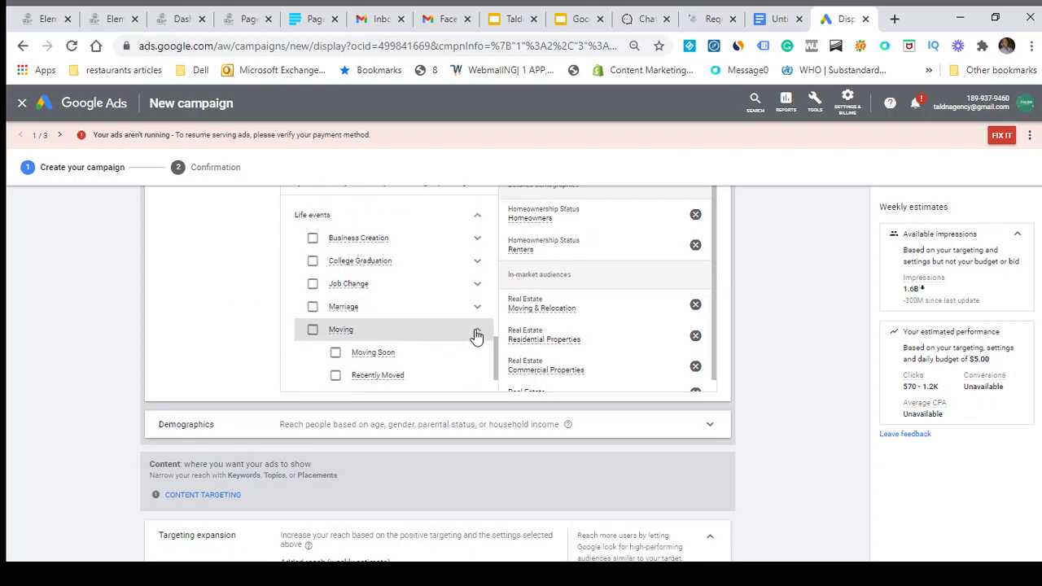
{"action": "left_click", "coordinate": [370, 377]}
{"action": "left_click", "coordinate": [395, 355]}
{"action": "scroll", "coordinate": [399, 353], "scroll_direction": "down", "scroll_amount": 2}
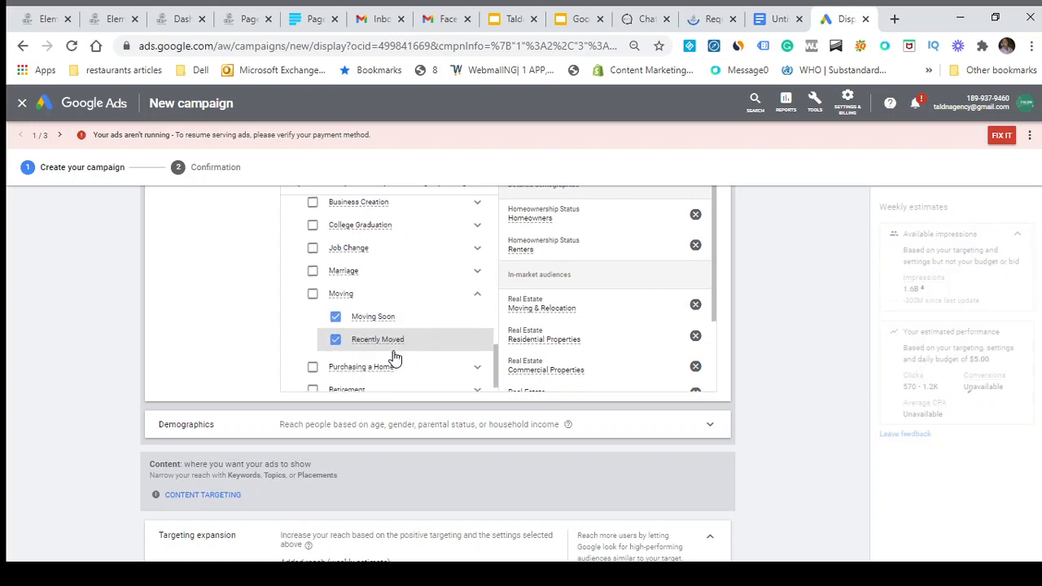
Step: Add only Purchasing a Home Soon from the Purchasing a Home life event, without selecting the parent category
{"action": "left_click", "coordinate": [382, 353]}
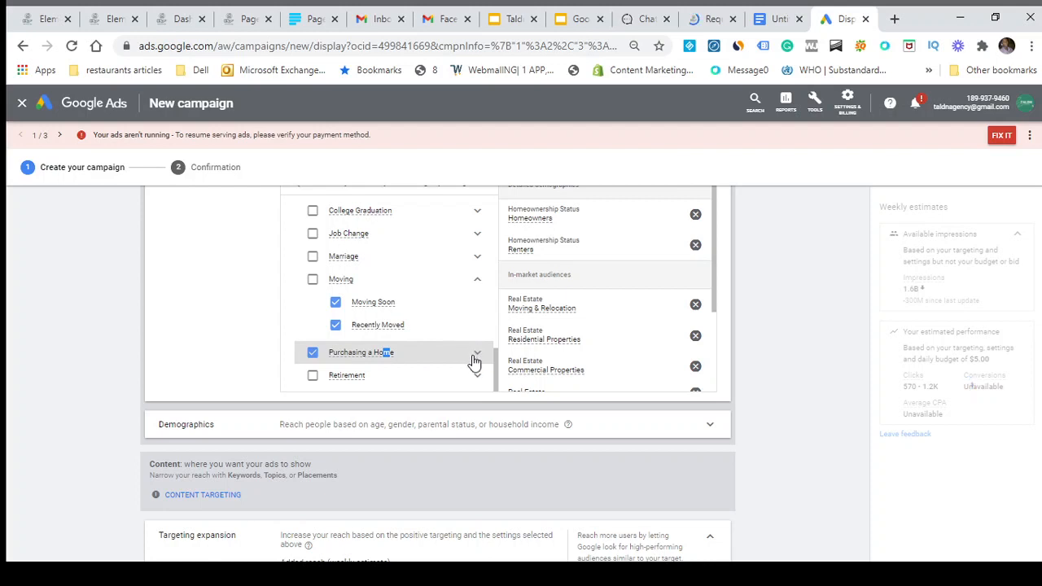
{"action": "left_click", "coordinate": [476, 358]}
{"action": "scroll", "coordinate": [418, 361], "scroll_direction": "down", "scroll_amount": 1}
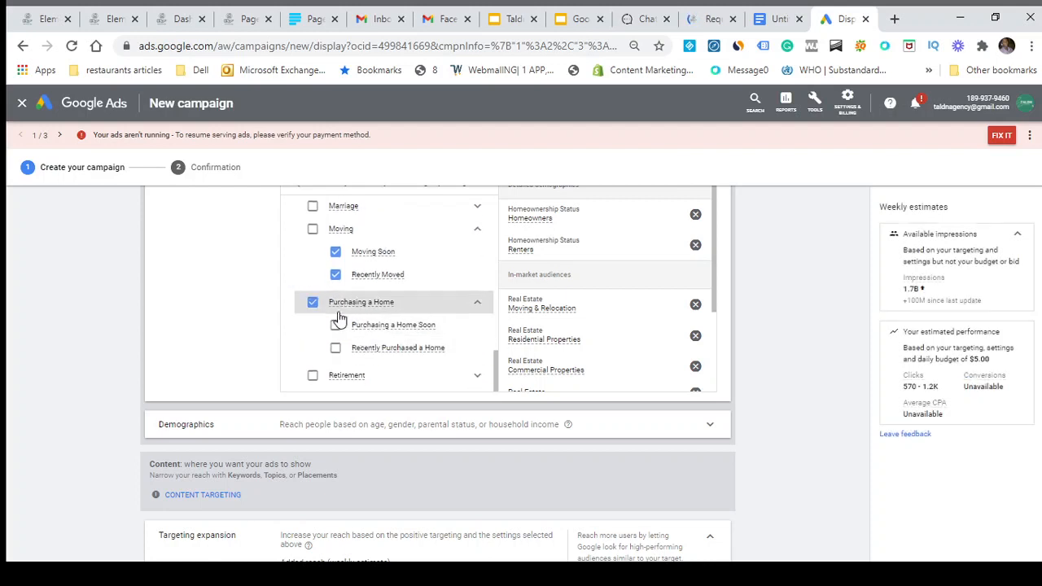
{"action": "left_click", "coordinate": [314, 304]}
{"action": "left_click", "coordinate": [335, 326]}
{"action": "scroll", "coordinate": [383, 356], "scroll_direction": "down", "scroll_amount": 1}
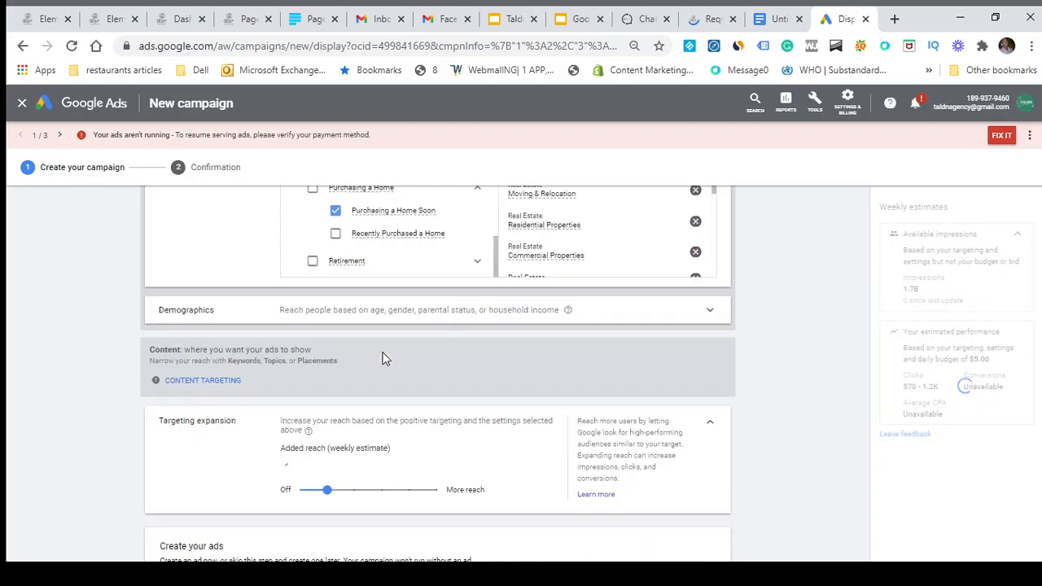
Step: Review the audience selection once more and finish editing the targeted audiences
{"action": "scroll", "coordinate": [407, 295], "scroll_direction": "up", "scroll_amount": 1}
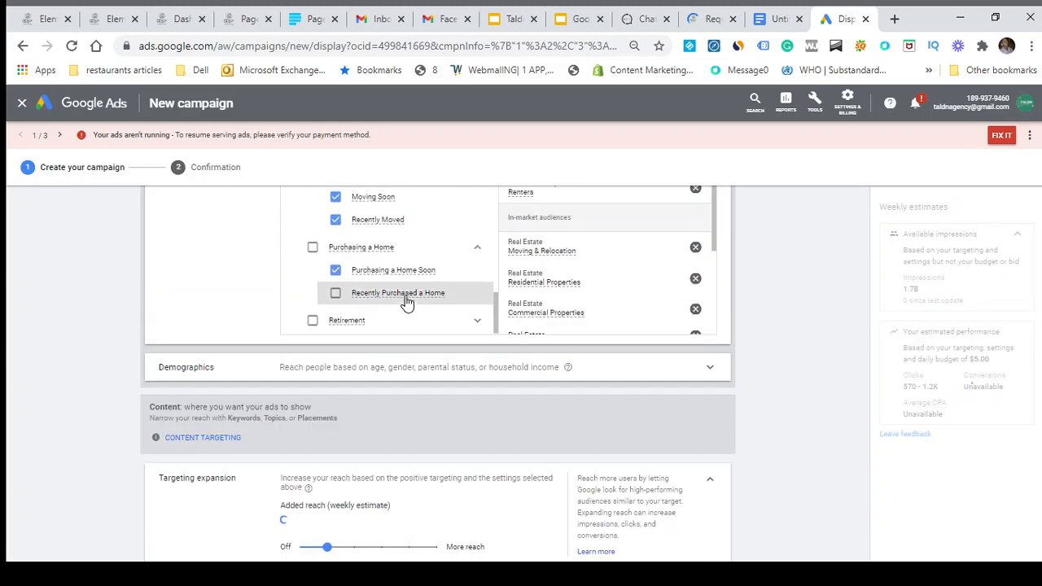
{"action": "scroll", "coordinate": [405, 298], "scroll_direction": "up", "scroll_amount": 1}
{"action": "scroll", "coordinate": [409, 302], "scroll_direction": "down", "scroll_amount": 1}
{"action": "scroll", "coordinate": [407, 301], "scroll_direction": "up", "scroll_amount": 4}
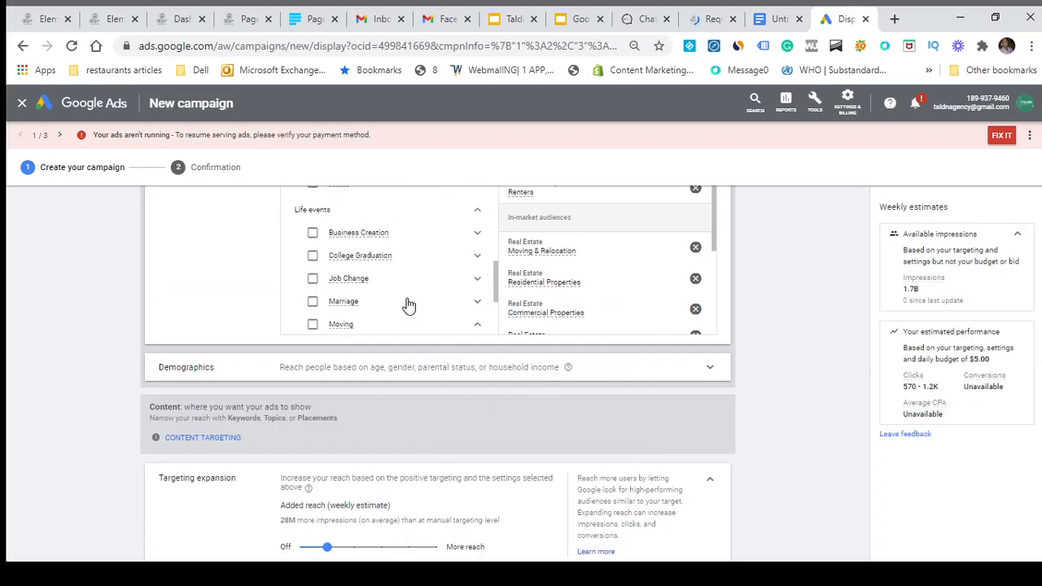
{"action": "scroll", "coordinate": [409, 305], "scroll_direction": "up", "scroll_amount": 10}
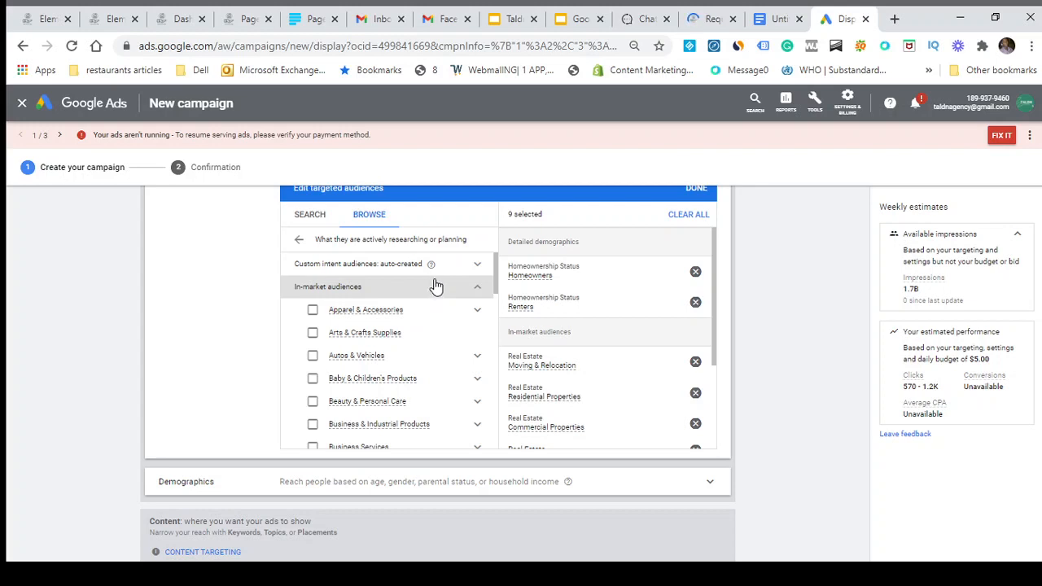
{"action": "left_click", "coordinate": [697, 190]}
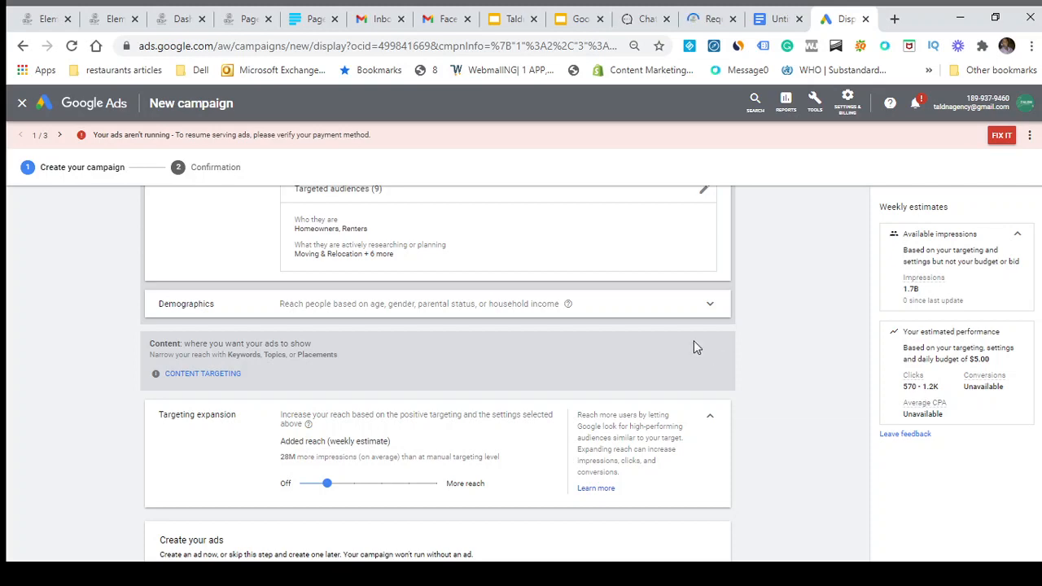
{"action": "scroll", "coordinate": [342, 244], "scroll_direction": "up", "scroll_amount": 1}
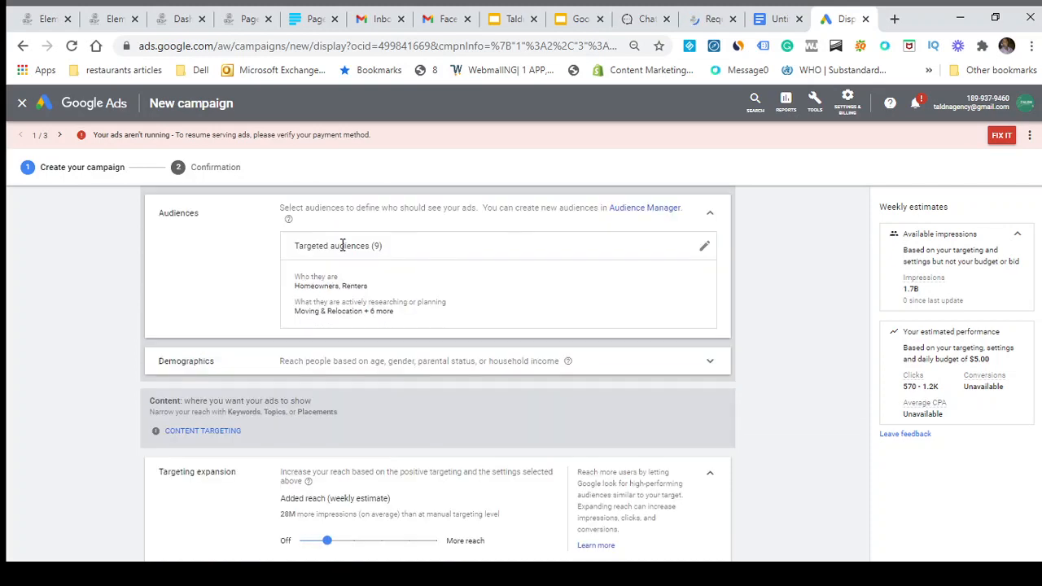
Step: Exclude the 18 - 24 age group from the targeted demographics and finish editing them
{"action": "scroll", "coordinate": [342, 245], "scroll_direction": "down", "scroll_amount": 1}
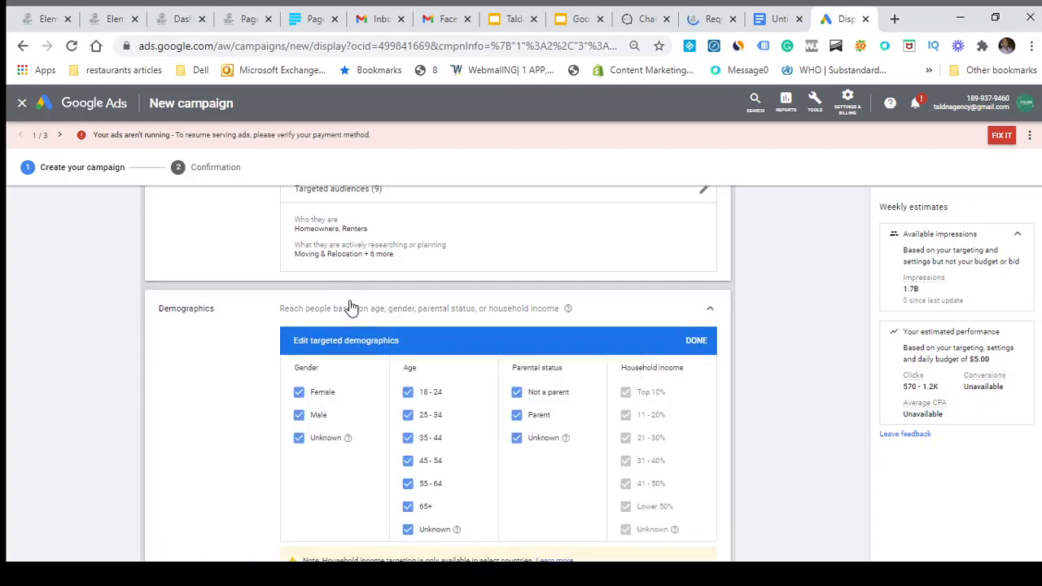
{"action": "left_click", "coordinate": [409, 394]}
{"action": "scroll", "coordinate": [635, 303], "scroll_direction": "down", "scroll_amount": 1}
{"action": "left_click", "coordinate": [700, 283]}
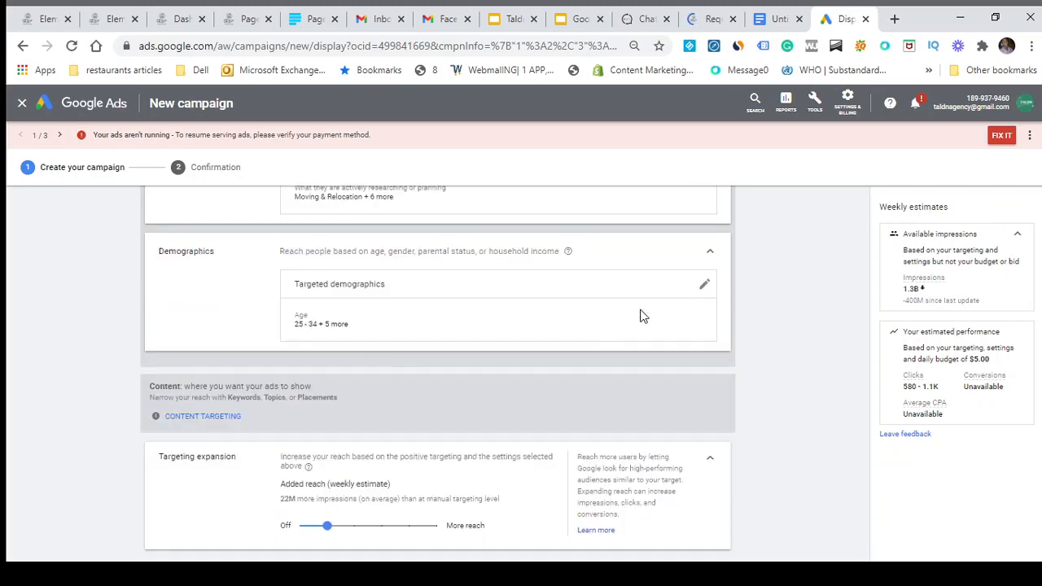
Step: Look over the new responsive display ad form and examine the request-to-buy landing page used as its final URL
{"action": "scroll", "coordinate": [537, 369], "scroll_direction": "down", "scroll_amount": 4}
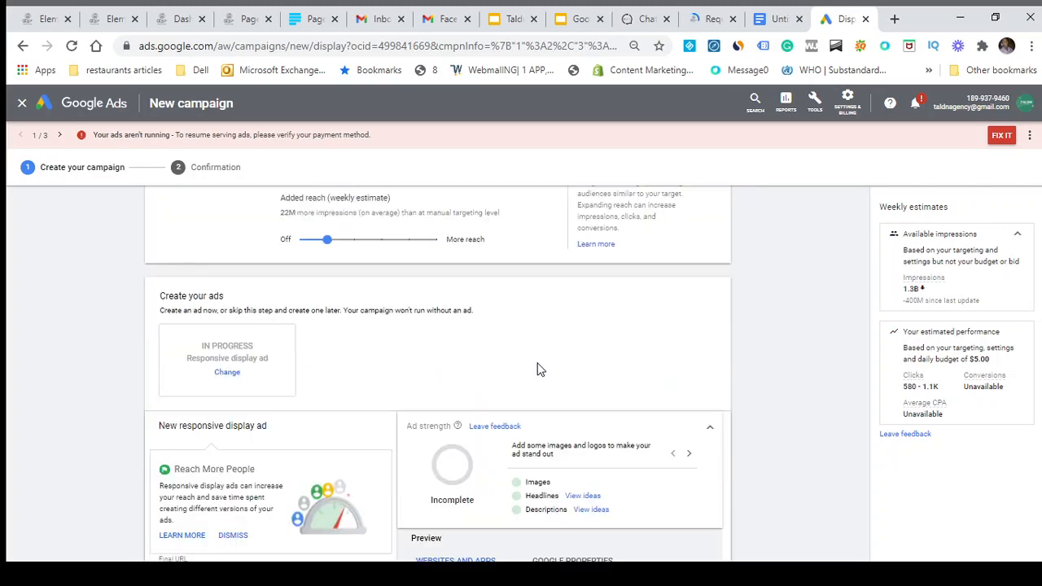
{"action": "scroll", "coordinate": [537, 369], "scroll_direction": "down", "scroll_amount": 1}
{"action": "scroll", "coordinate": [538, 369], "scroll_direction": "down", "scroll_amount": 2}
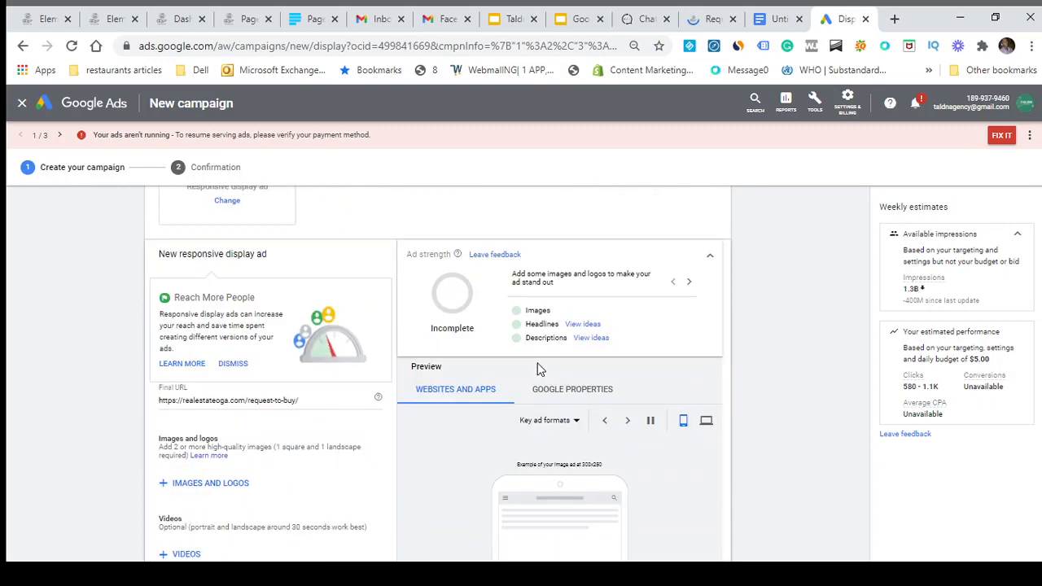
{"action": "scroll", "coordinate": [537, 369], "scroll_direction": "up", "scroll_amount": 2}
{"action": "scroll", "coordinate": [338, 370], "scroll_direction": "down", "scroll_amount": 3}
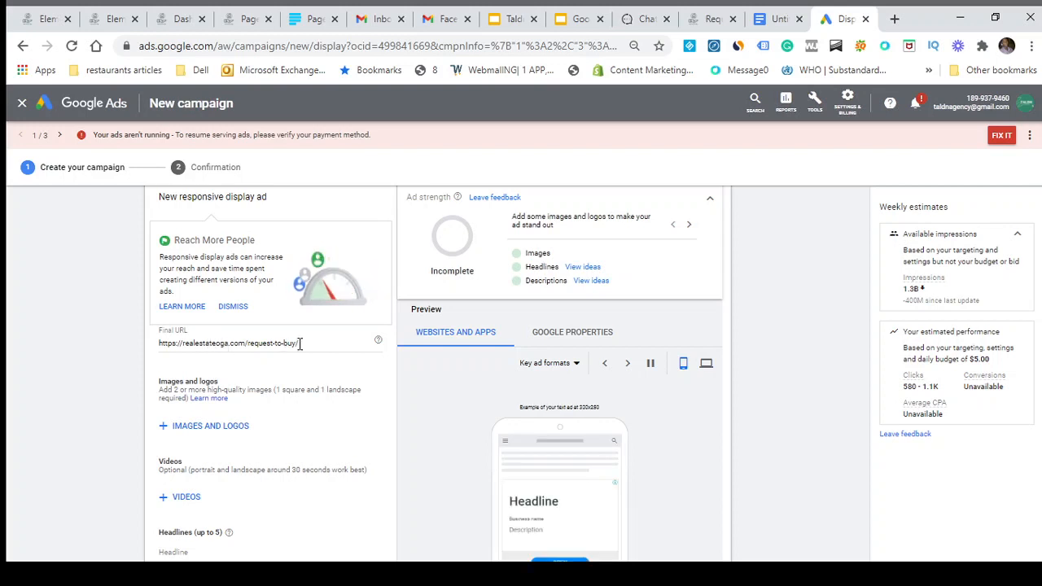
{"action": "left_click", "coordinate": [710, 15]}
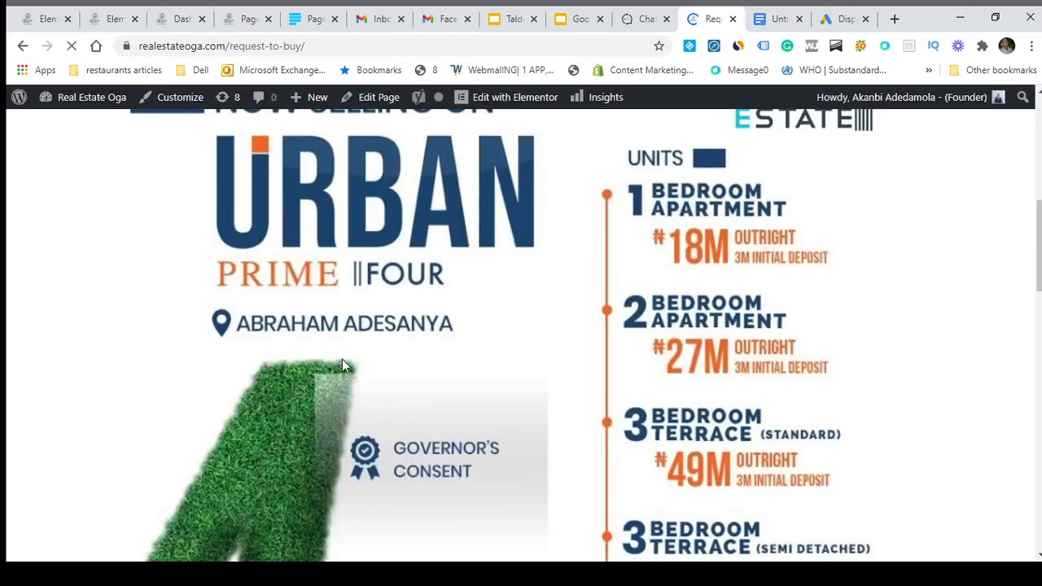
{"action": "scroll", "coordinate": [344, 366], "scroll_direction": "down", "scroll_amount": 6}
{"action": "scroll", "coordinate": [344, 358], "scroll_direction": "down", "scroll_amount": 3}
{"action": "scroll", "coordinate": [351, 277], "scroll_direction": "up", "scroll_amount": 6}
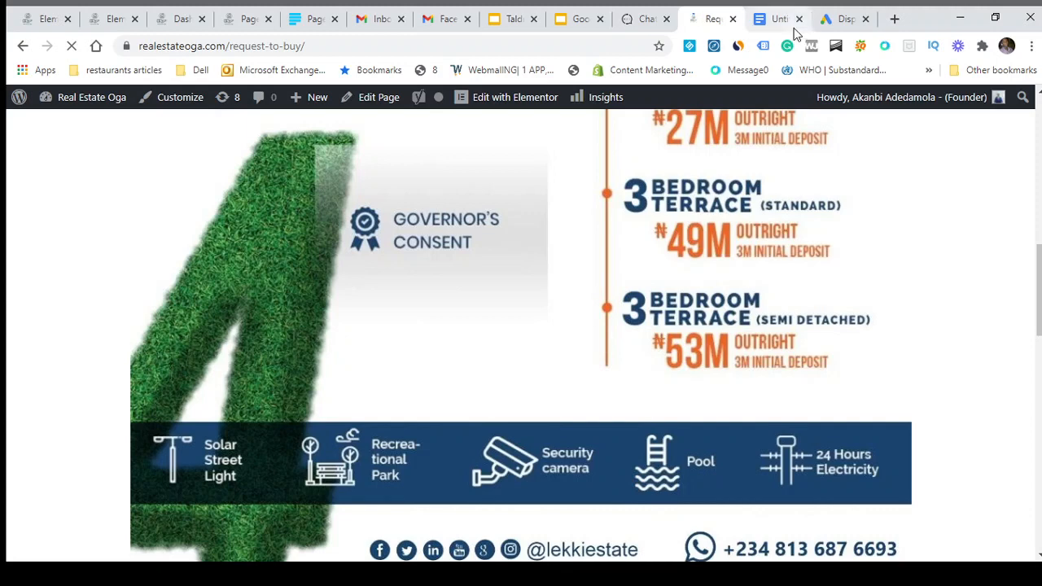
{"action": "left_click", "coordinate": [819, 19]}
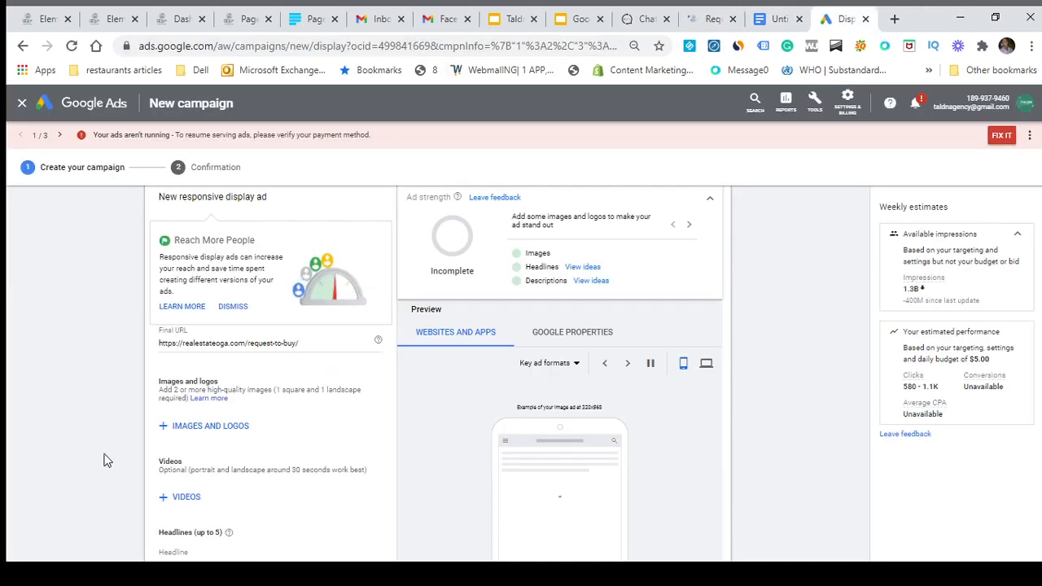
Step: Upload four 1080 × 720 property photos from the computer as images for the responsive display ad
{"action": "scroll", "coordinate": [225, 389], "scroll_direction": "down", "scroll_amount": 1}
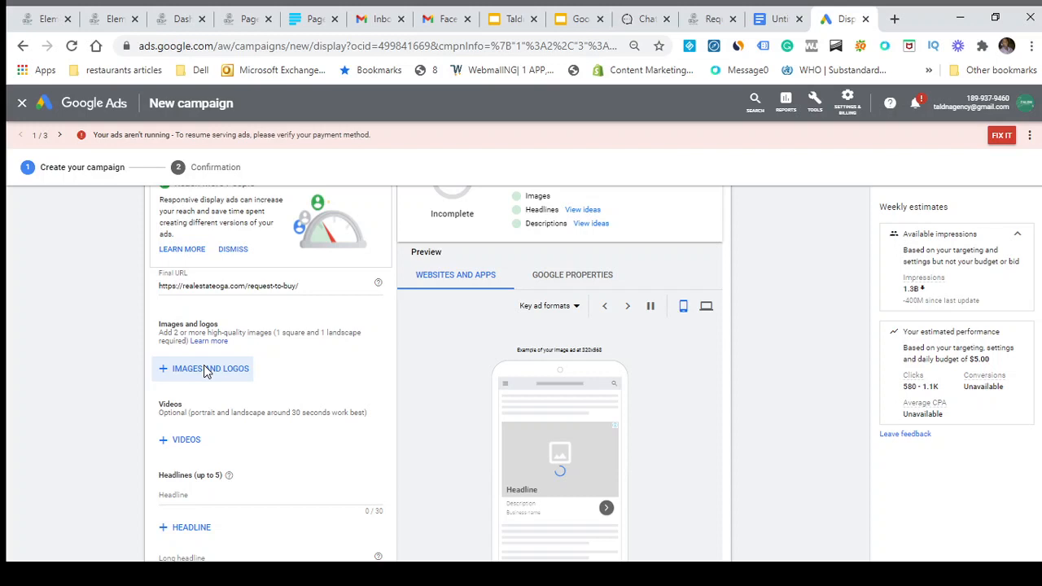
{"action": "left_click", "coordinate": [206, 370]}
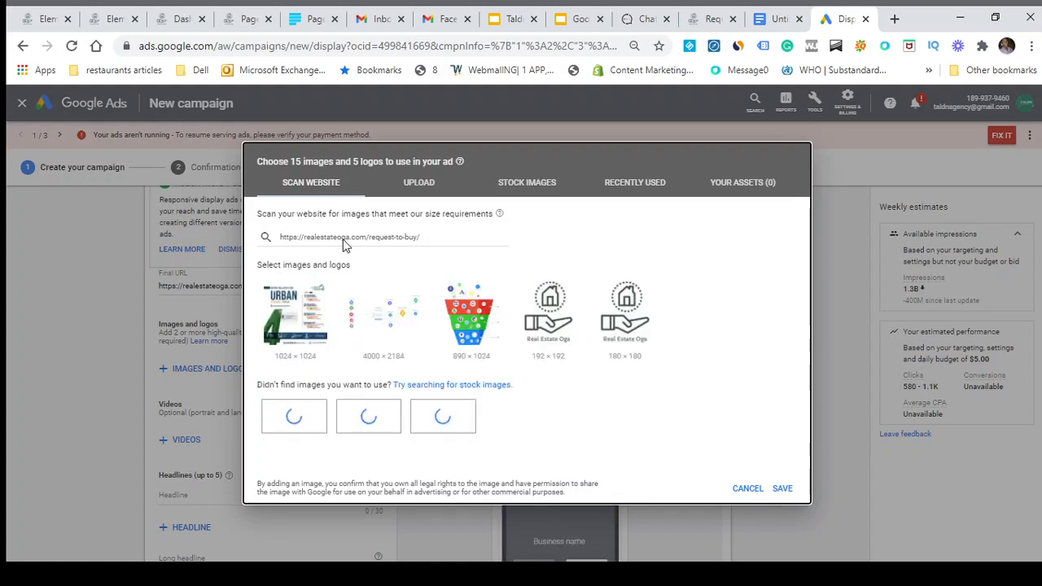
{"action": "left_click", "coordinate": [417, 182]}
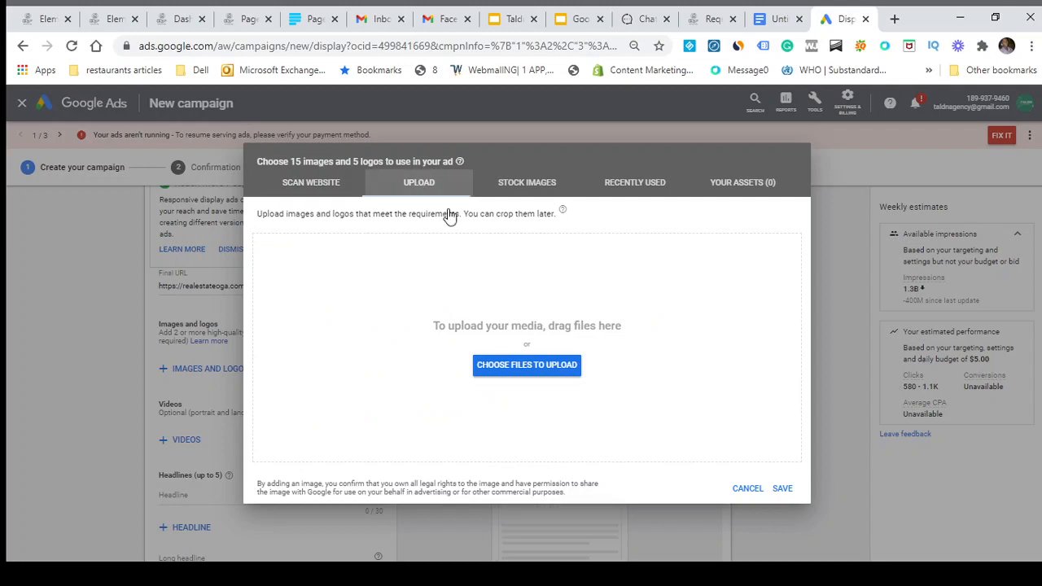
{"action": "left_click", "coordinate": [511, 368]}
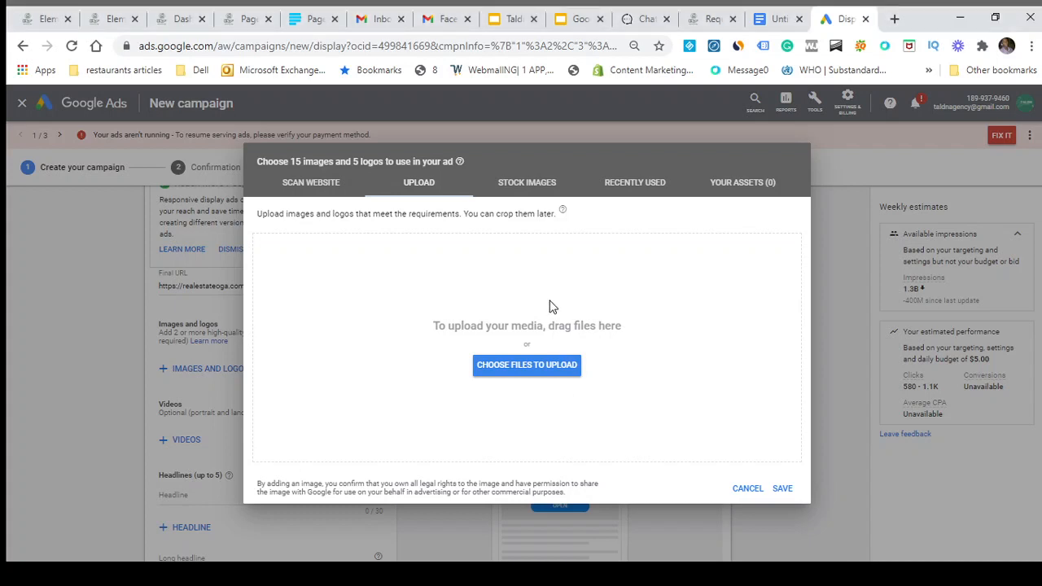
{"action": "left_click", "coordinate": [507, 366]}
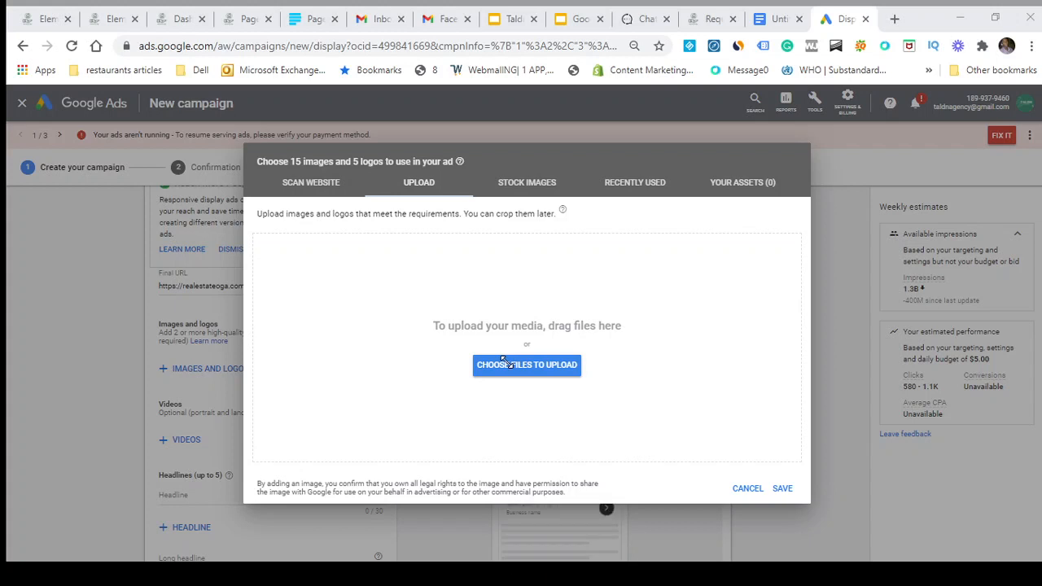
{"action": "left_click", "coordinate": [506, 363]}
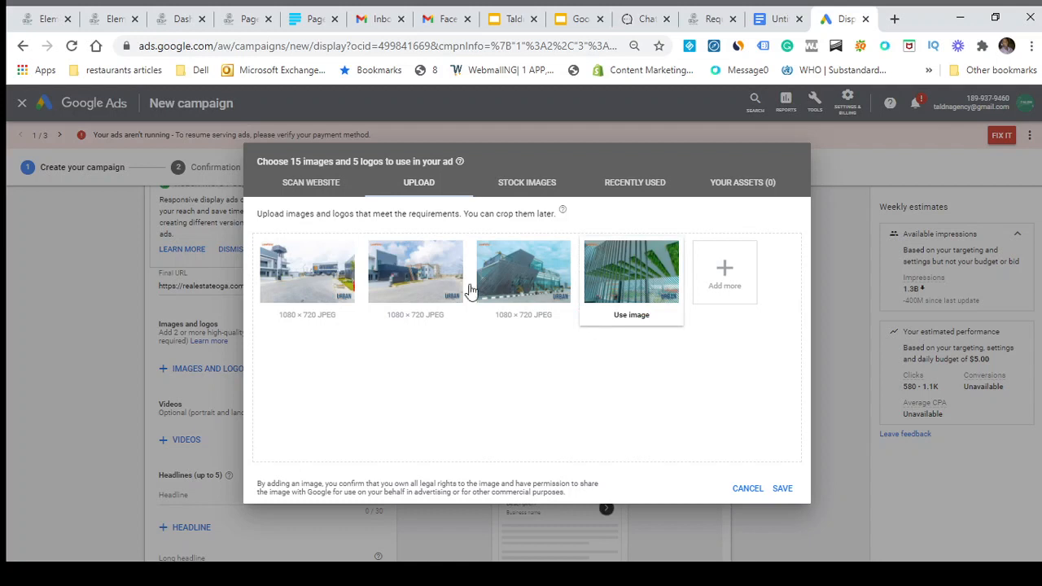
Step: Use the first uploaded photo in 1.91:1 and 1:1 ratios, shifting both crops to include the URBAN logo
{"action": "left_click", "coordinate": [321, 313]}
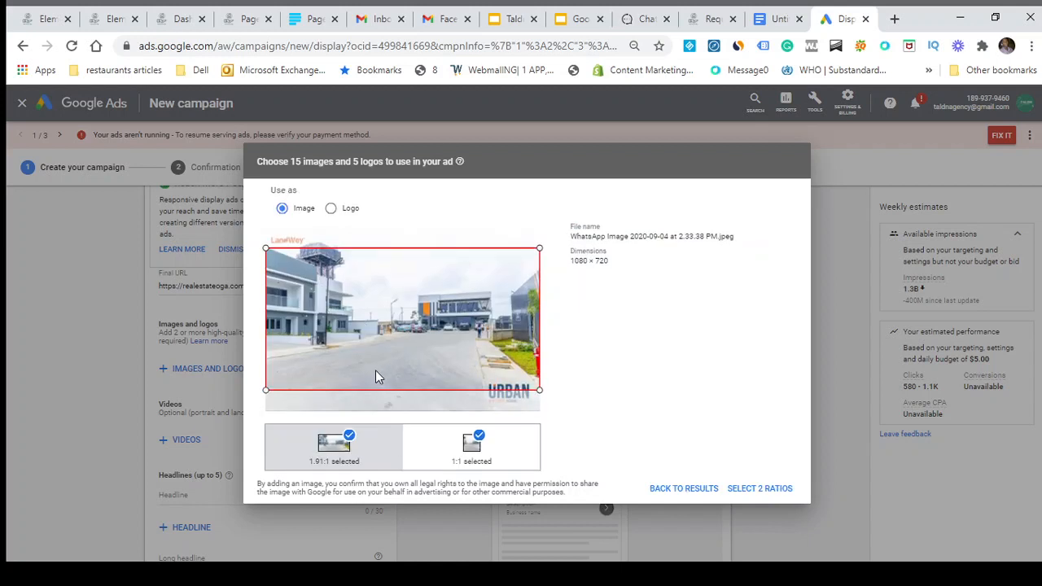
{"action": "left_click_drag", "start_coordinate": [350, 346], "coordinate": [342, 371]}
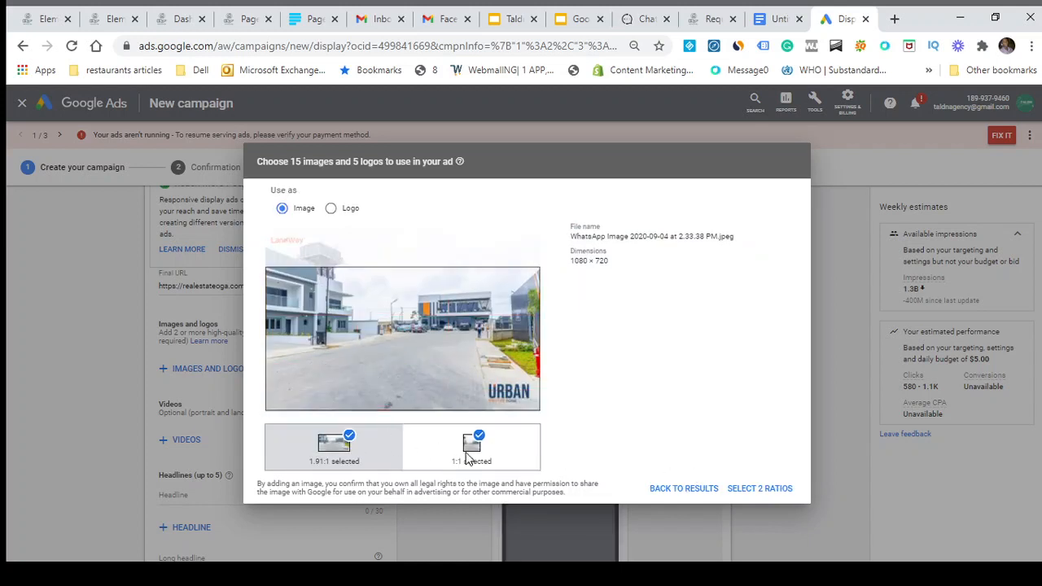
{"action": "left_click", "coordinate": [470, 455]}
{"action": "left_click_drag", "start_coordinate": [435, 376], "coordinate": [482, 376]}
{"action": "left_click", "coordinate": [742, 491]}
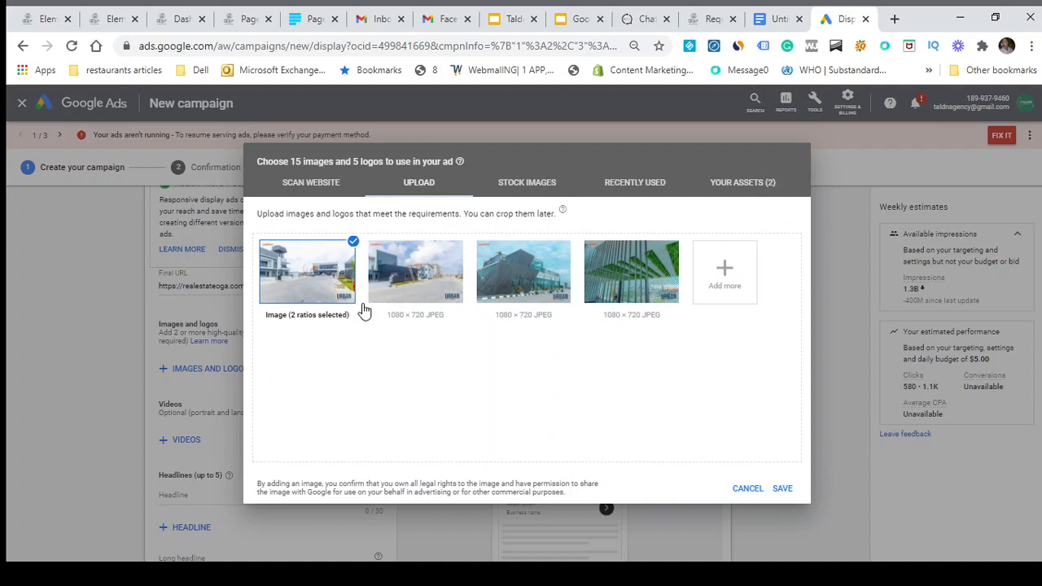
Step: Use the second uploaded photo in 1.91:1 and 1:1 ratios, shifting both crops to include the URBAN logo
{"action": "left_click", "coordinate": [421, 277]}
{"action": "left_click_drag", "start_coordinate": [396, 350], "coordinate": [407, 365]}
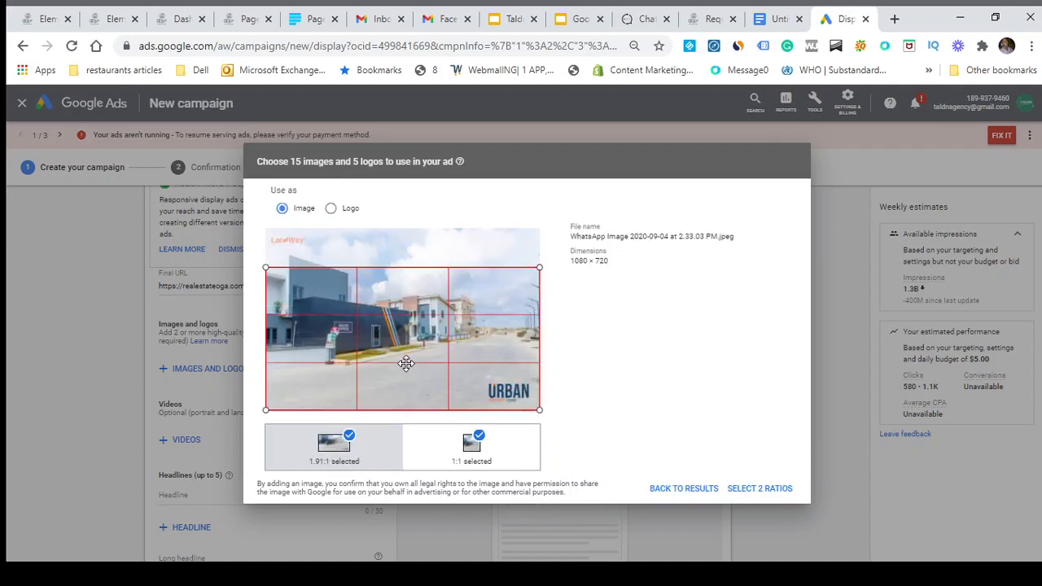
{"action": "left_click", "coordinate": [460, 460]}
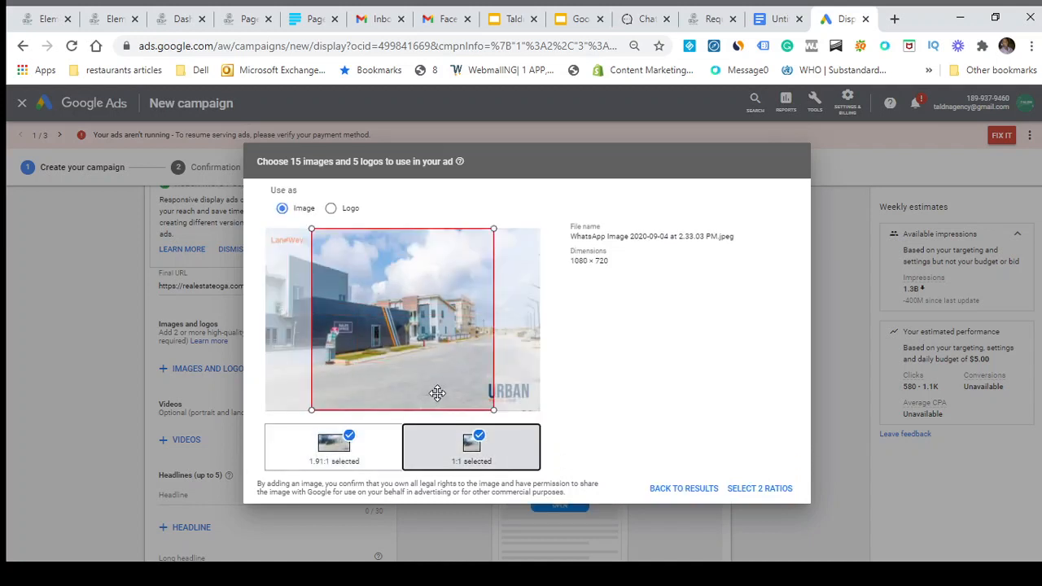
{"action": "left_click_drag", "start_coordinate": [437, 395], "coordinate": [480, 399]}
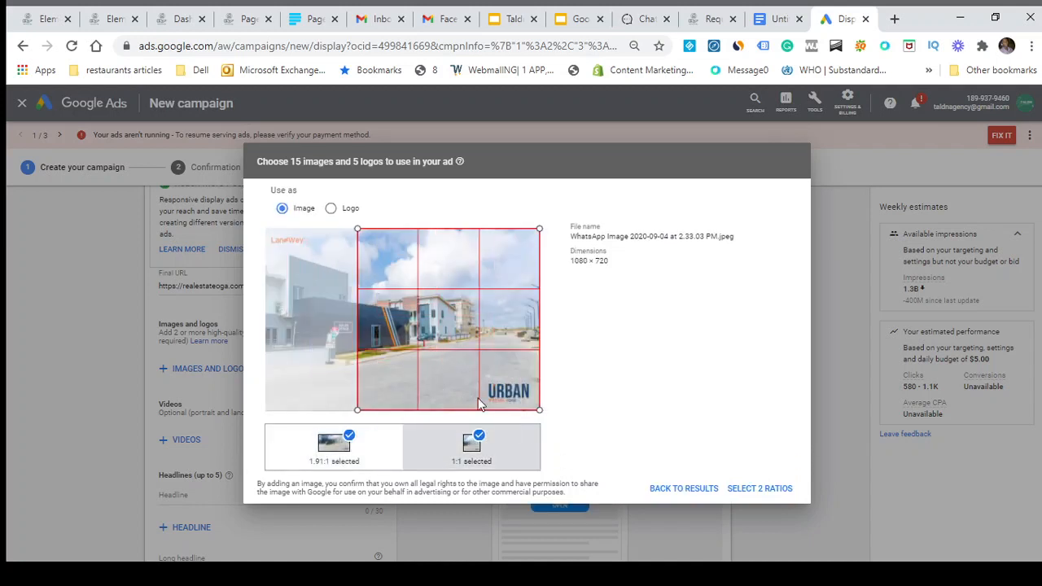
{"action": "left_click", "coordinate": [749, 488]}
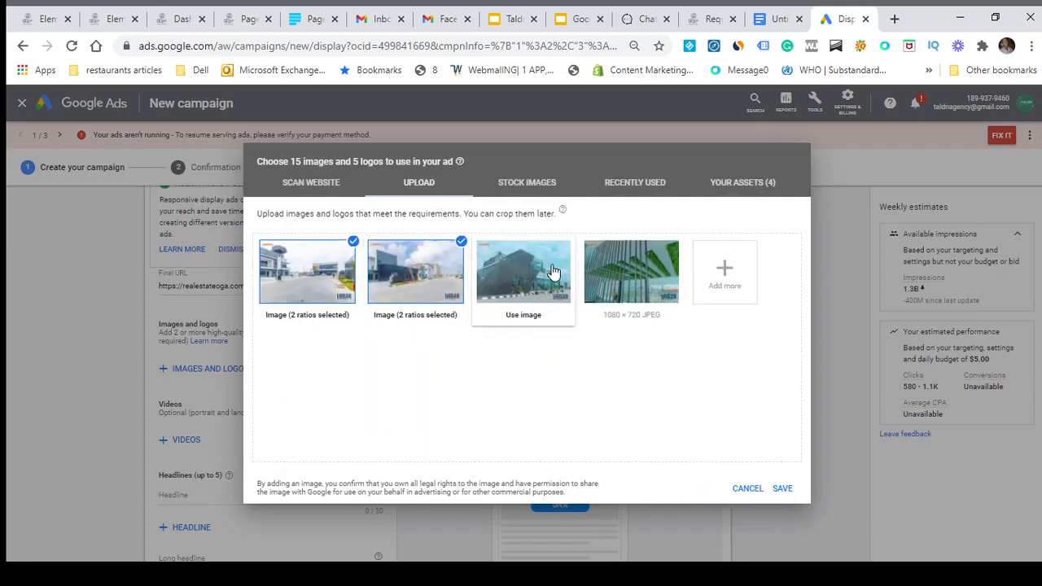
Step: Use the third uploaded photo, the slanted grey building, in 1.91:1 and 1:1 ratios, lowering the 1.91:1 crop to include the URBAN logo
{"action": "left_click", "coordinate": [524, 277]}
{"action": "scroll", "coordinate": [336, 384], "scroll_direction": "down", "scroll_amount": 1}
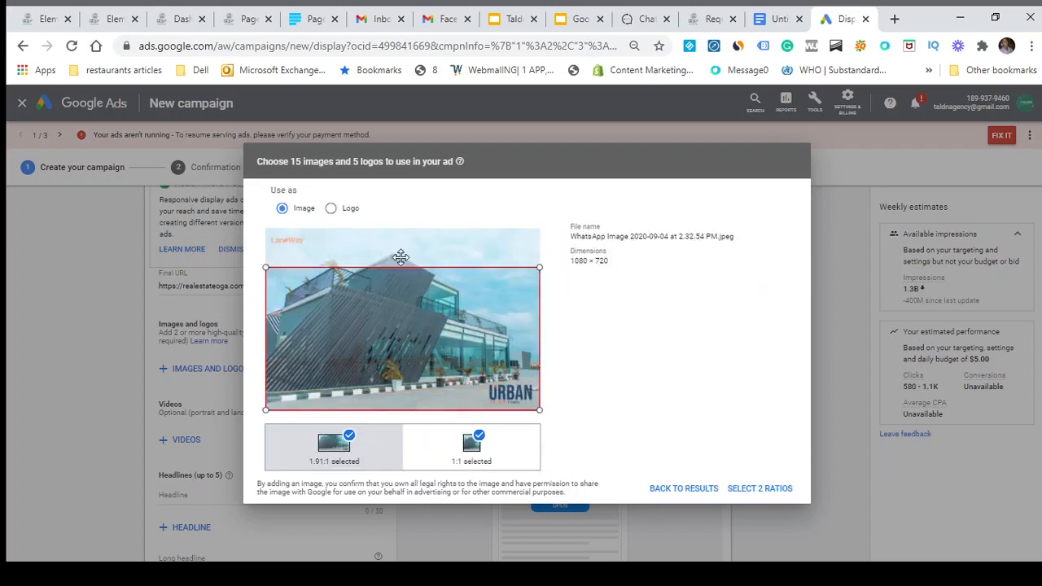
{"action": "left_click", "coordinate": [470, 452]}
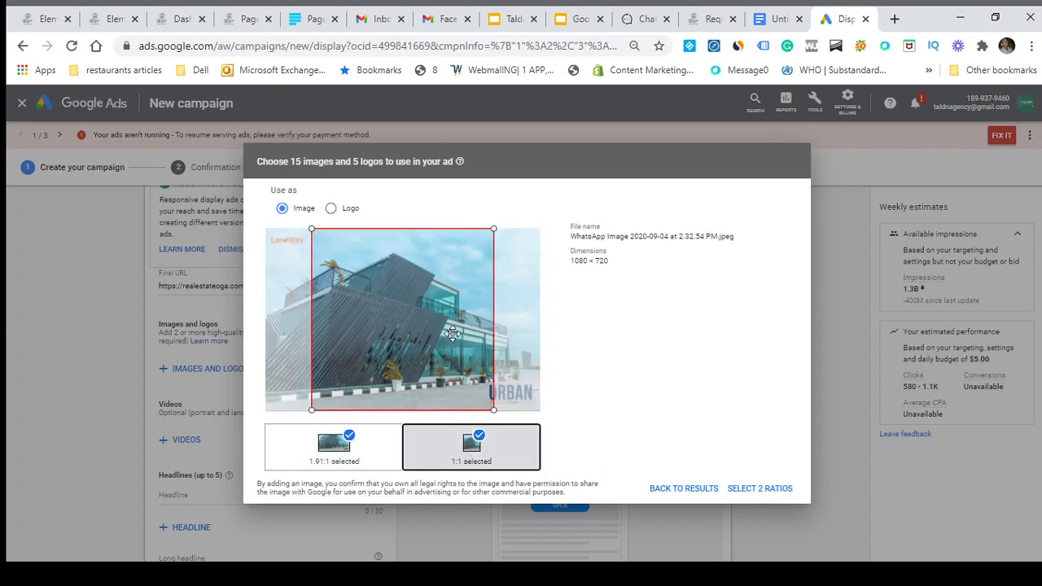
{"action": "left_click", "coordinate": [752, 488]}
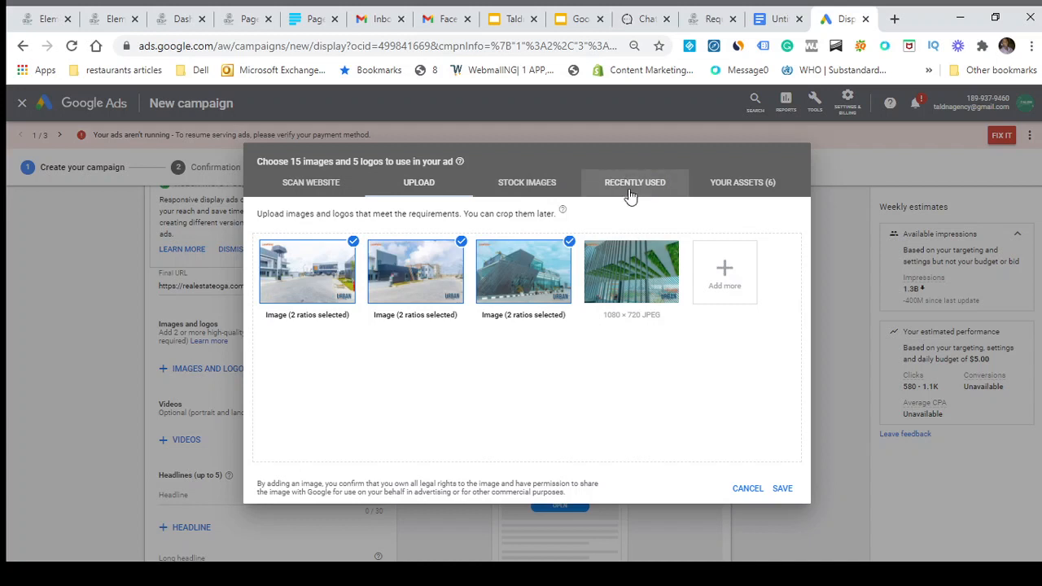
Step: Pick the 180 × 180 Real Estate Oga logo from the recently used assets as a 1:1 logo
{"action": "left_click", "coordinate": [672, 198]}
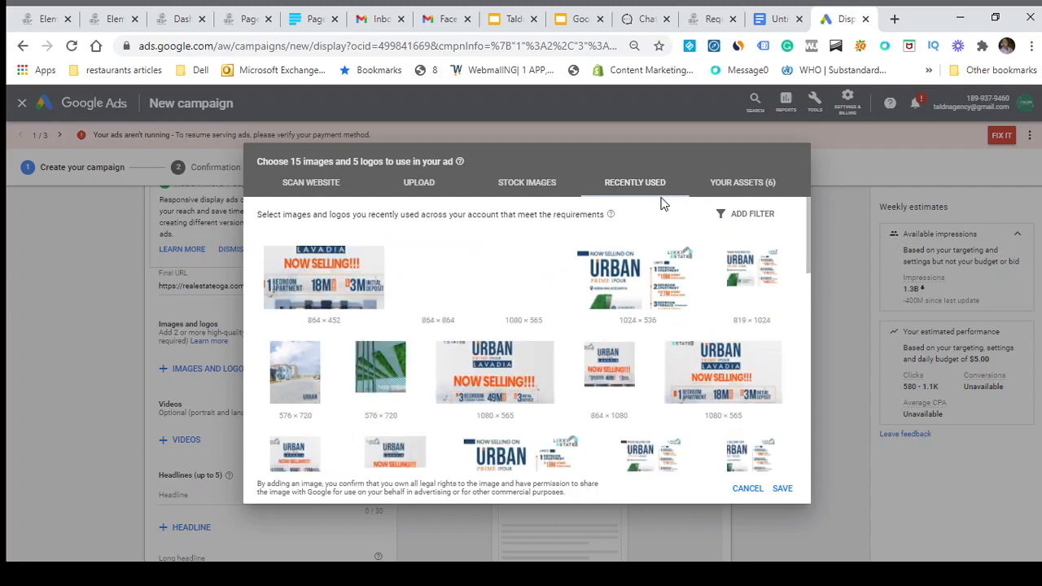
{"action": "scroll", "coordinate": [705, 394], "scroll_direction": "down", "scroll_amount": 1}
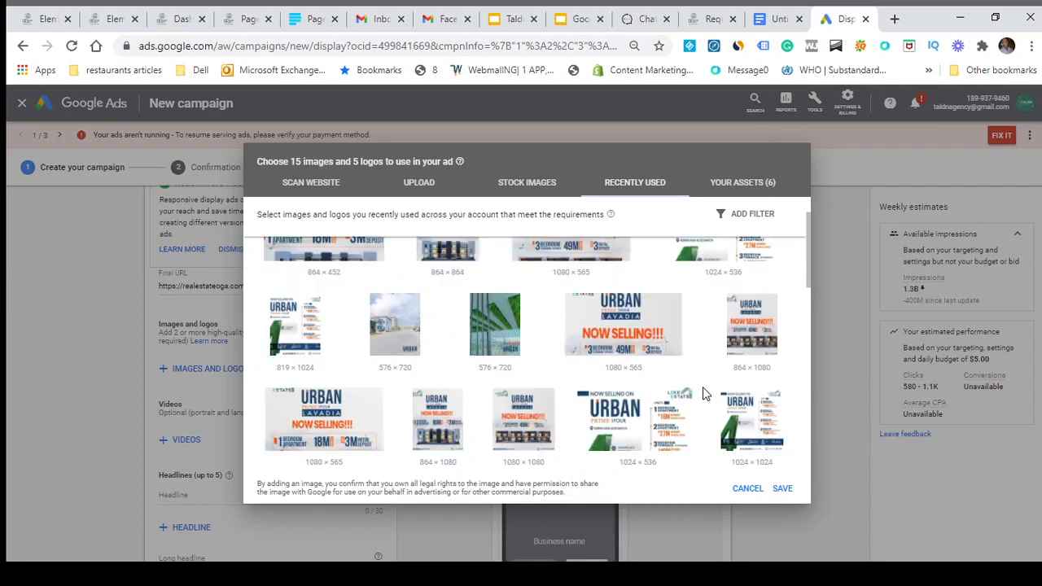
{"action": "scroll", "coordinate": [705, 394], "scroll_direction": "down", "scroll_amount": 5}
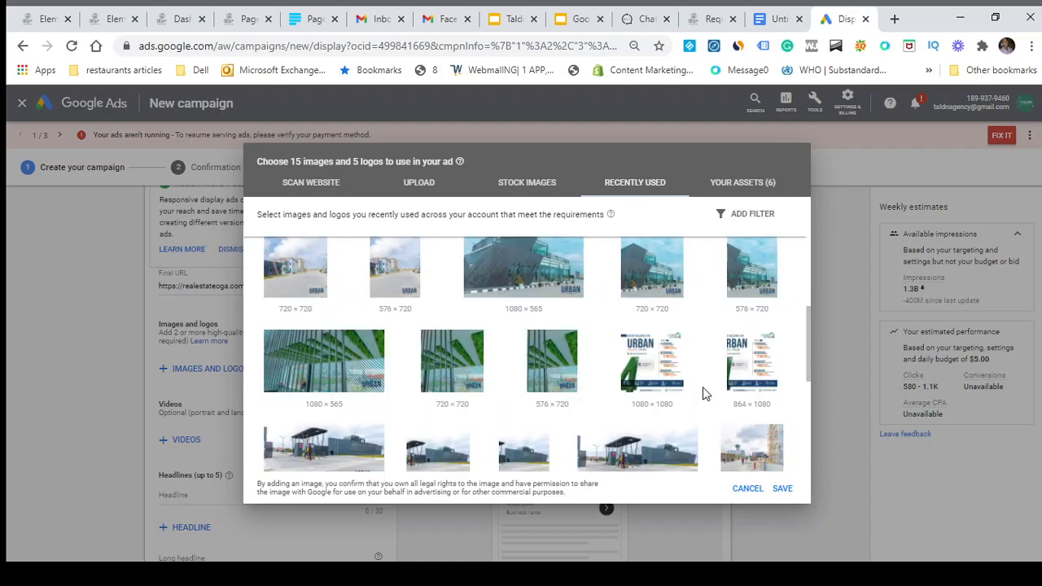
{"action": "scroll", "coordinate": [704, 396], "scroll_direction": "down", "scroll_amount": 2}
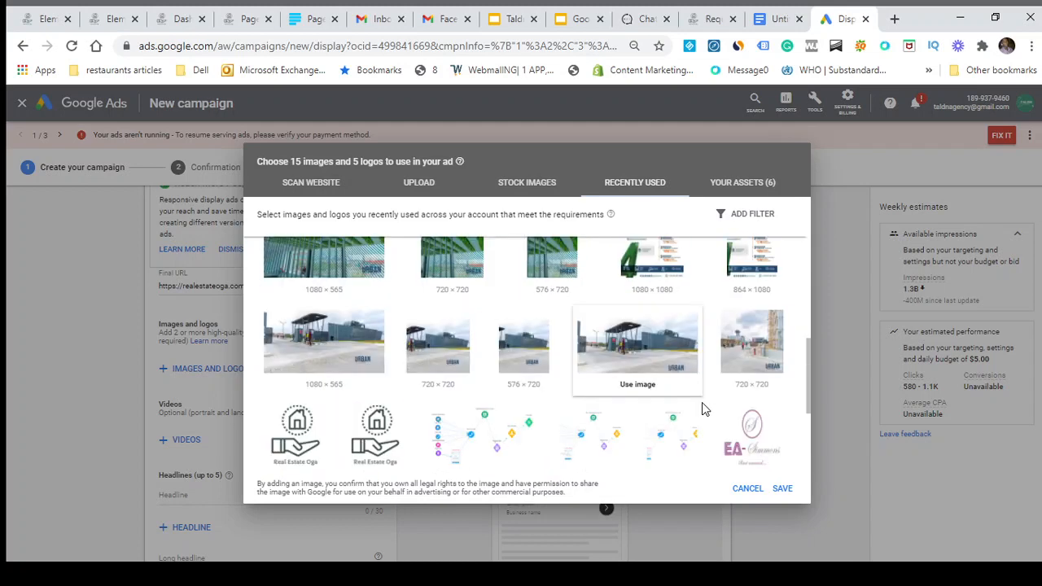
{"action": "left_click", "coordinate": [361, 443]}
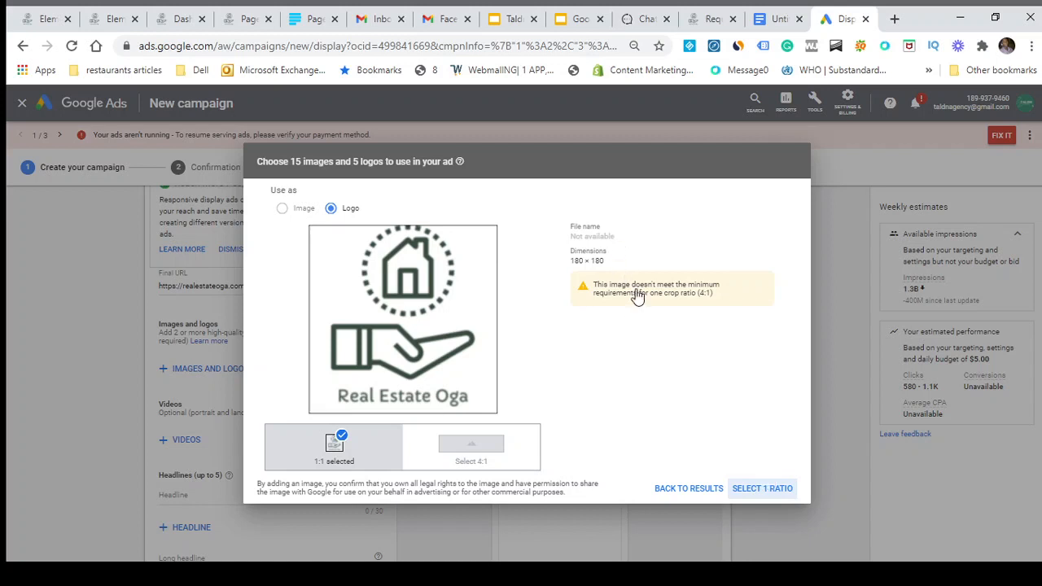
{"action": "left_click", "coordinate": [748, 494]}
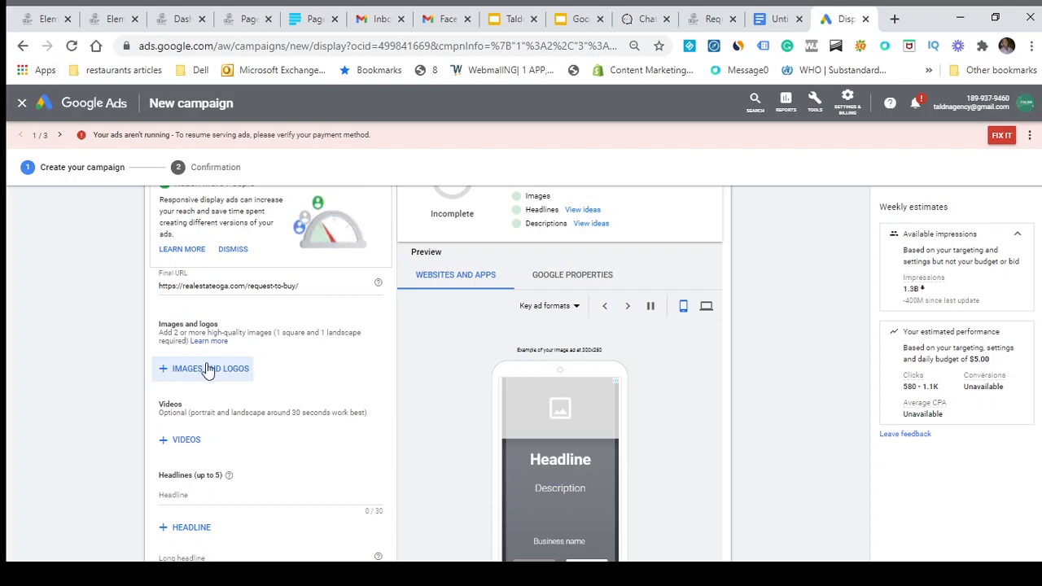
{"action": "scroll", "coordinate": [245, 376], "scroll_direction": "down", "scroll_amount": 1}
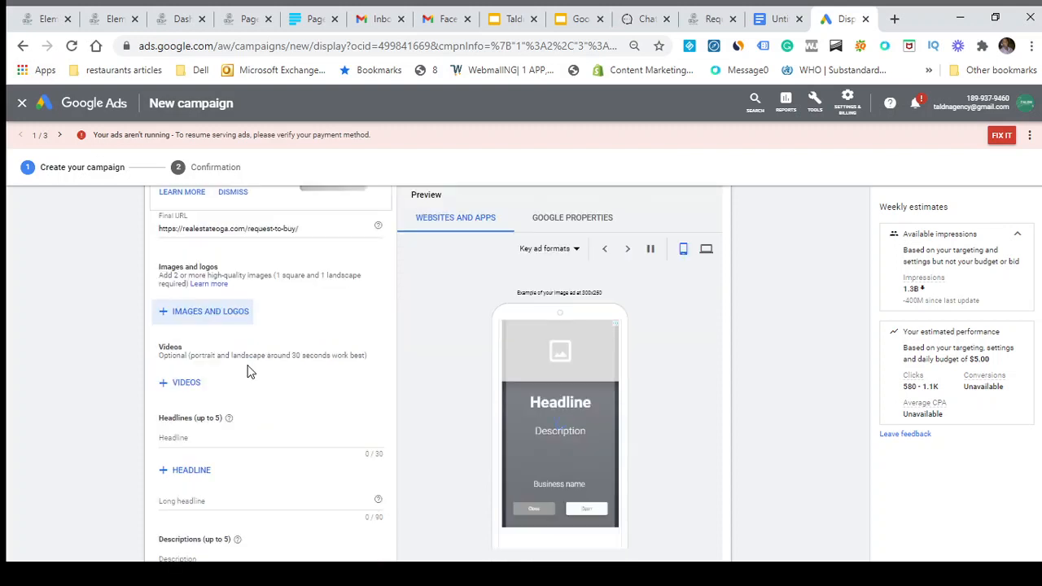
{"action": "scroll", "coordinate": [250, 372], "scroll_direction": "down", "scroll_amount": 1}
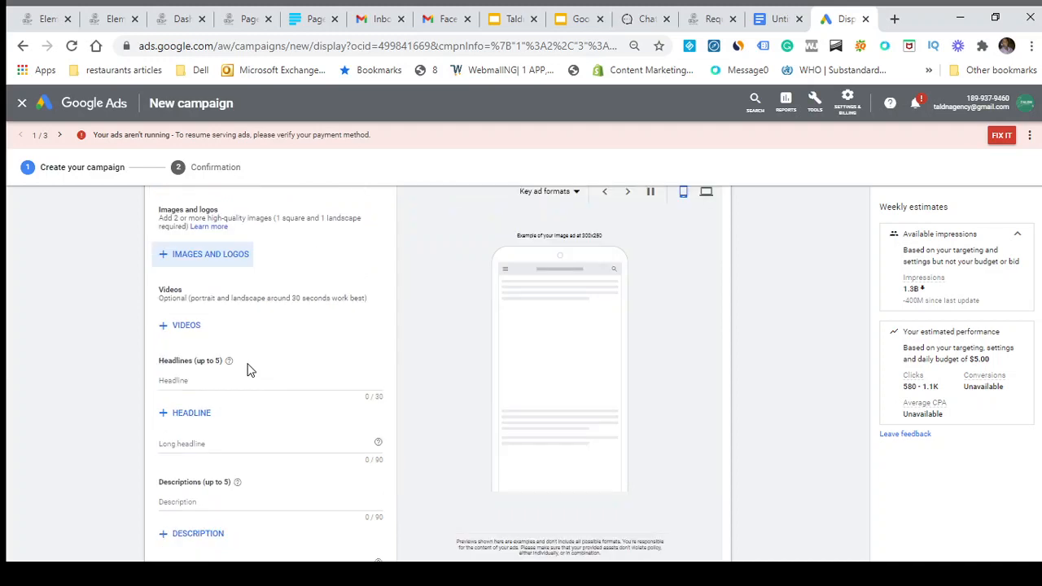
{"action": "scroll", "coordinate": [250, 370], "scroll_direction": "up", "scroll_amount": 3}
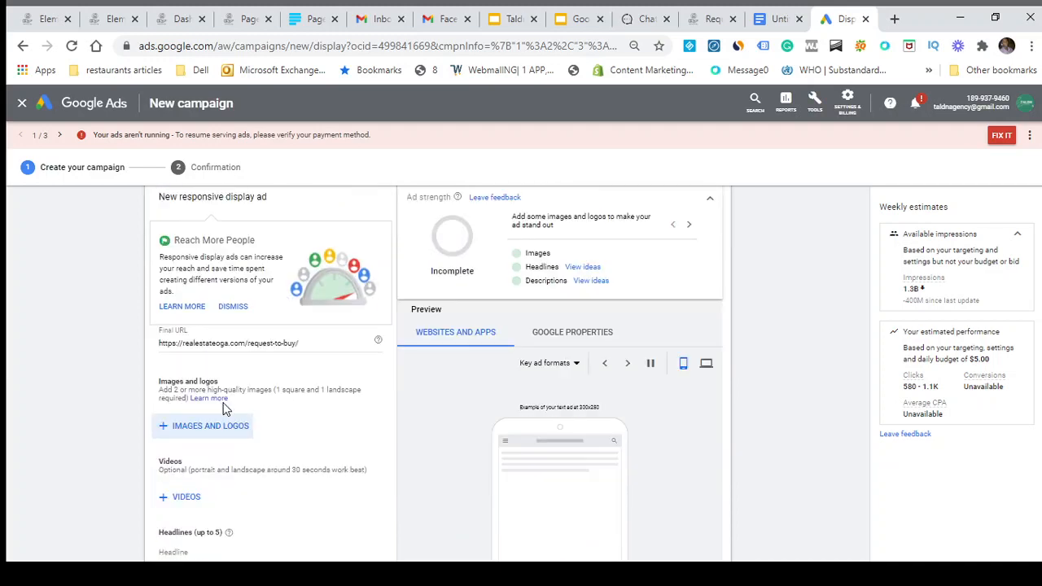
{"action": "scroll", "coordinate": [226, 409], "scroll_direction": "down", "scroll_amount": 1}
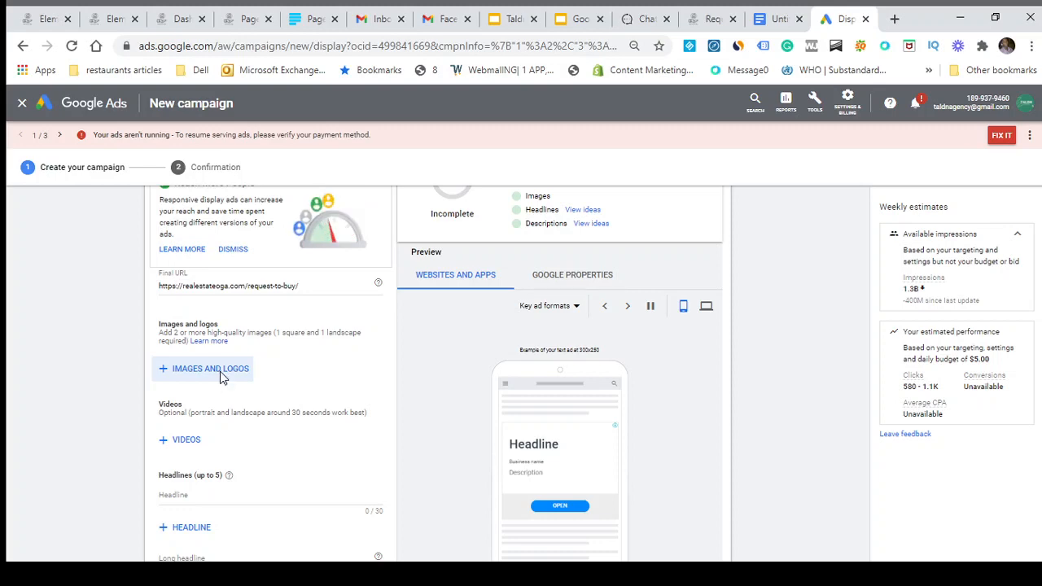
Step: Reopen the image selection and use the recently used 1080 × 565 slanted building photo in 1.91:1 and 1:1, moving the square crop over the URBAN logo
{"action": "left_click", "coordinate": [210, 368]}
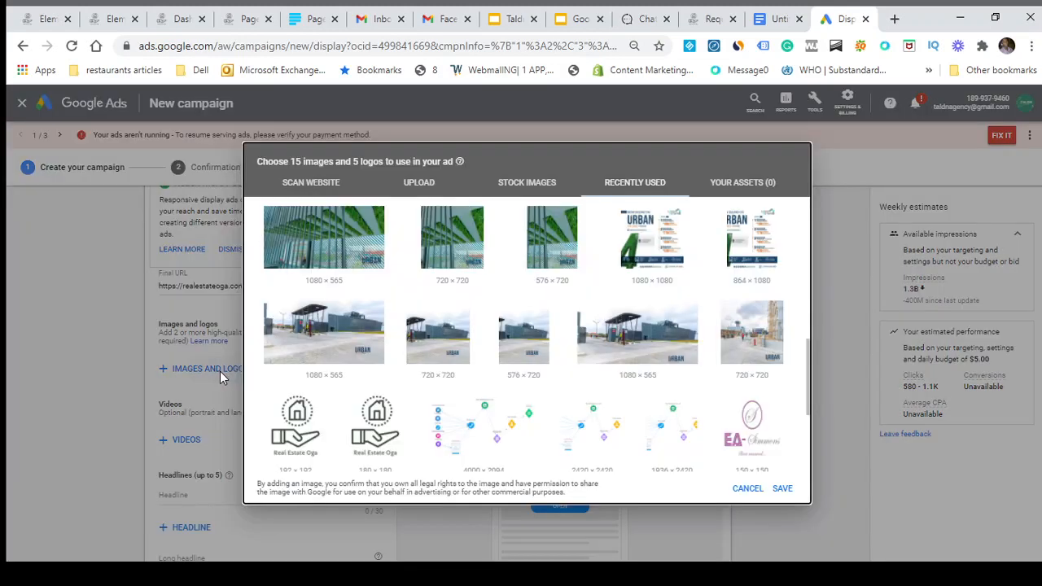
{"action": "scroll", "coordinate": [514, 415], "scroll_direction": "up", "scroll_amount": 3}
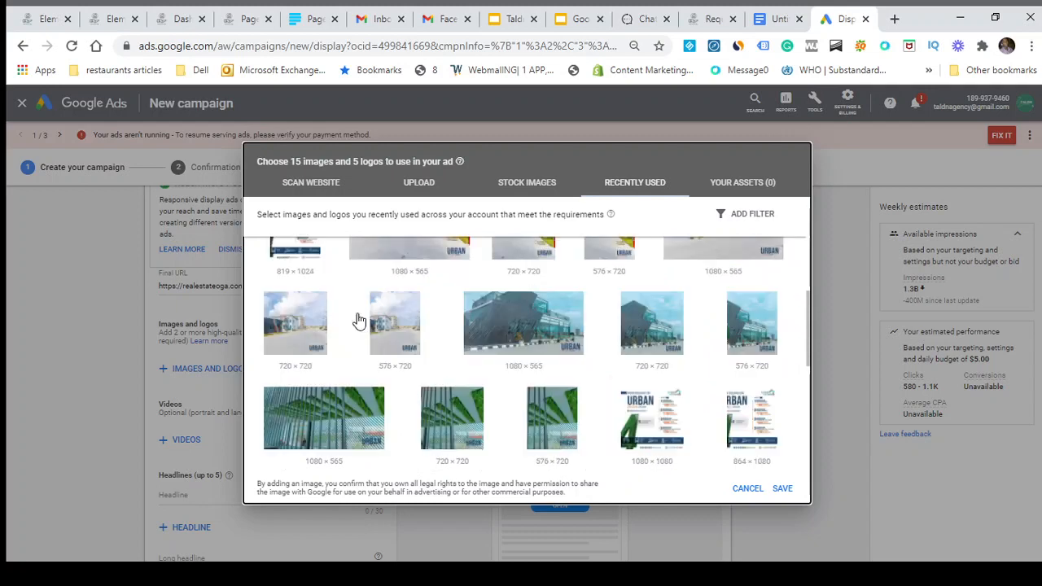
{"action": "scroll", "coordinate": [360, 320], "scroll_direction": "up", "scroll_amount": 2}
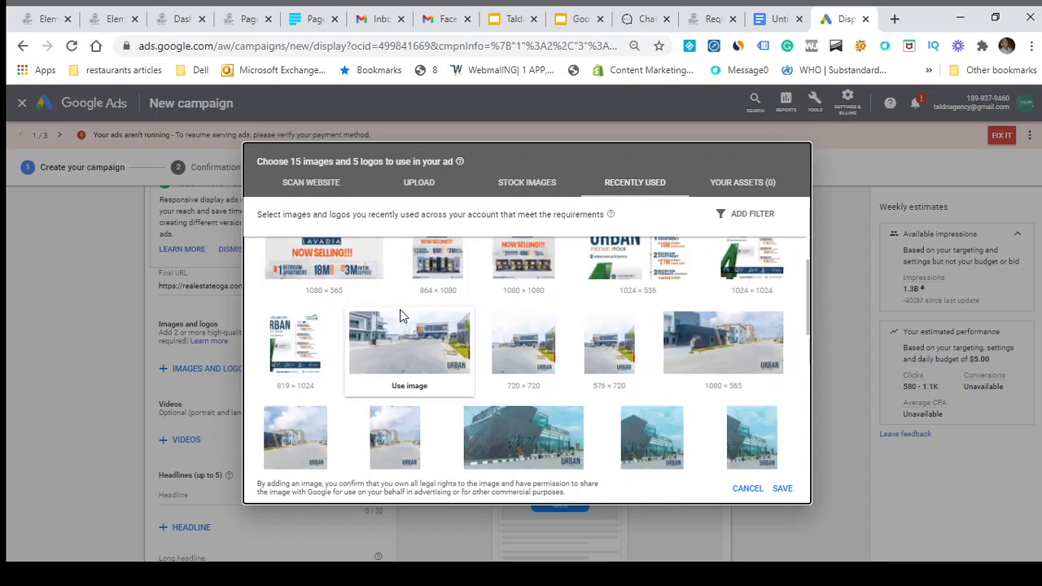
{"action": "scroll", "coordinate": [455, 301], "scroll_direction": "up", "scroll_amount": 3}
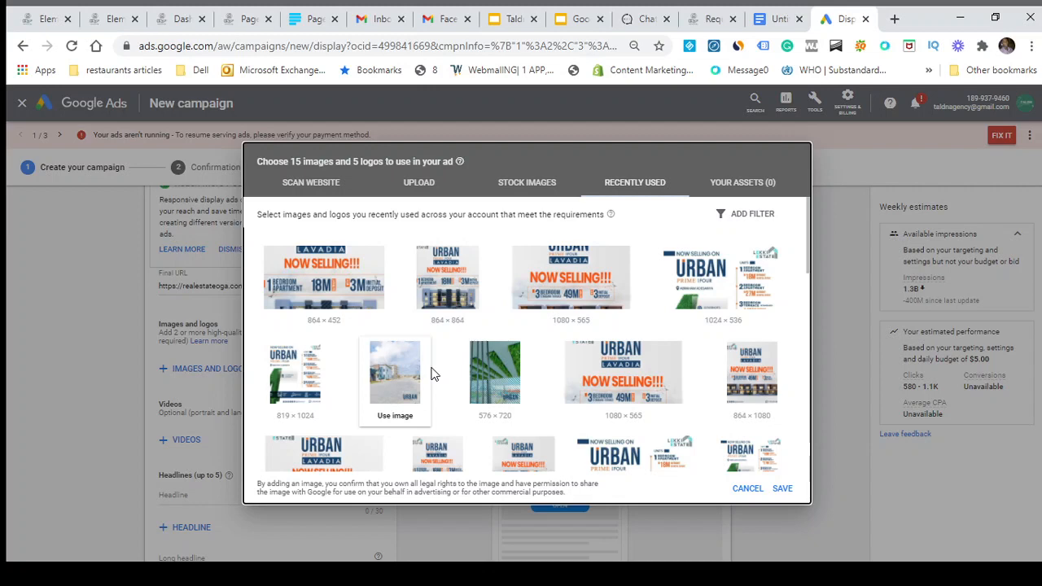
{"action": "scroll", "coordinate": [433, 372], "scroll_direction": "down", "scroll_amount": 5}
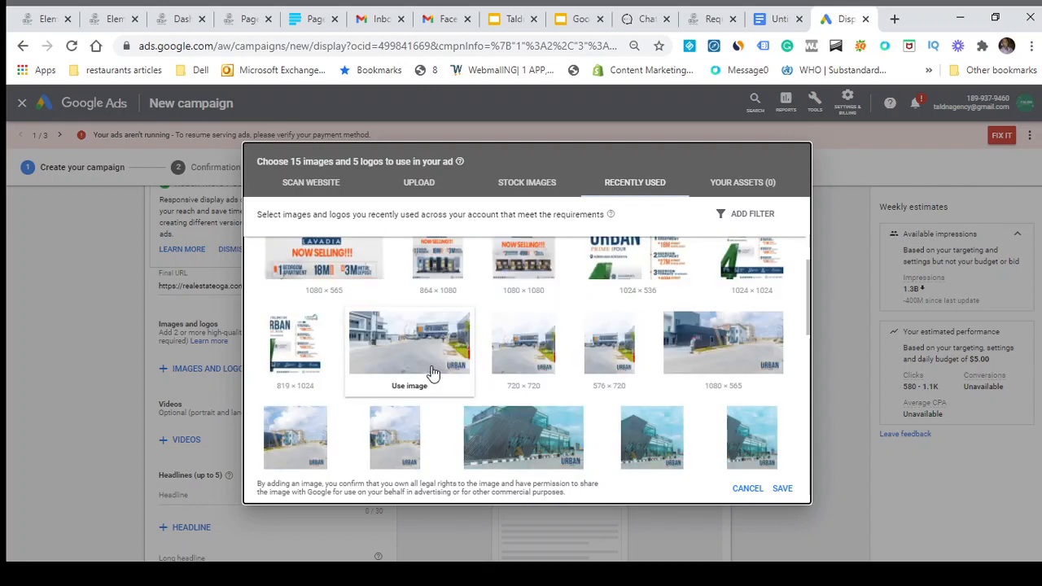
{"action": "scroll", "coordinate": [434, 373], "scroll_direction": "down", "scroll_amount": 1}
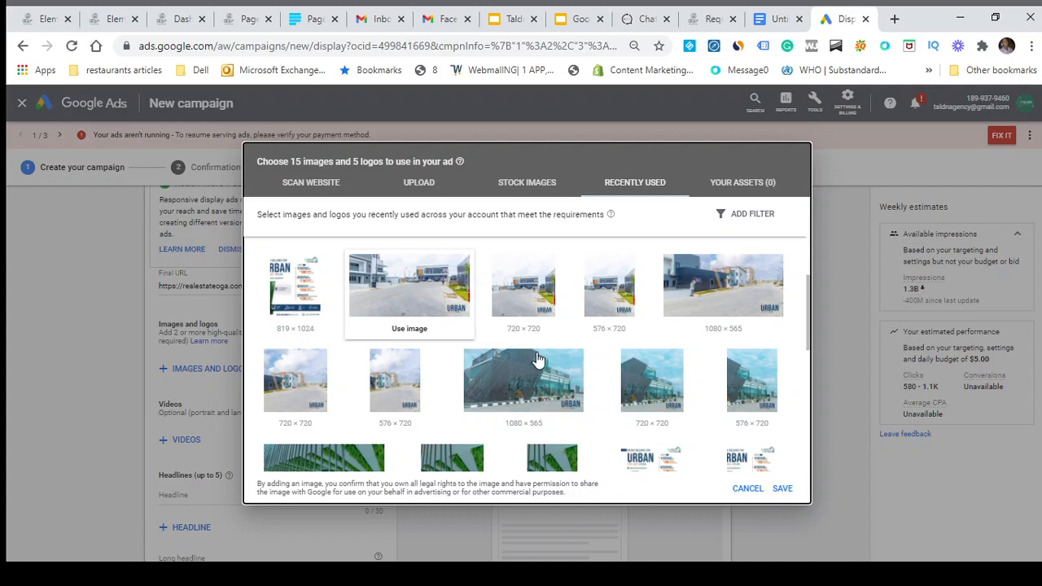
{"action": "left_click", "coordinate": [500, 384]}
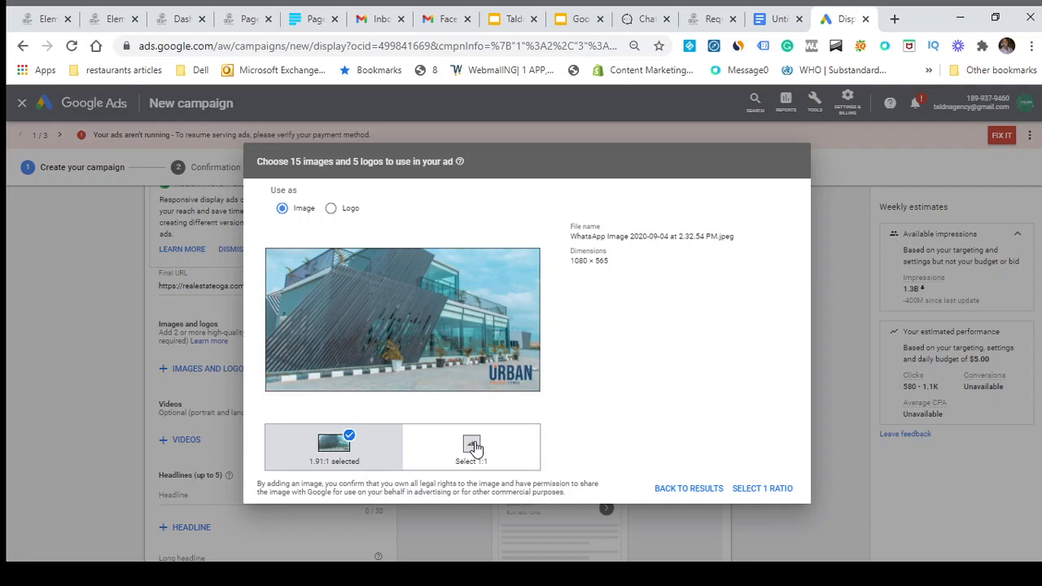
{"action": "left_click", "coordinate": [473, 447]}
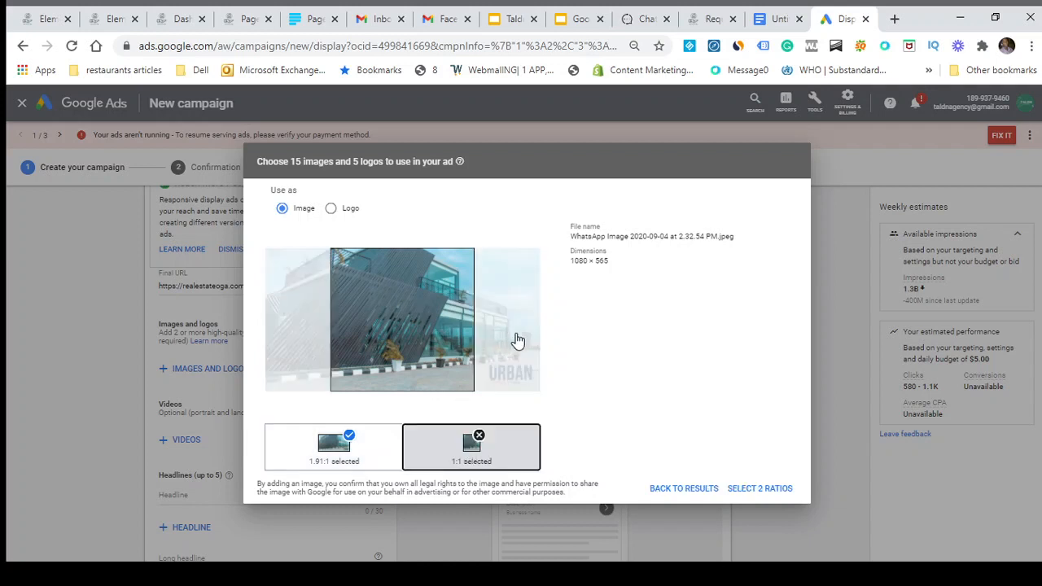
{"action": "left_click_drag", "start_coordinate": [518, 340], "coordinate": [830, 377]}
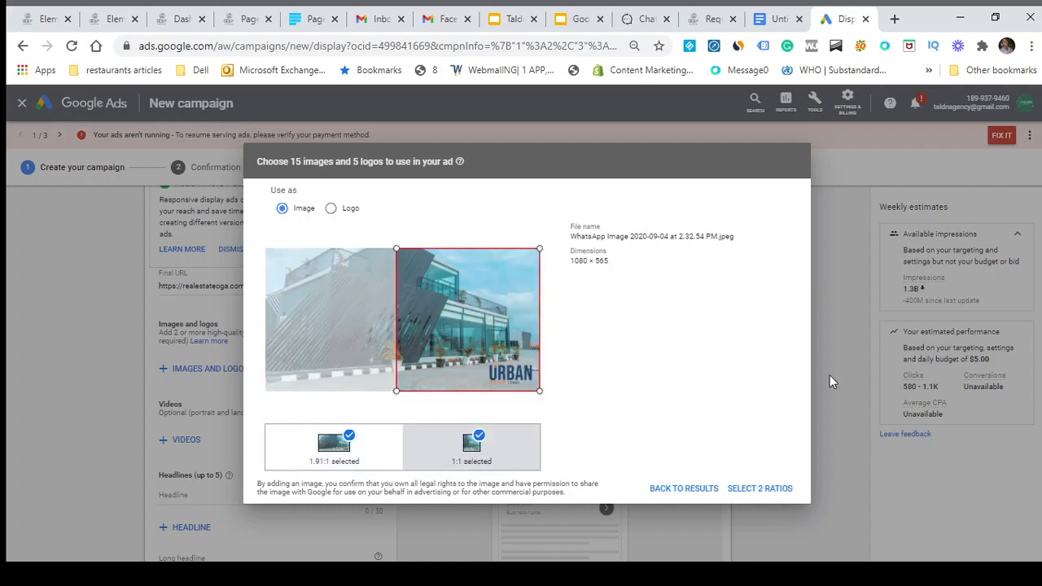
{"action": "left_click", "coordinate": [769, 492]}
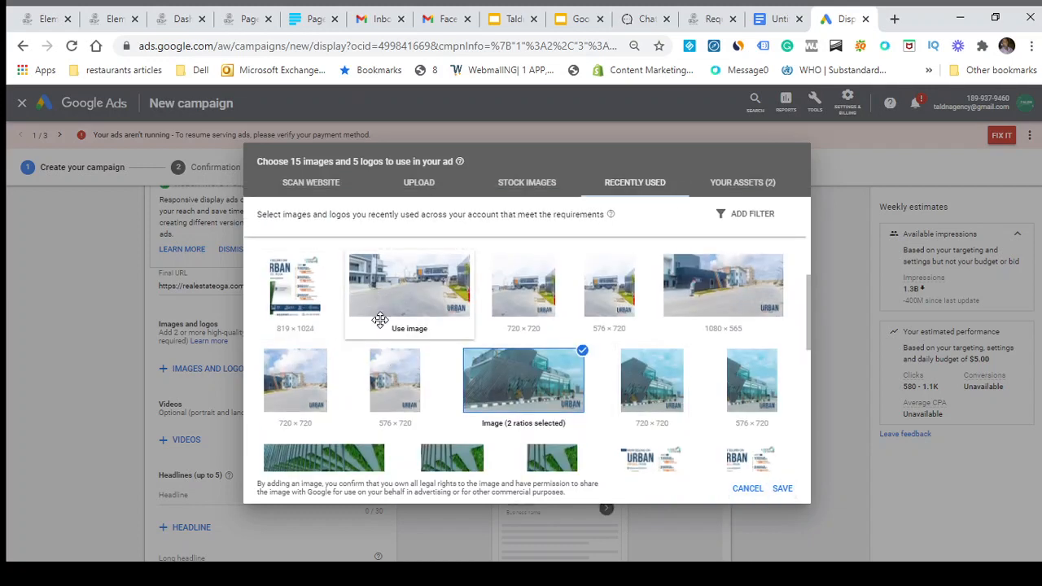
Step: Use the recently used 1080 × 565 street photo with the orange-panelled building in 1.91:1 and 1:1, moving the square crop over the URBAN logo
{"action": "left_click", "coordinate": [382, 326]}
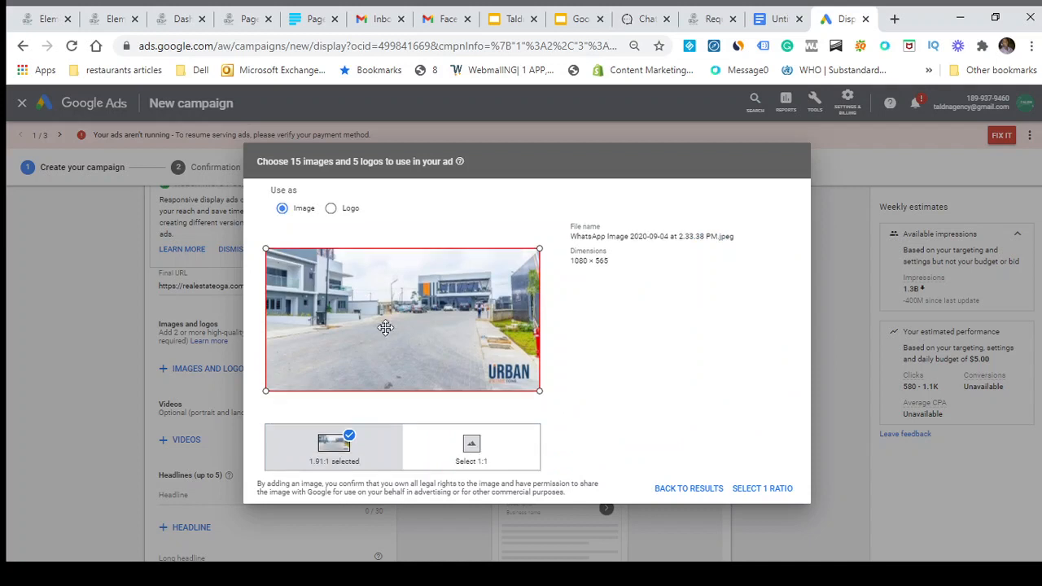
{"action": "left_click", "coordinate": [757, 489]}
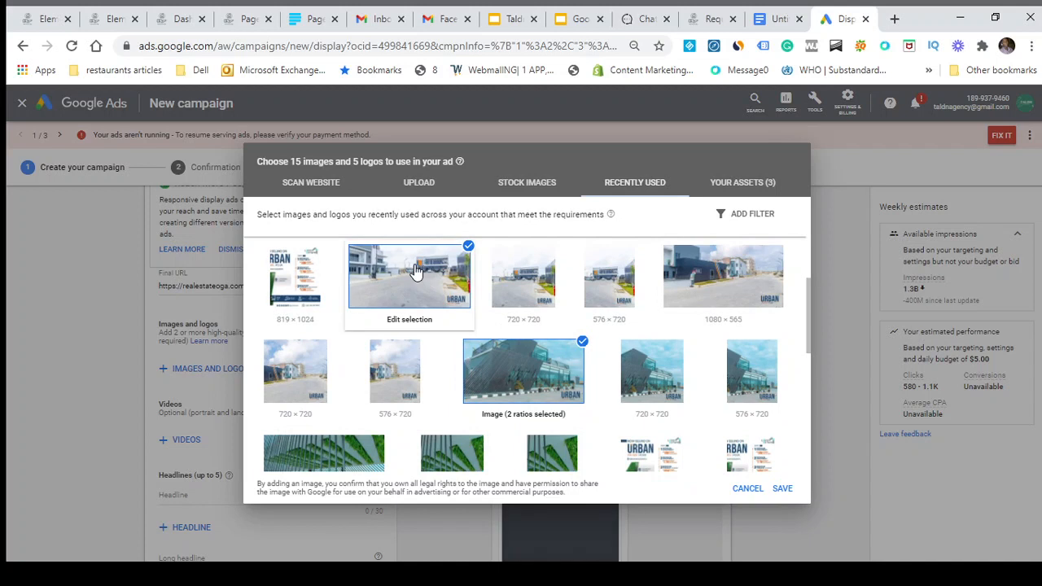
{"action": "left_click", "coordinate": [420, 324]}
{"action": "left_click", "coordinate": [472, 451]}
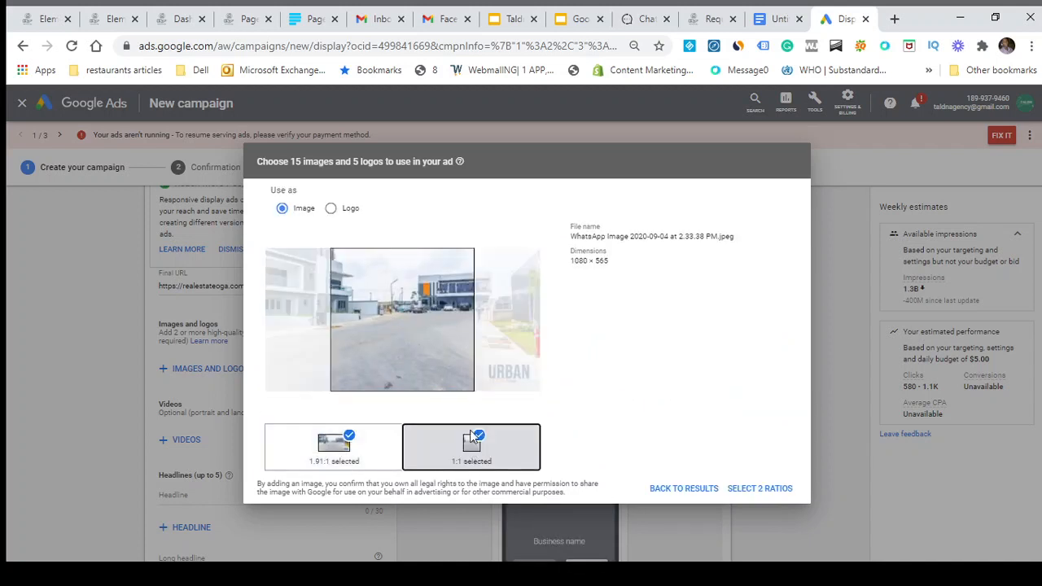
{"action": "left_click_drag", "start_coordinate": [522, 370], "coordinate": [602, 374]}
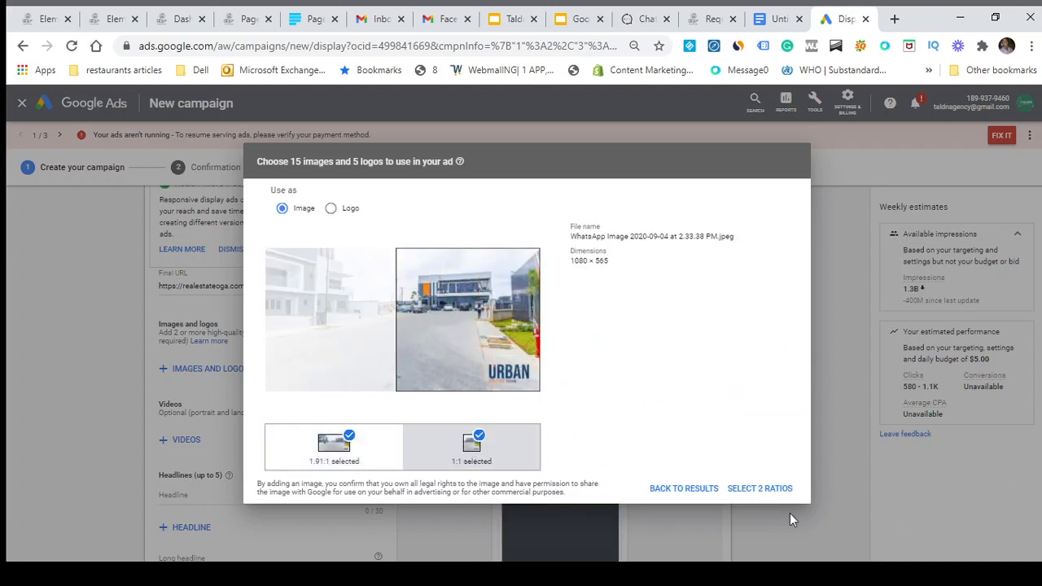
{"action": "left_click", "coordinate": [766, 497]}
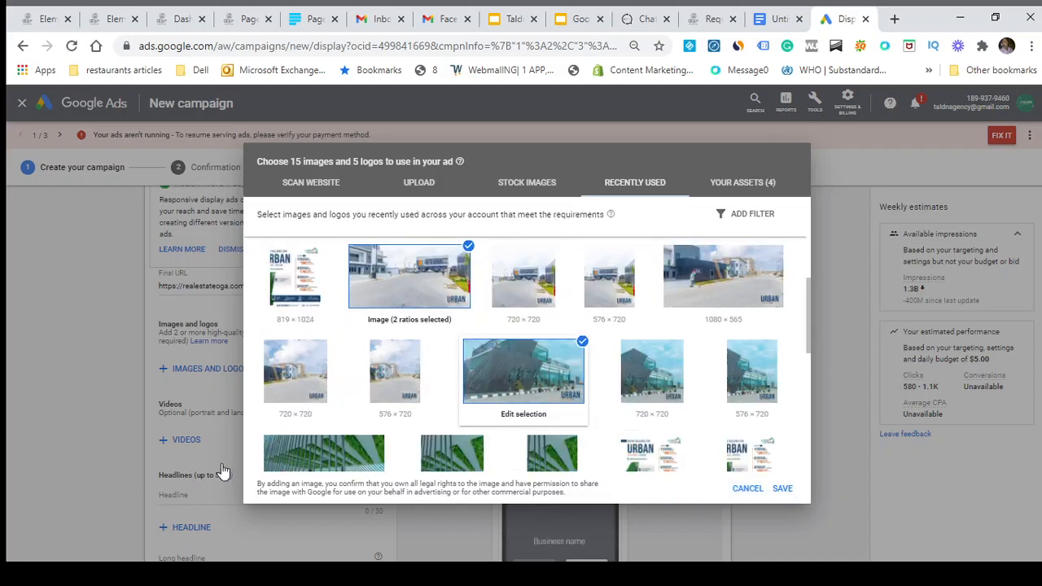
Step: Add the recently used 1080 × 565 green slatted-facade photo in 1.91:1 and 1:1, with its square crop over the URBAN logo, and save the image selection
{"action": "scroll", "coordinate": [579, 439], "scroll_direction": "down", "scroll_amount": 1}
{"action": "left_click", "coordinate": [311, 418]}
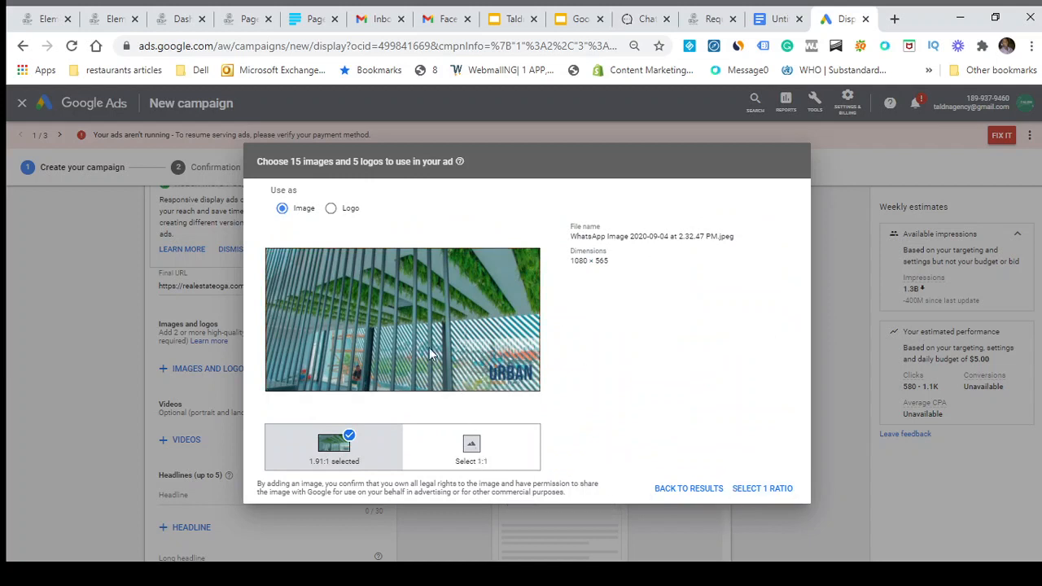
{"action": "left_click", "coordinate": [475, 446]}
{"action": "left_click_drag", "start_coordinate": [453, 384], "coordinate": [522, 391]}
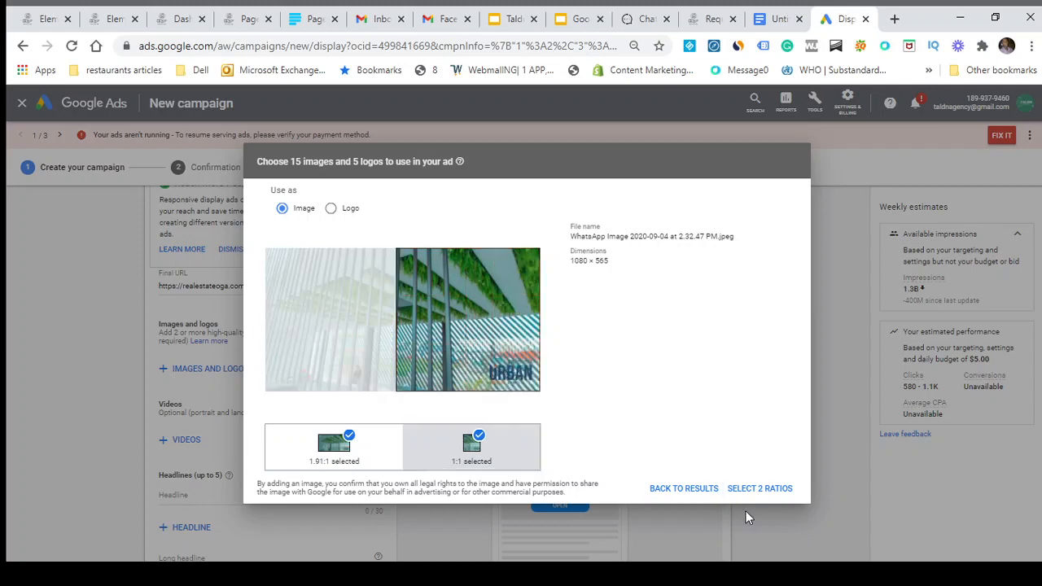
{"action": "left_click", "coordinate": [782, 489]}
{"action": "left_click", "coordinate": [781, 490]}
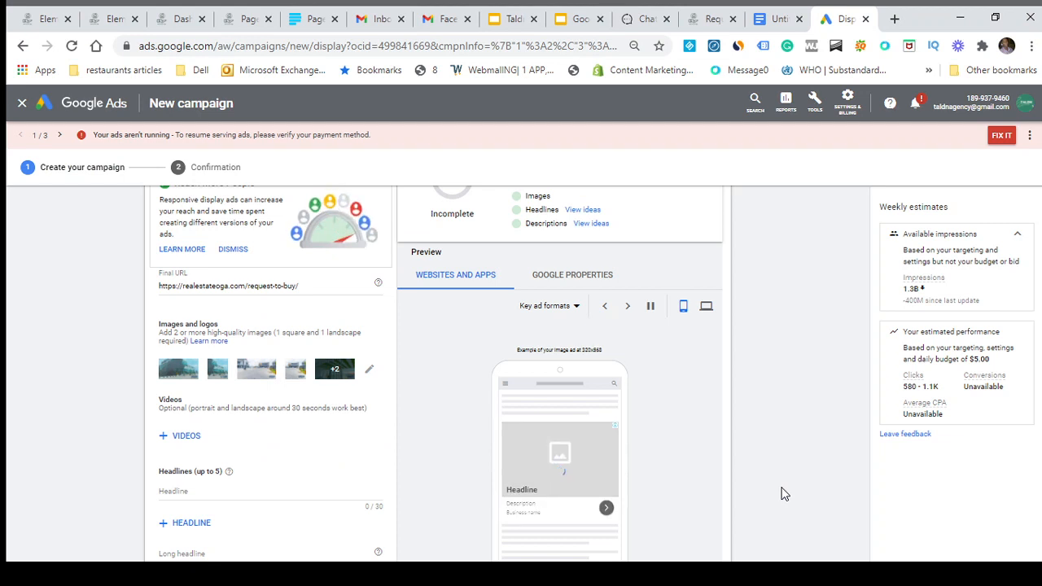
Step: Reopen the image selection, choose the recently used 192 × 192 Real Estate Oga picture as a 1:1 logo, and save the selection
{"action": "left_click", "coordinate": [370, 374]}
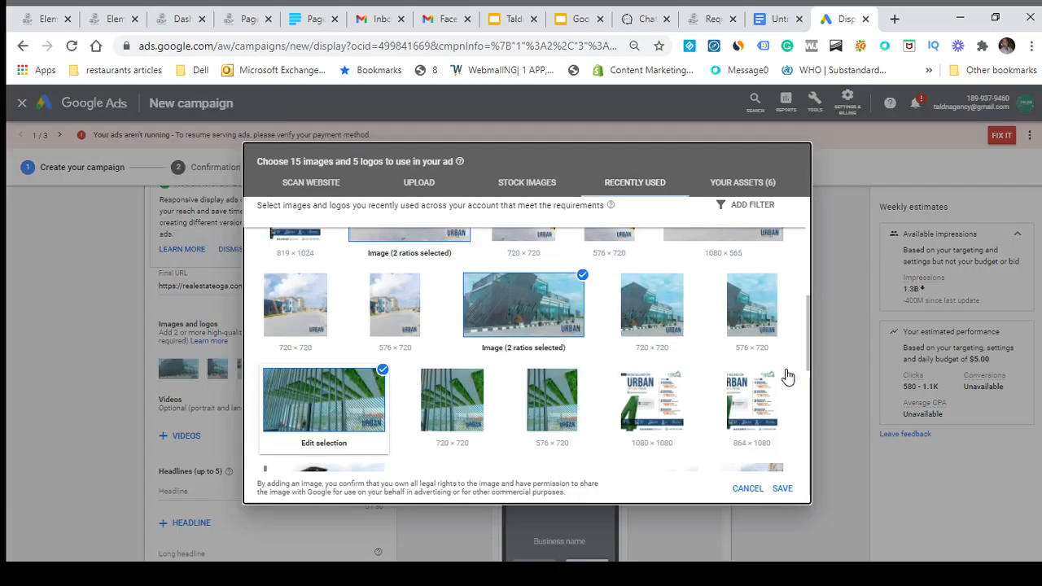
{"action": "scroll", "coordinate": [787, 376], "scroll_direction": "down", "scroll_amount": 1}
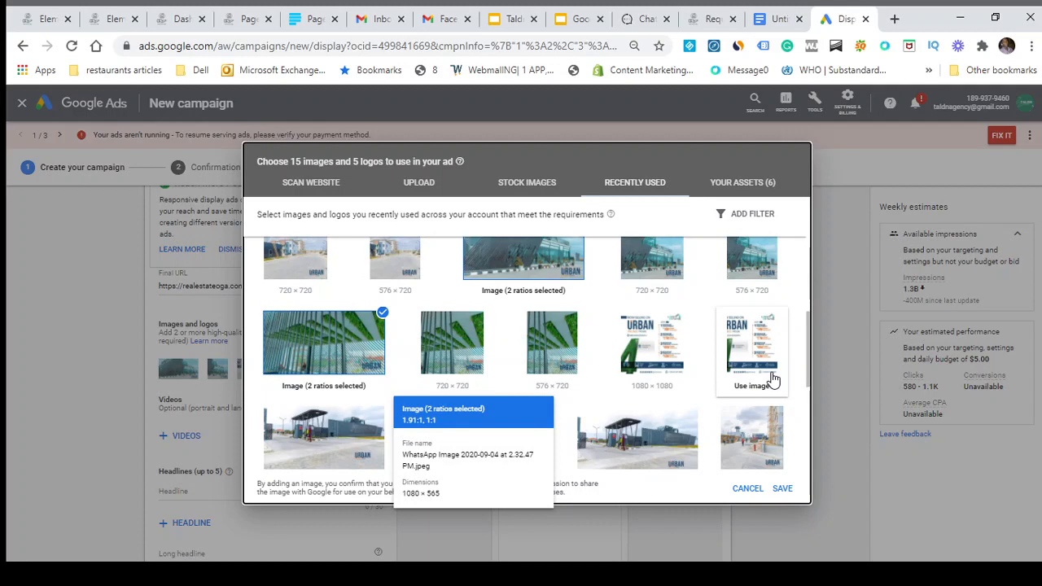
{"action": "scroll", "coordinate": [773, 380], "scroll_direction": "down", "scroll_amount": 2}
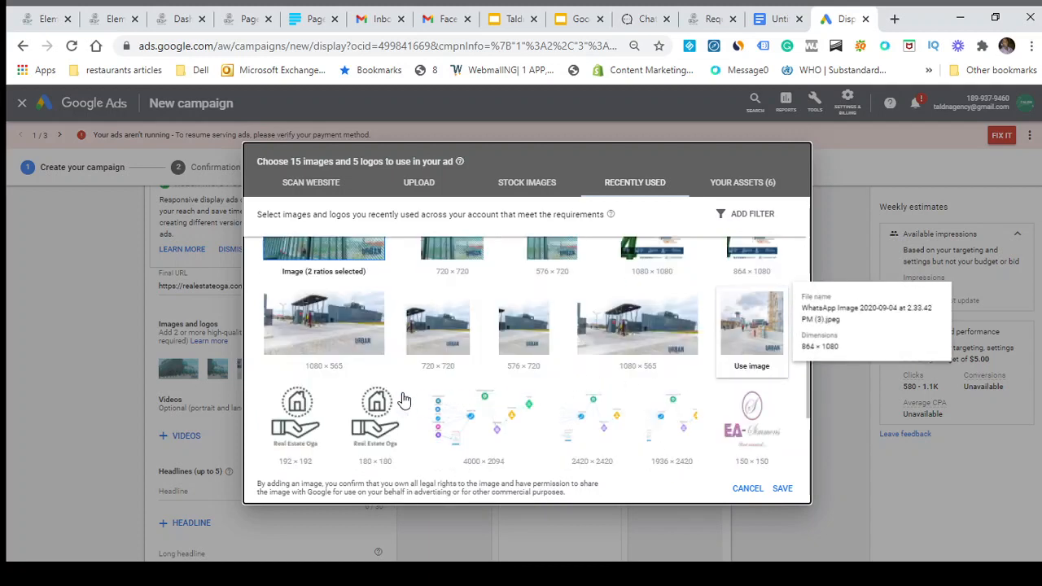
{"action": "scroll", "coordinate": [375, 399], "scroll_direction": "down", "scroll_amount": 3}
{"action": "scroll", "coordinate": [329, 390], "scroll_direction": "up", "scroll_amount": 1}
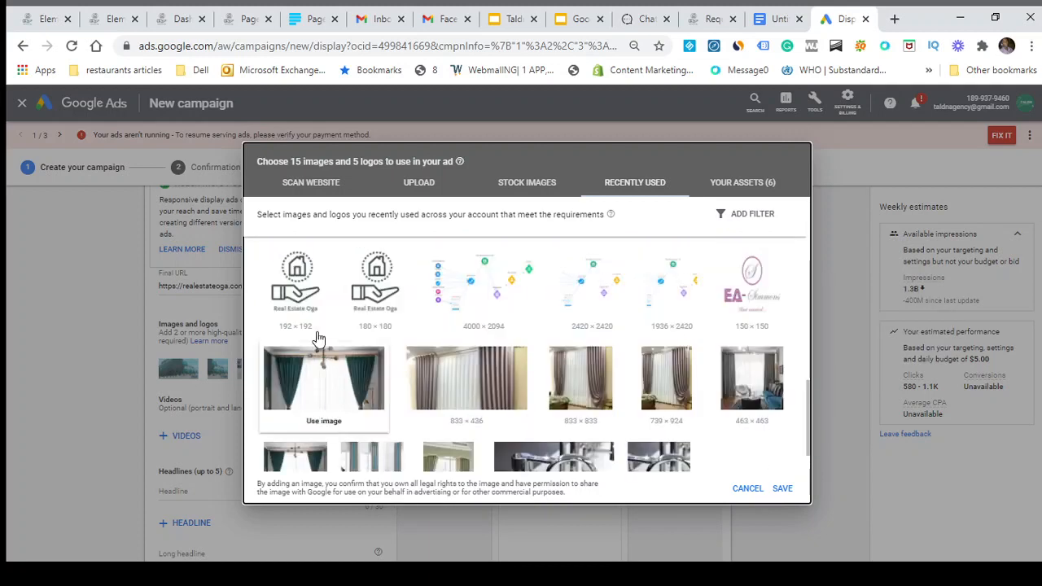
{"action": "left_click", "coordinate": [308, 306]}
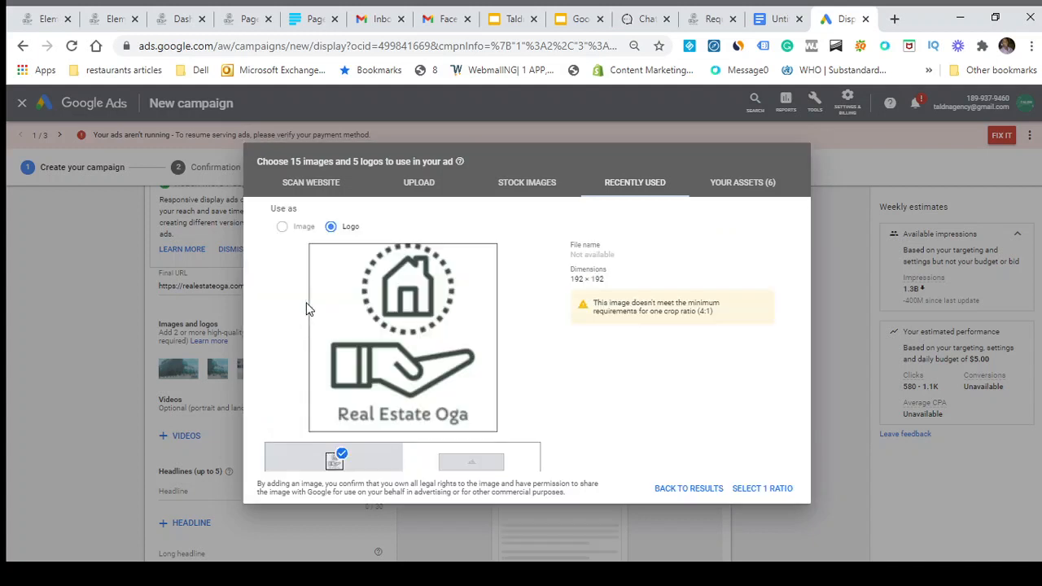
{"action": "scroll", "coordinate": [308, 308], "scroll_direction": "down", "scroll_amount": 1}
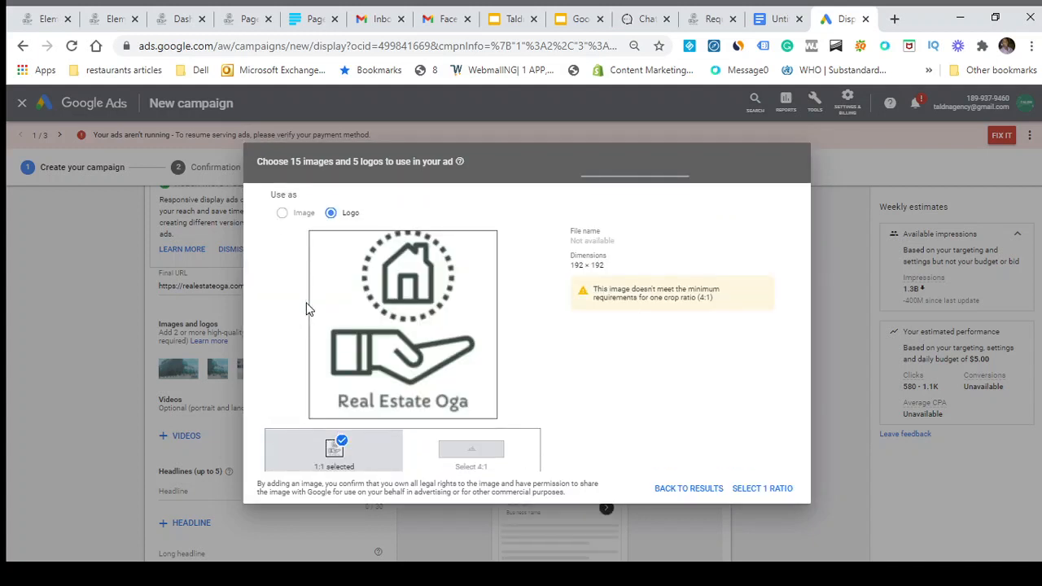
{"action": "scroll", "coordinate": [308, 308], "scroll_direction": "down", "scroll_amount": 1}
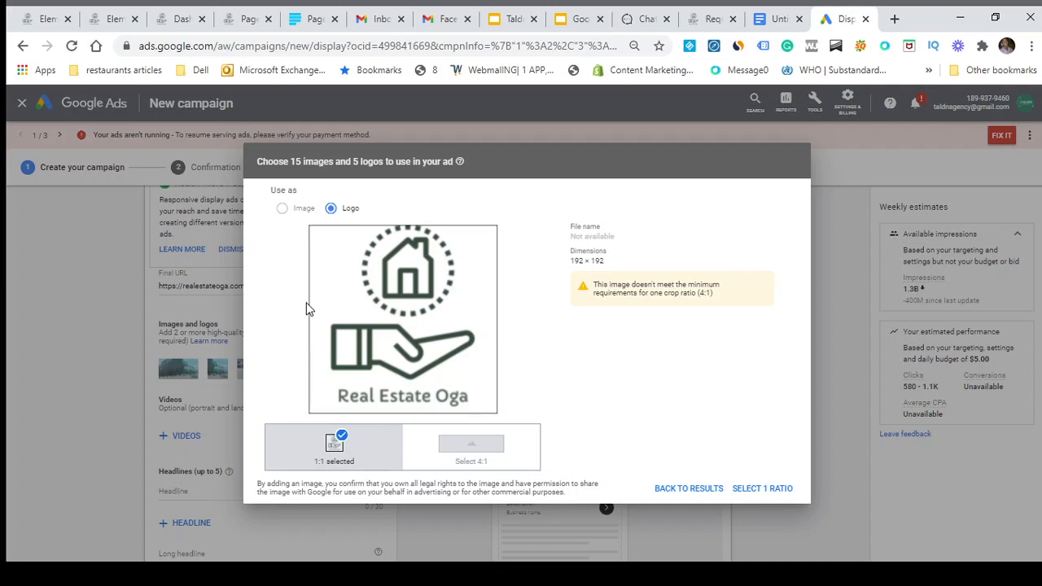
{"action": "left_click", "coordinate": [747, 491]}
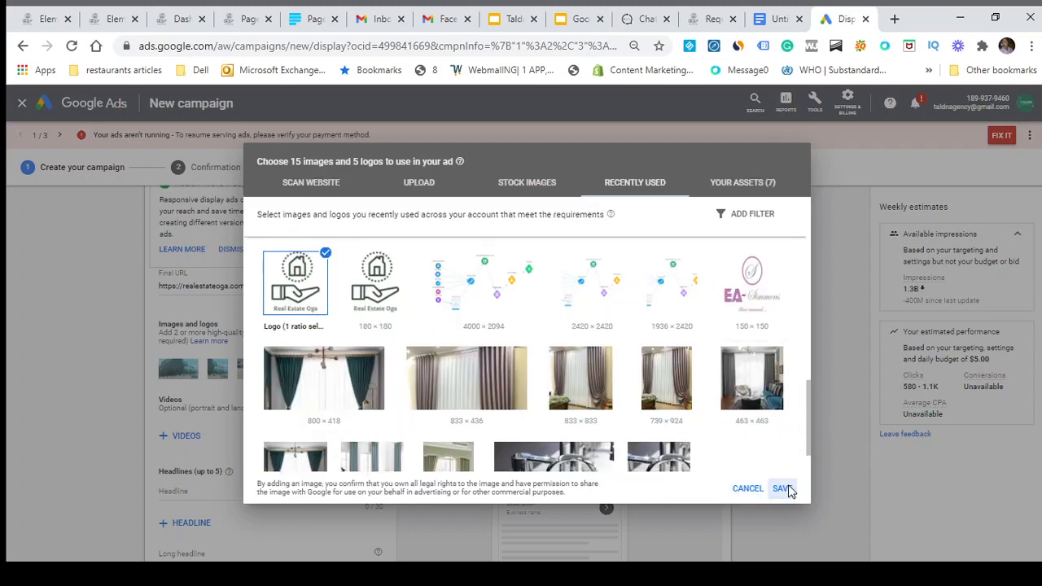
{"action": "left_click", "coordinate": [782, 488]}
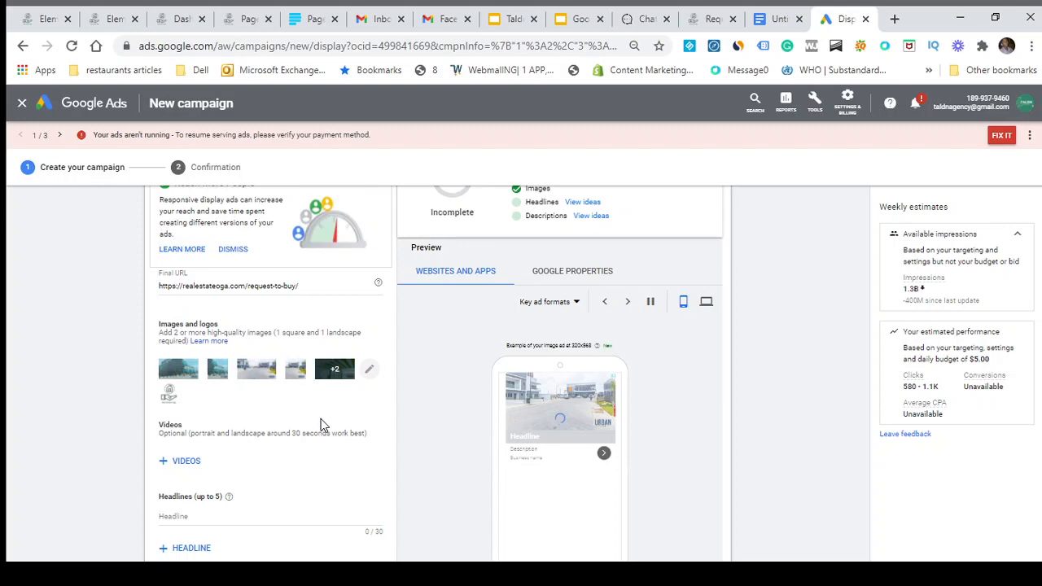
Step: Add four more headline fields to the ad for a total of five and place the cursor in the first
{"action": "scroll", "coordinate": [318, 424], "scroll_direction": "down", "scroll_amount": 1}
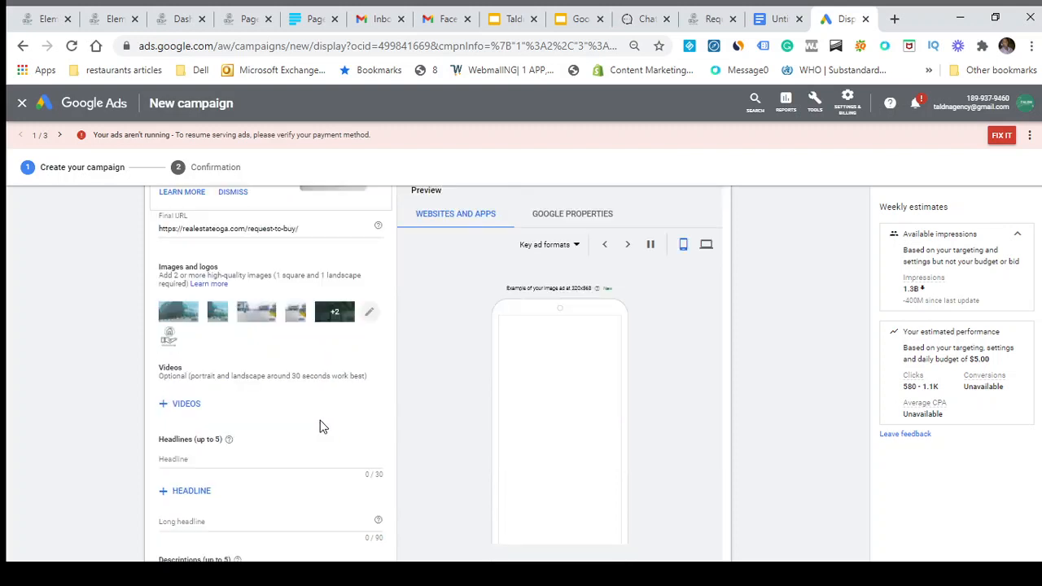
{"action": "scroll", "coordinate": [330, 417], "scroll_direction": "down", "scroll_amount": 2}
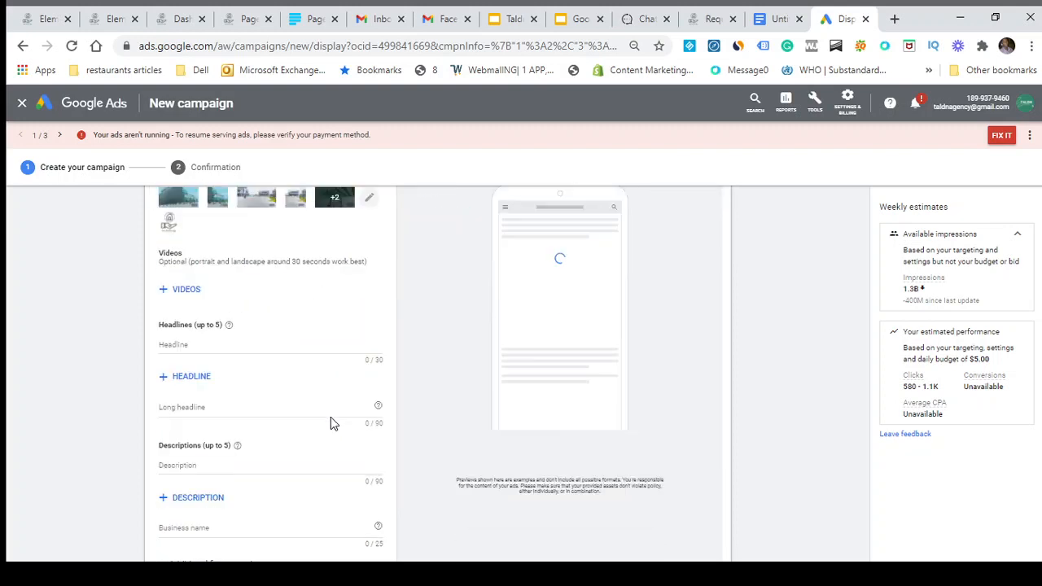
{"action": "left_click", "coordinate": [205, 379]}
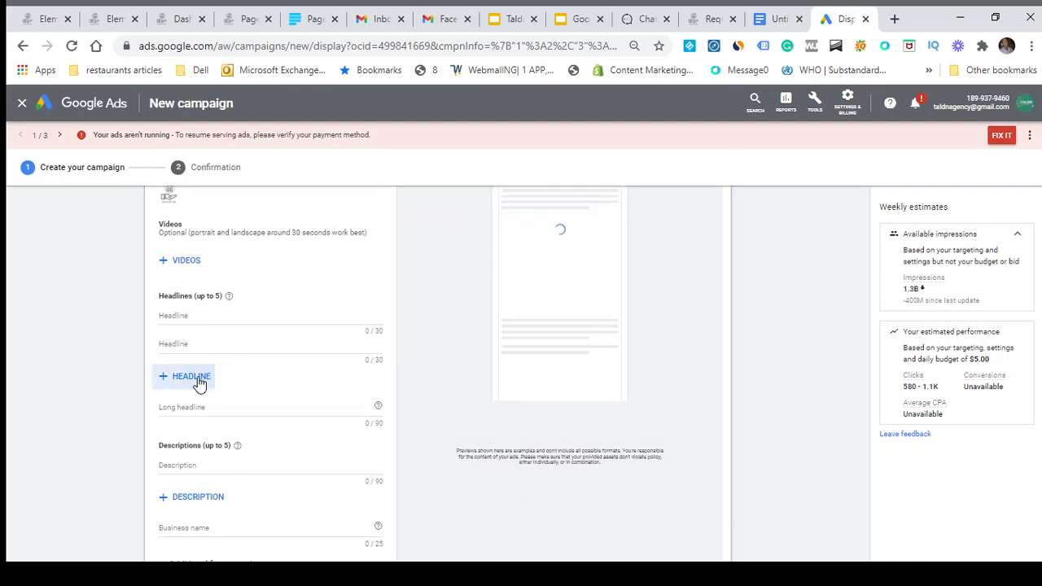
{"action": "left_click", "coordinate": [202, 381]}
{"action": "left_click", "coordinate": [200, 383]}
{"action": "left_click", "coordinate": [199, 382]}
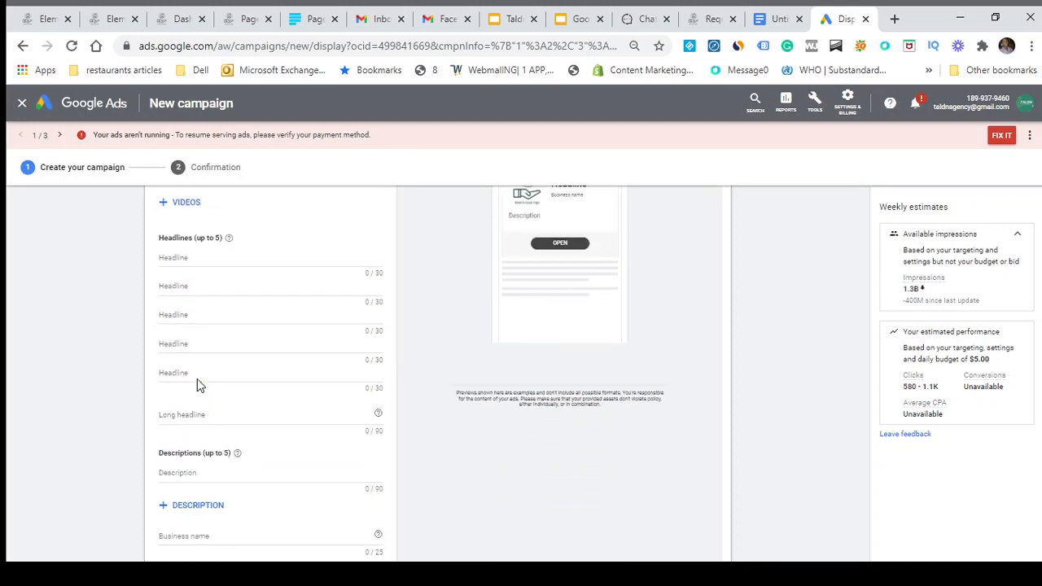
{"action": "left_click", "coordinate": [190, 258]}
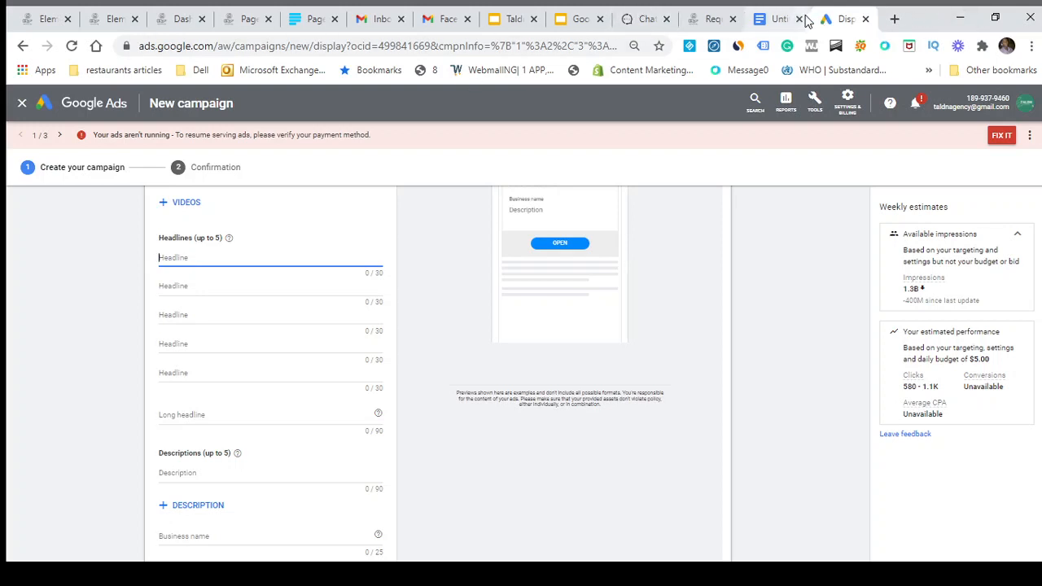
Step: Switch to the untitled Google Docs document, compare its ad copy with the request-to-buy page, and copy "Get a 2 Bedroom Terrace for N27M Upfront"
{"action": "left_click", "coordinate": [768, 22]}
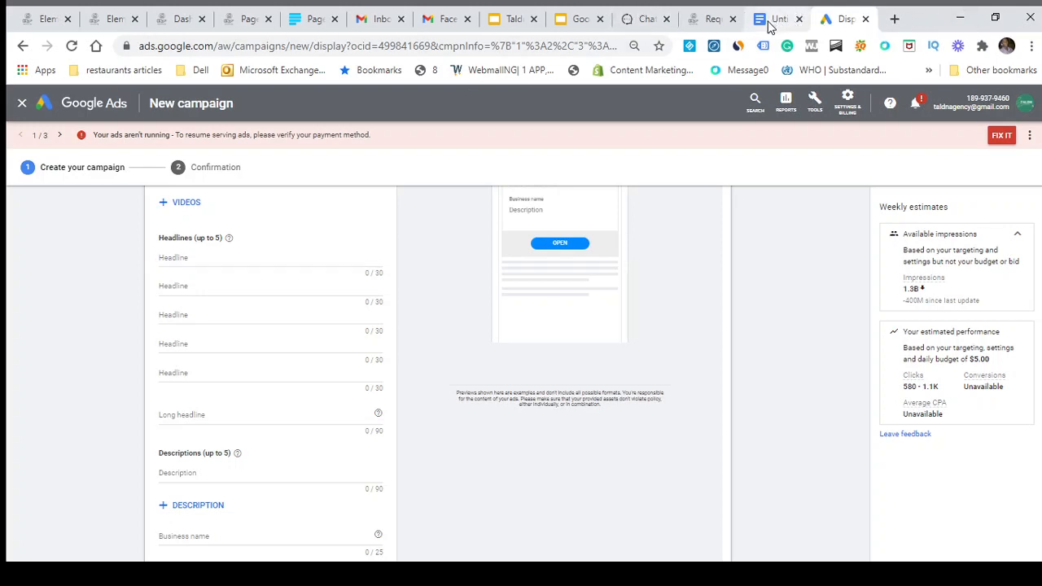
{"action": "left_click", "coordinate": [769, 22]}
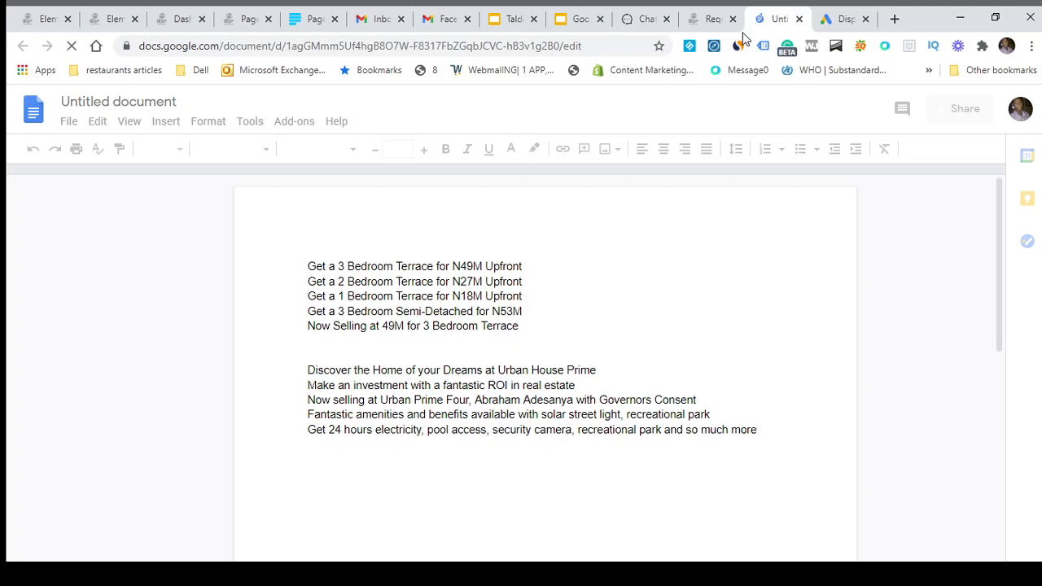
{"action": "left_click", "coordinate": [830, 31]}
{"action": "left_click", "coordinate": [774, 20]}
{"action": "left_click", "coordinate": [528, 271], "text": "shift"}
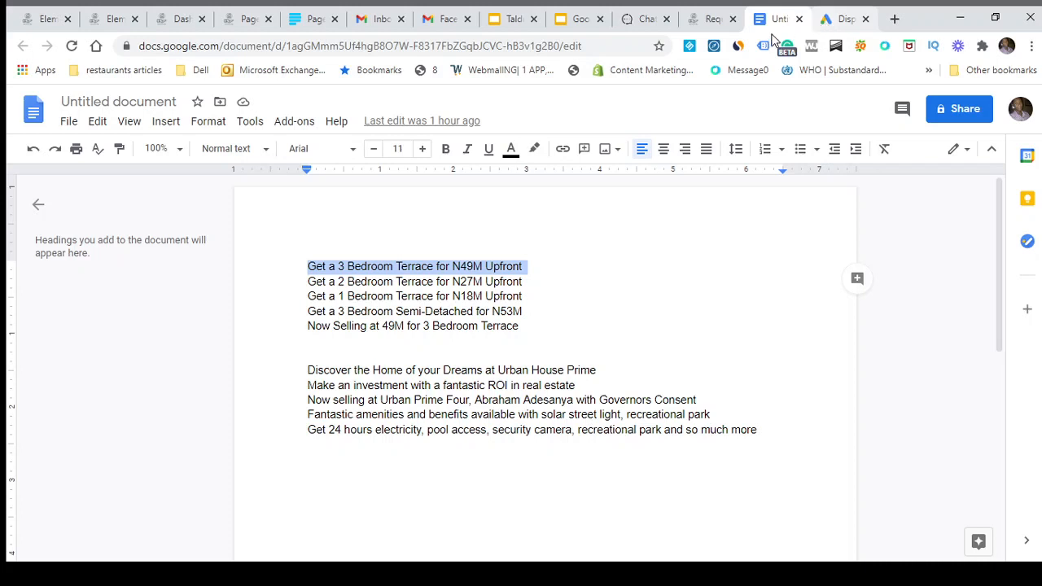
{"action": "left_click", "coordinate": [705, 18]}
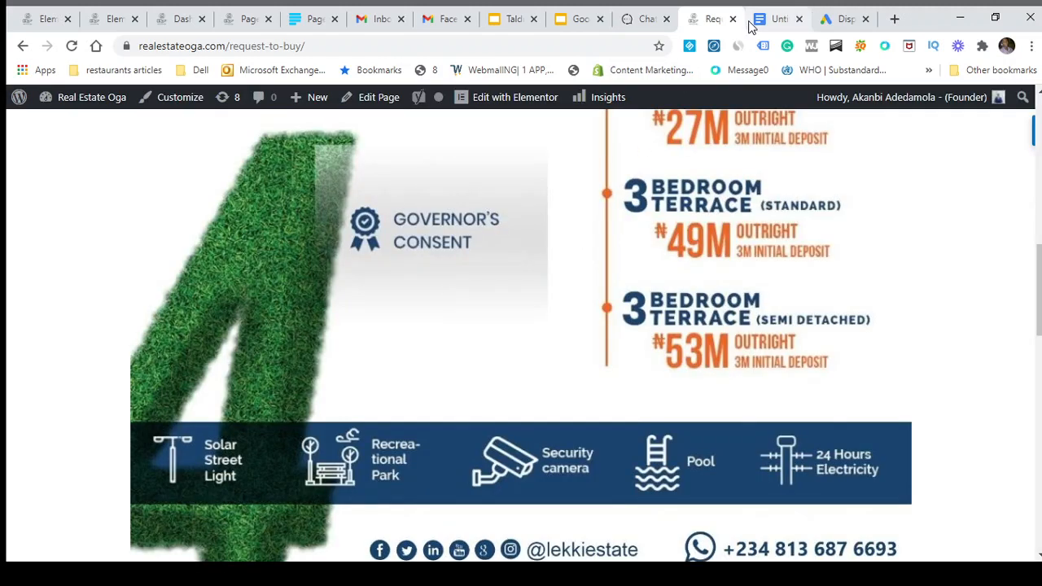
{"action": "left_click", "coordinate": [752, 23]}
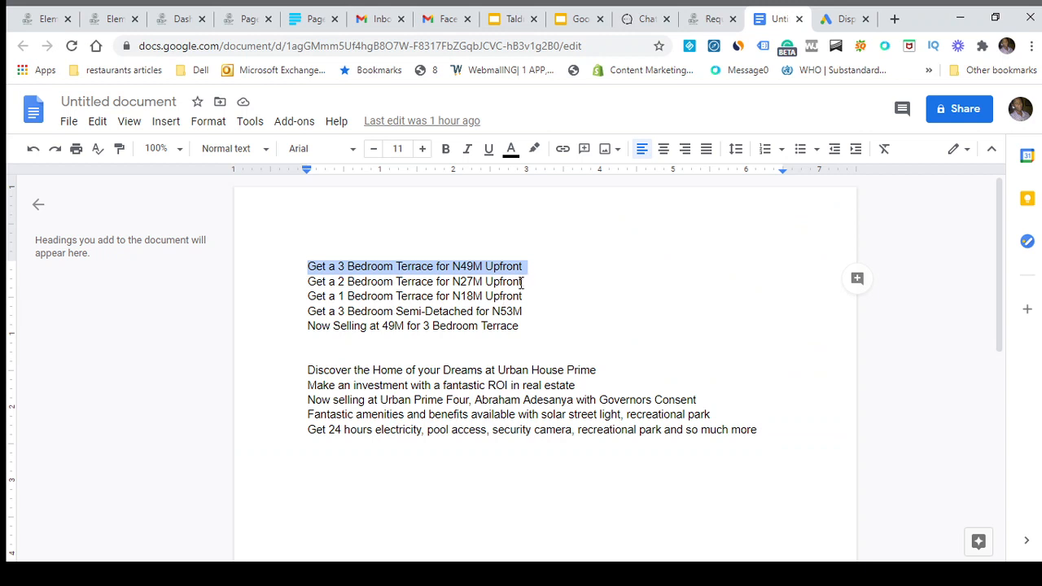
{"action": "left_click_drag", "start_coordinate": [522, 281], "coordinate": [297, 281]}
{"action": "key", "text": "ctrl+c"}
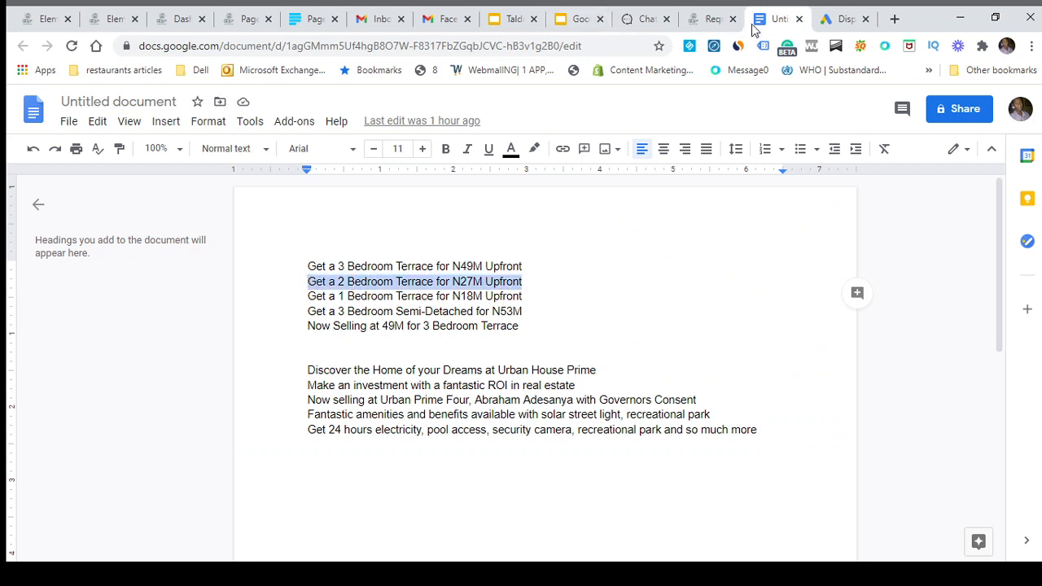
Step: Back in Google Ads, paste the copied line as the first headline and remove "Upfront" and "for" to shorten it
{"action": "left_click", "coordinate": [824, 22]}
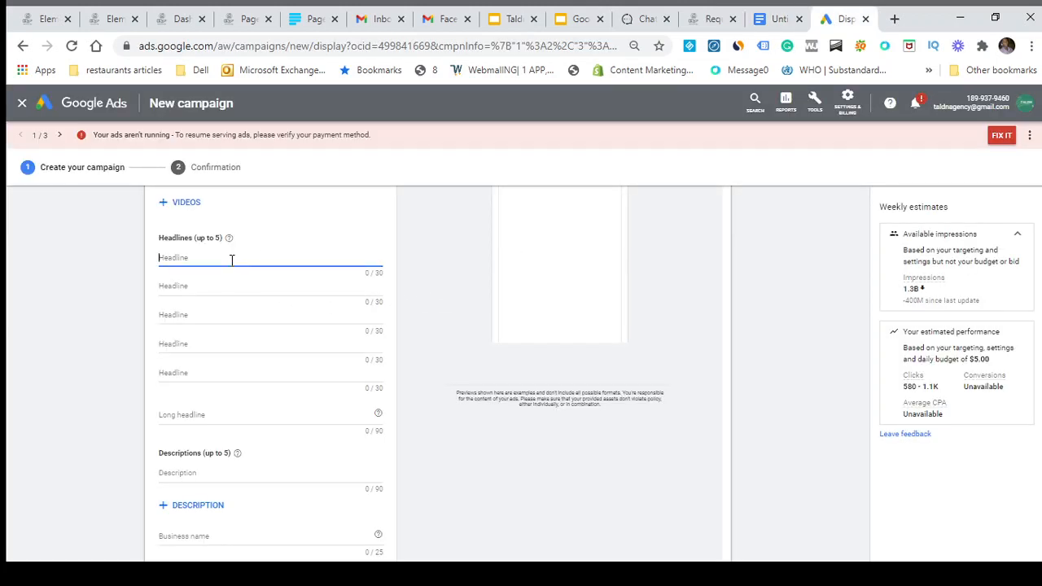
{"action": "key", "text": "ctrl+v"}
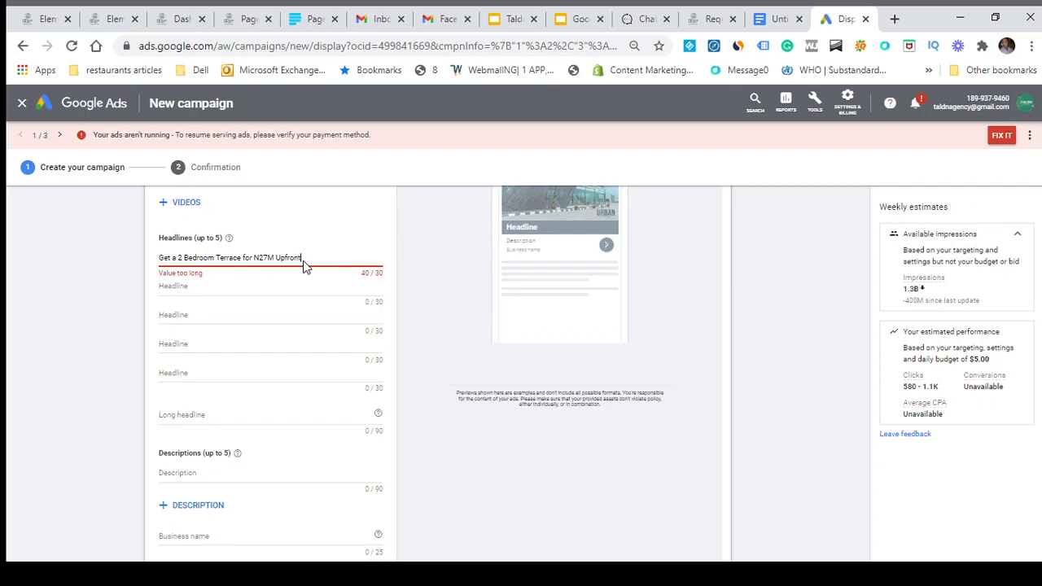
{"action": "left_click_drag", "start_coordinate": [303, 267], "coordinate": [265, 253]}
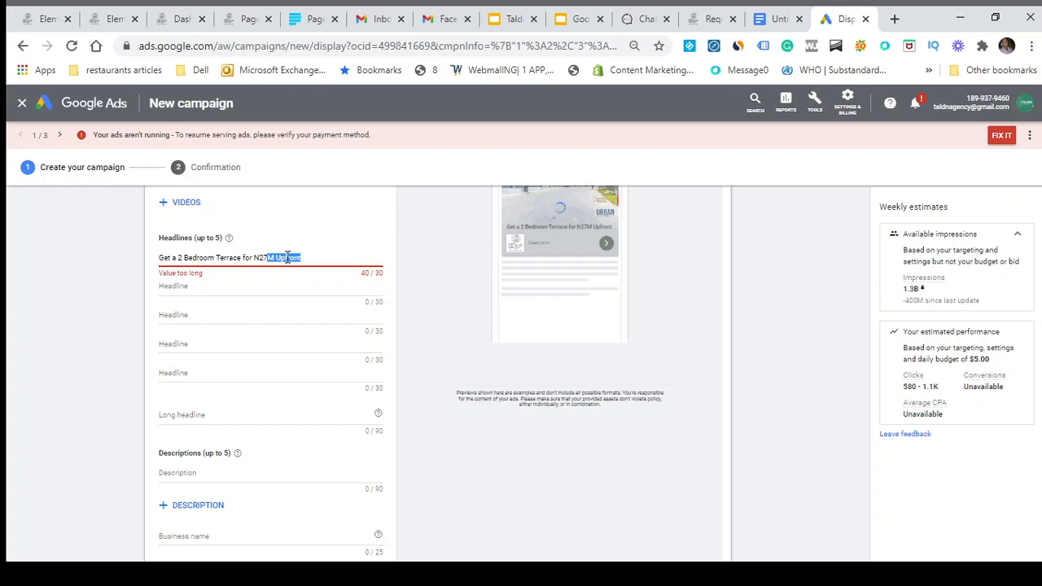
{"action": "left_click", "coordinate": [286, 257]}
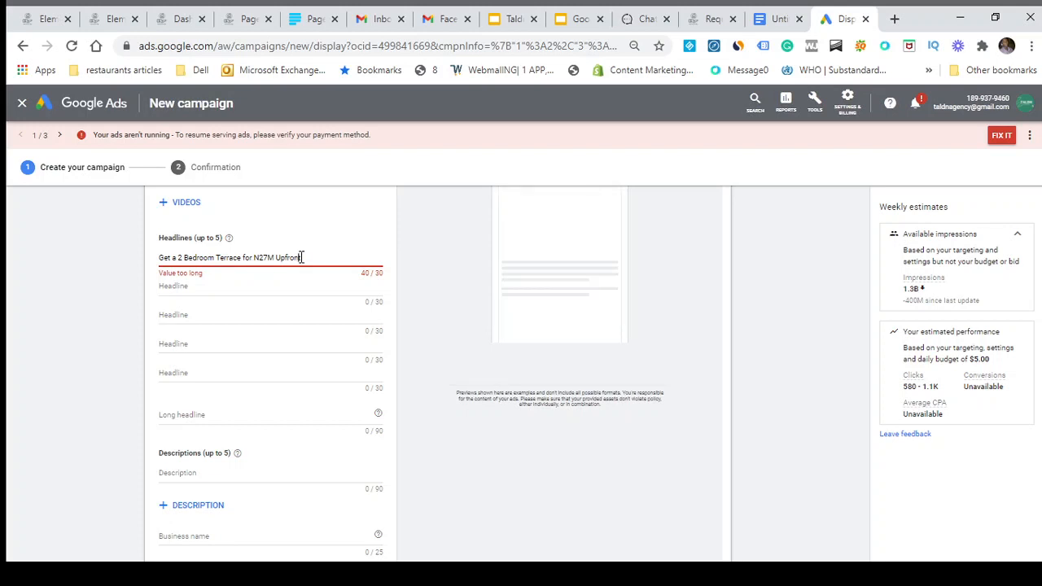
{"action": "left_click_drag", "start_coordinate": [301, 258], "coordinate": [274, 259]}
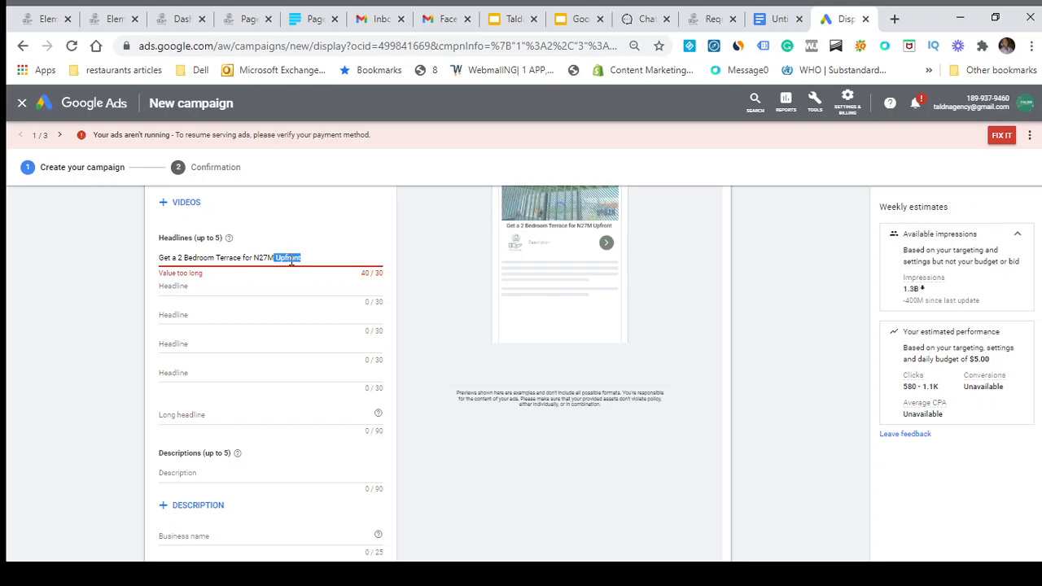
{"action": "key", "text": "BackSpace"}
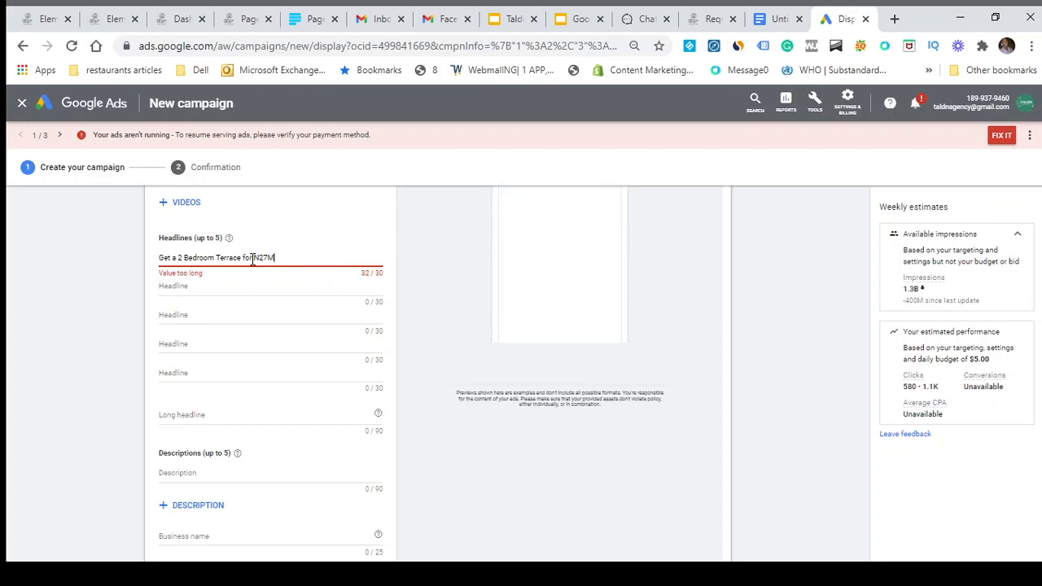
{"action": "left_click_drag", "start_coordinate": [252, 259], "coordinate": [242, 258]}
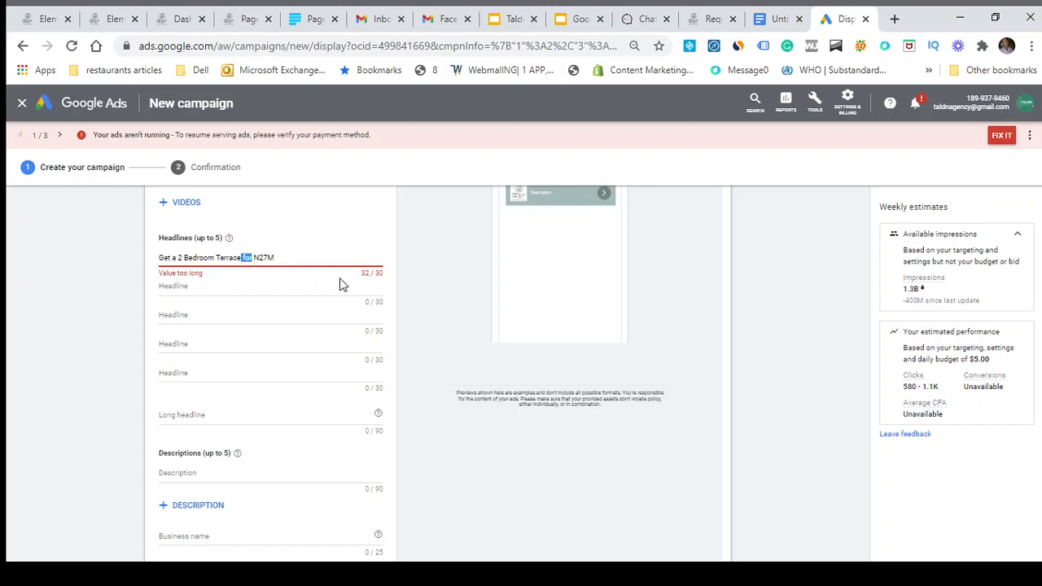
{"action": "key", "text": "BackSpace"}
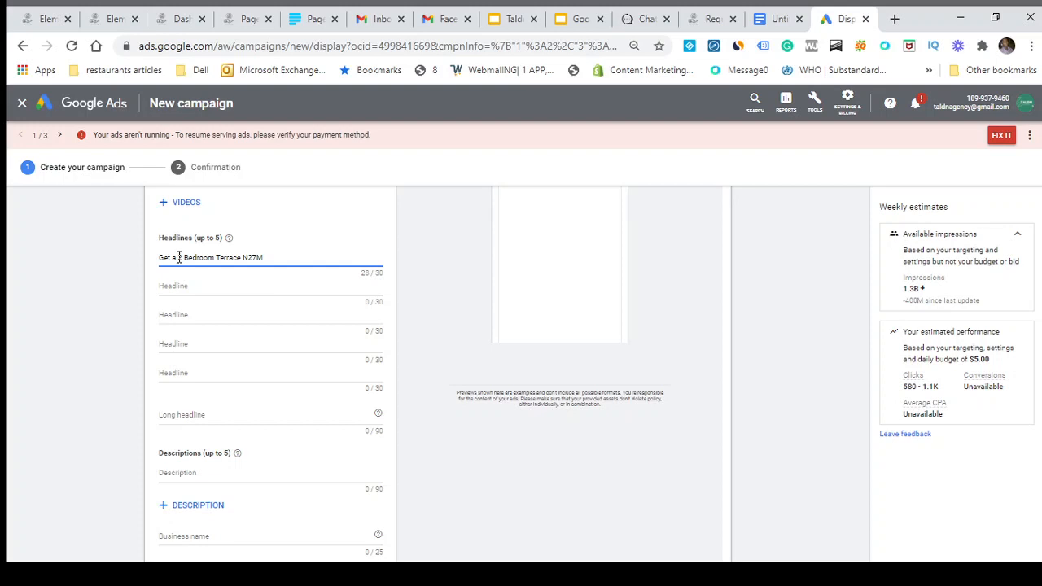
Step: Remove "Get a" from the first headline and insert "at" before the price so it reads "2 Bedroom Terrace at N27M"
{"action": "key", "text": "ctrl+a"}
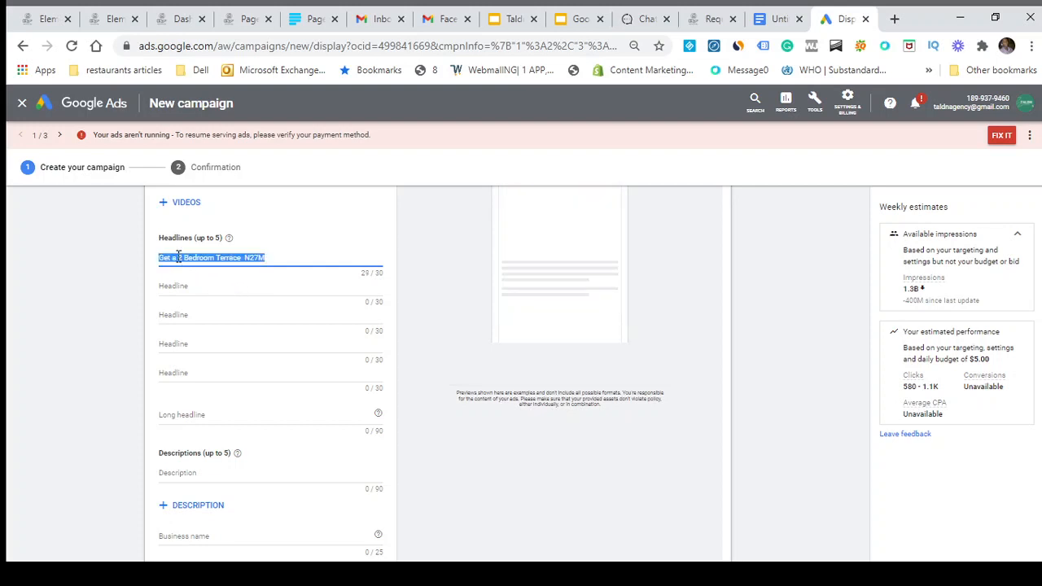
{"action": "left_click", "coordinate": [179, 255]}
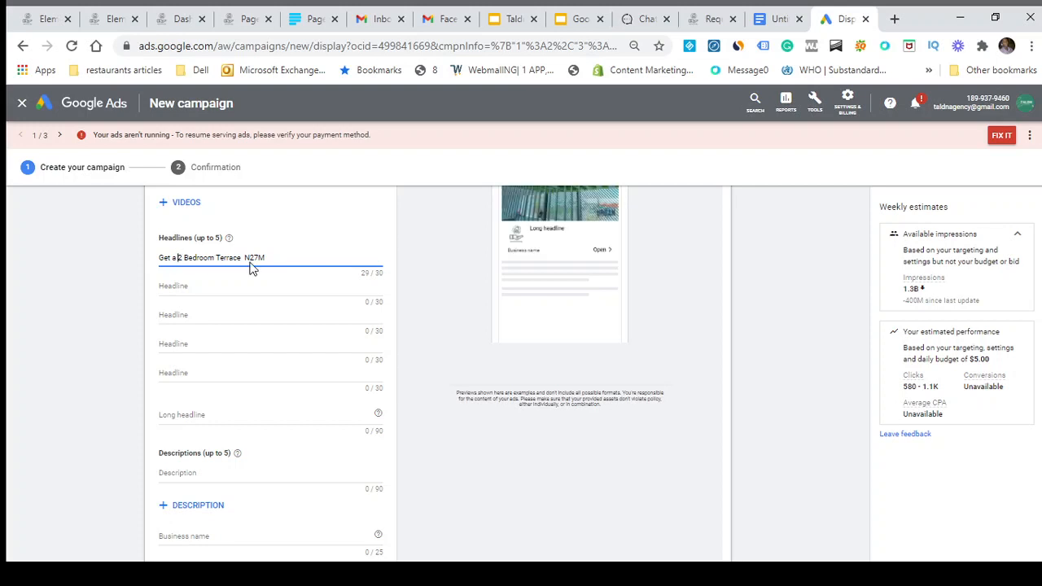
{"action": "key", "text": "BackSpace"}
{"action": "key", "text": "BackSpace"}
{"action": "key", "text": "BackSpace"}
{"action": "key", "text": "BackSpace"}
{"action": "key", "text": "BackSpace"}
{"action": "key", "text": "BackSpace"}
{"action": "key", "text": "BackSpace"}
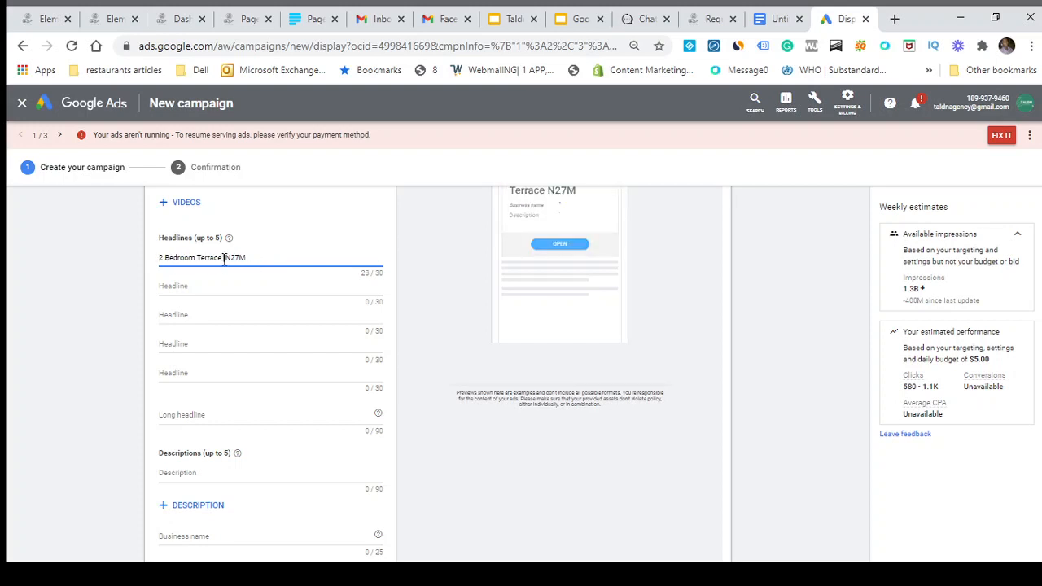
{"action": "left_click", "coordinate": [224, 259]}
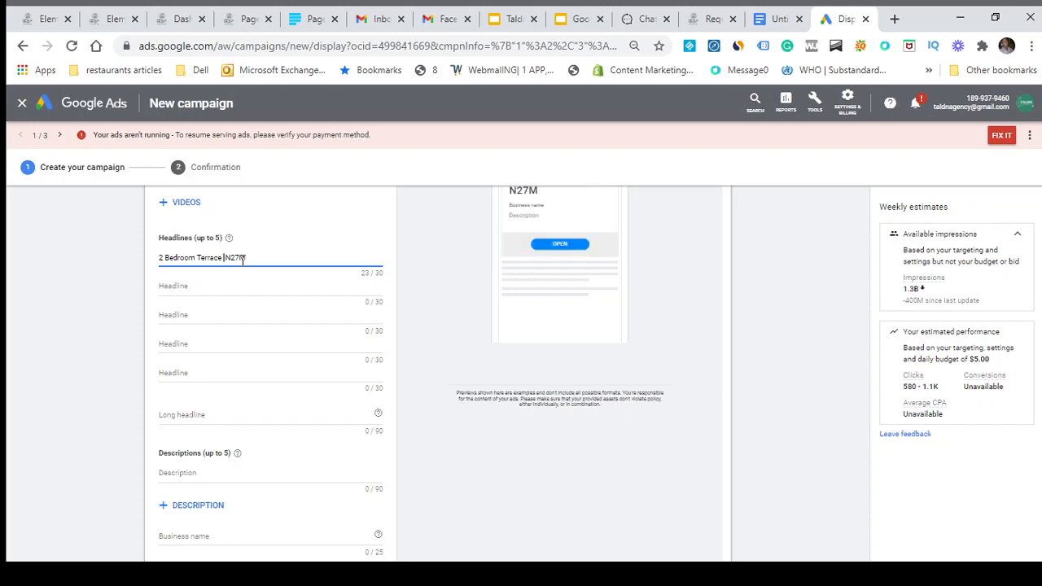
{"action": "type", "text": "at"}
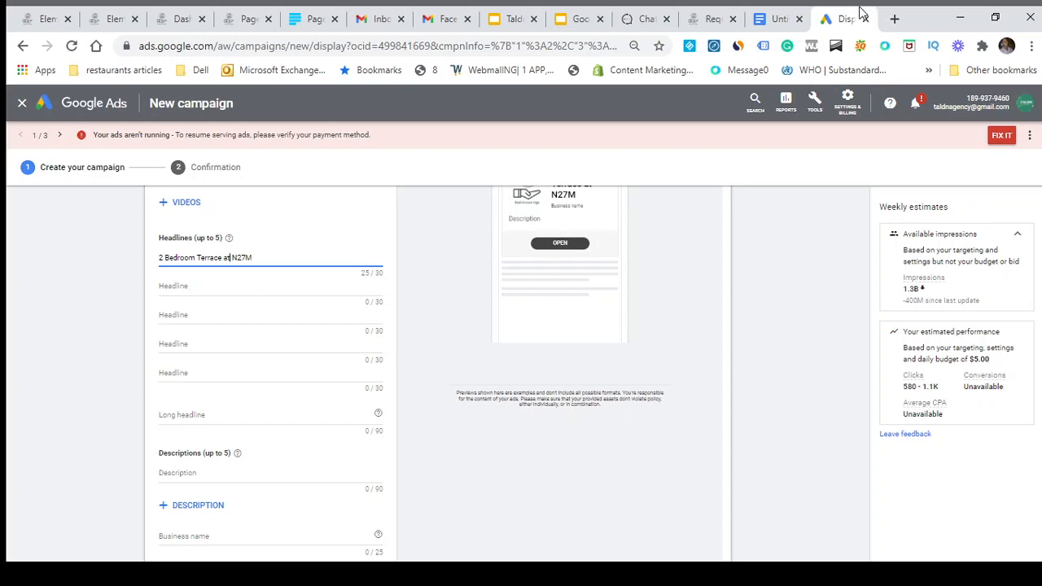
Step: Switch to the Google Docs ad copy and copy "3 Bedroom Terrace for N49M" from the first line
{"action": "left_click", "coordinate": [775, 22]}
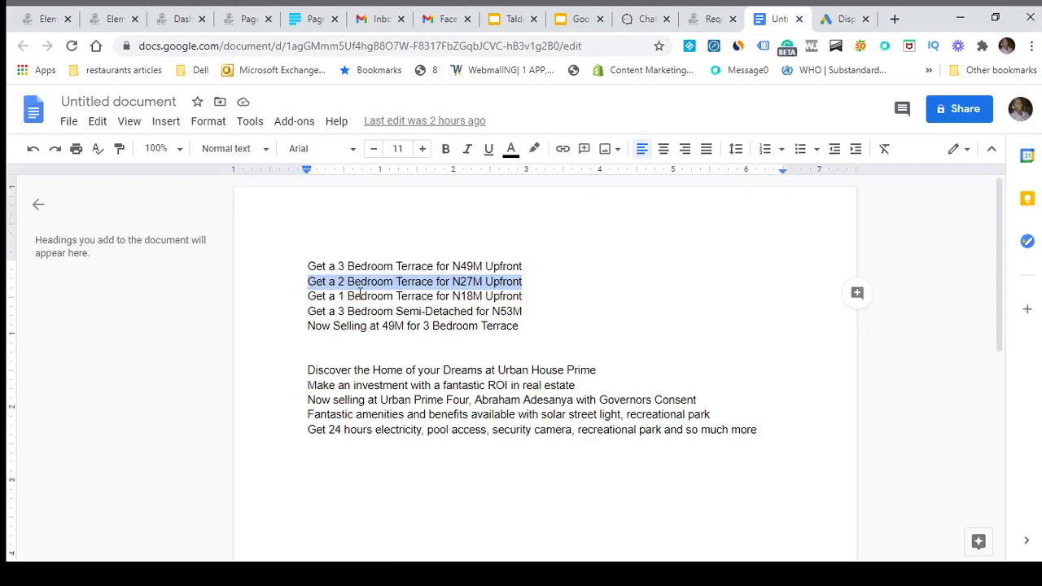
{"action": "left_click", "coordinate": [358, 296]}
{"action": "left_click_drag", "start_coordinate": [338, 266], "coordinate": [482, 262]}
{"action": "key", "text": "ctrl+c"}
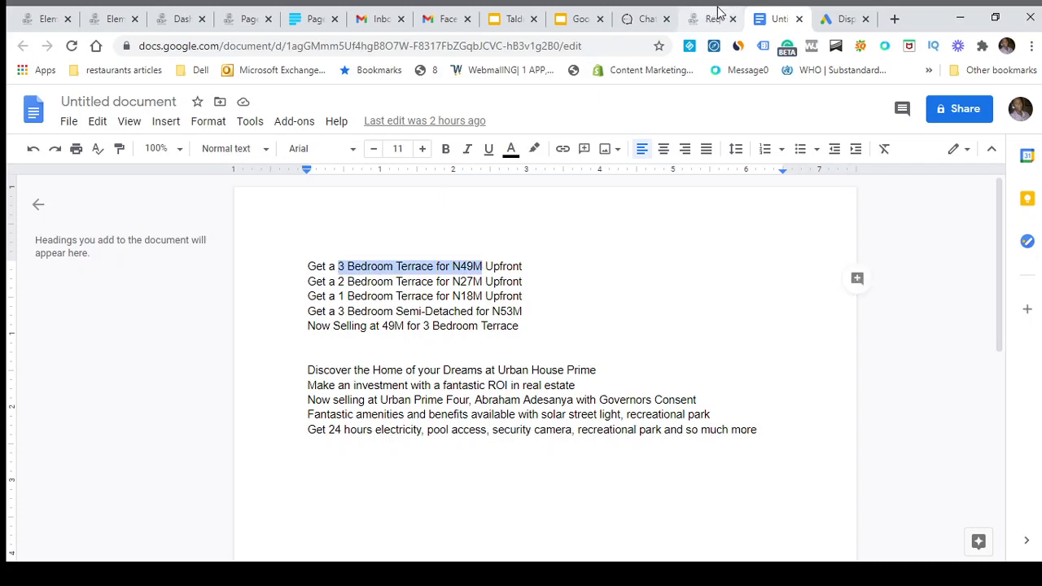
Step: Switch back to Google Ads and paste the copied "3 Bedroom Terrace for N49M" as the second headline
{"action": "left_click", "coordinate": [838, 19]}
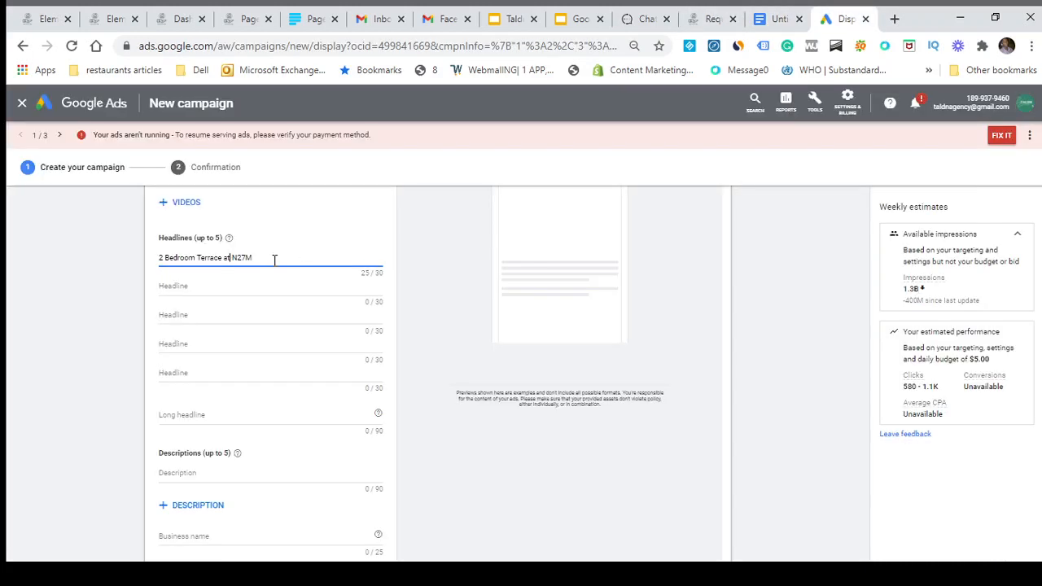
{"action": "left_click", "coordinate": [243, 289]}
{"action": "key", "text": "ctrl+v"}
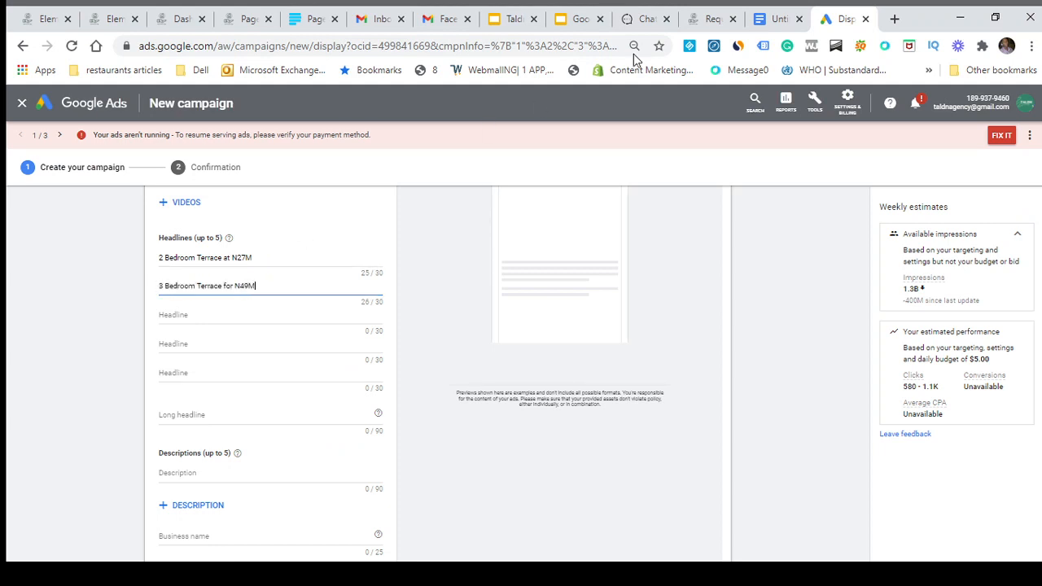
Step: Copy "1 Bedroom Terrace for N18M" from the Google Docs ad copy and paste it as the third headline in Google Ads
{"action": "left_click", "coordinate": [757, 19]}
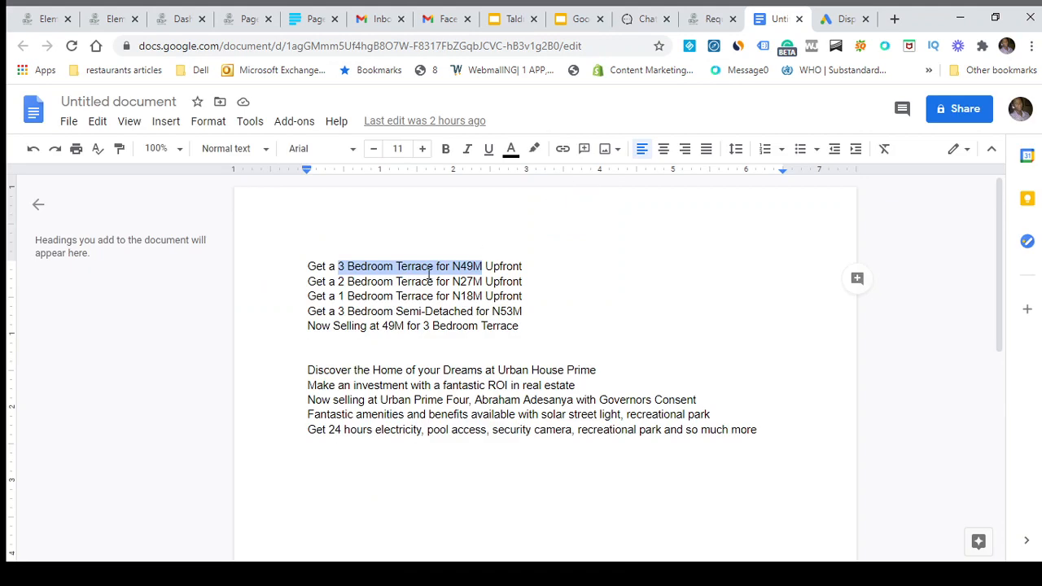
{"action": "left_click_drag", "start_coordinate": [338, 296], "coordinate": [482, 297]}
{"action": "key", "text": "ctrl+c"}
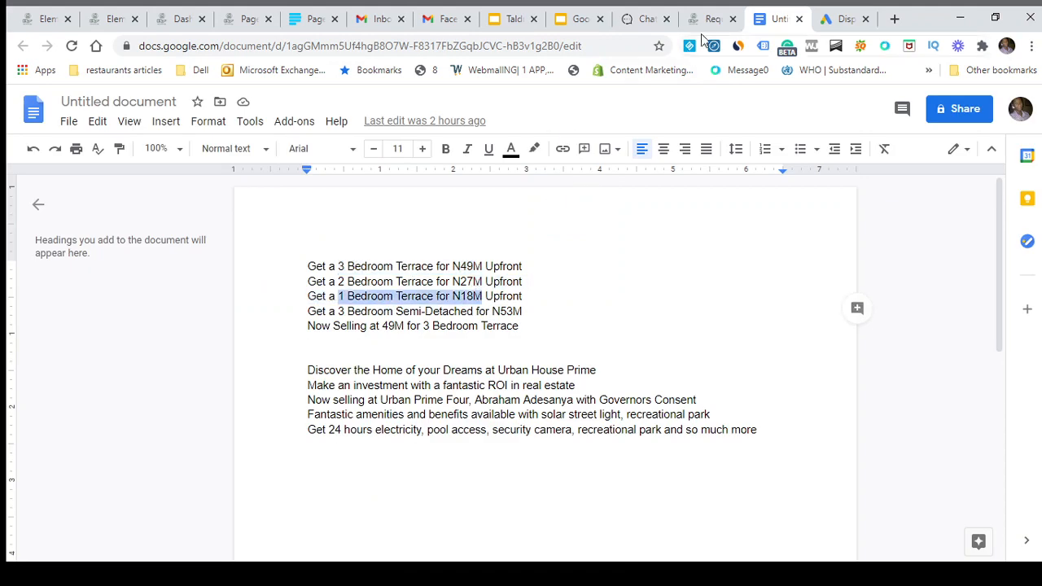
{"action": "left_click", "coordinate": [839, 18]}
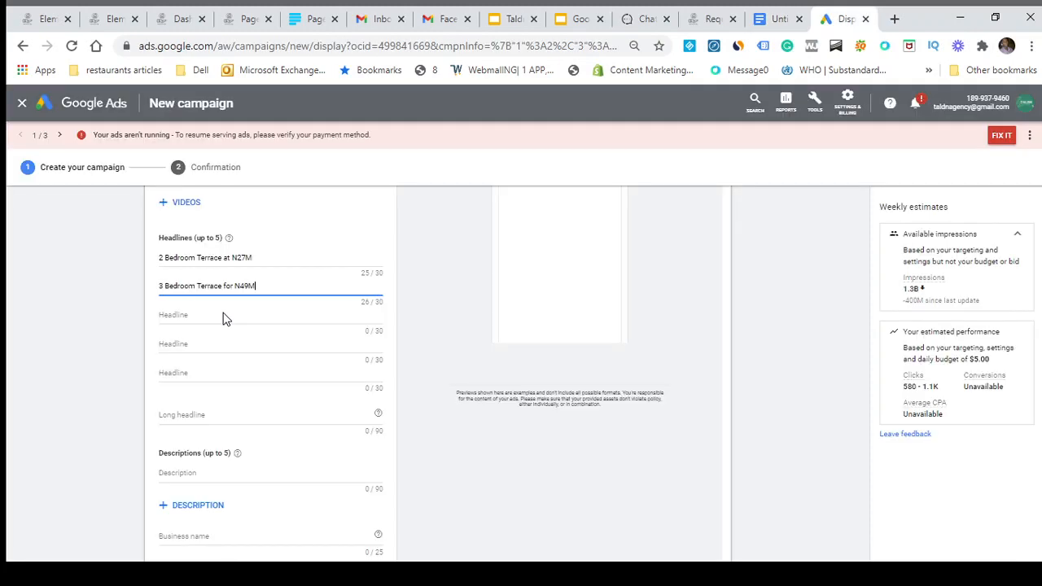
{"action": "left_click", "coordinate": [212, 319]}
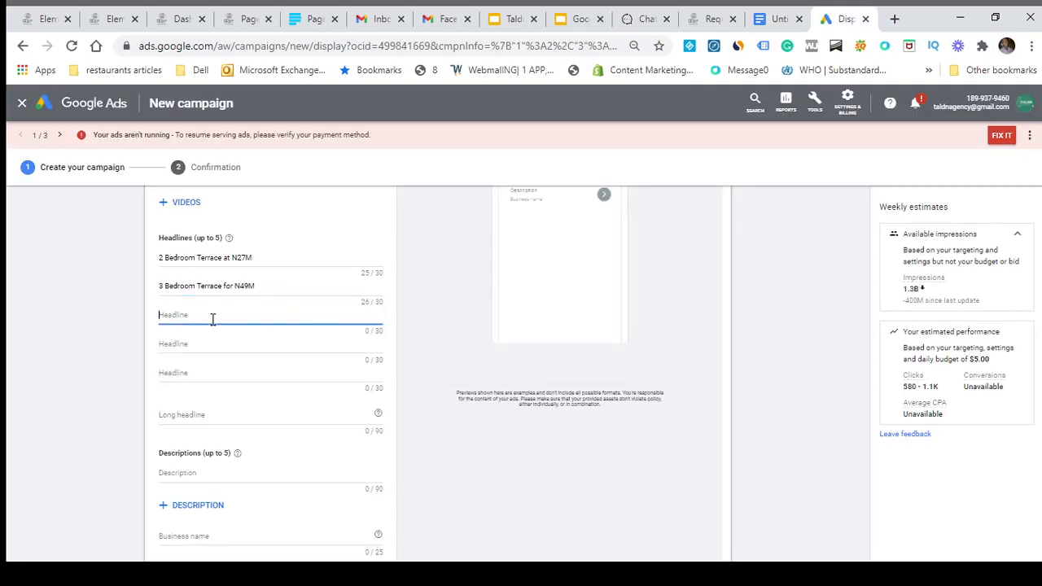
{"action": "key", "text": "ctrl+v"}
Step: Copy "3 Bedroom Semi-Detached for N53M" from the Google Docs ad copy and paste it as the fourth headline in Google Ads
{"action": "left_click", "coordinate": [755, 21]}
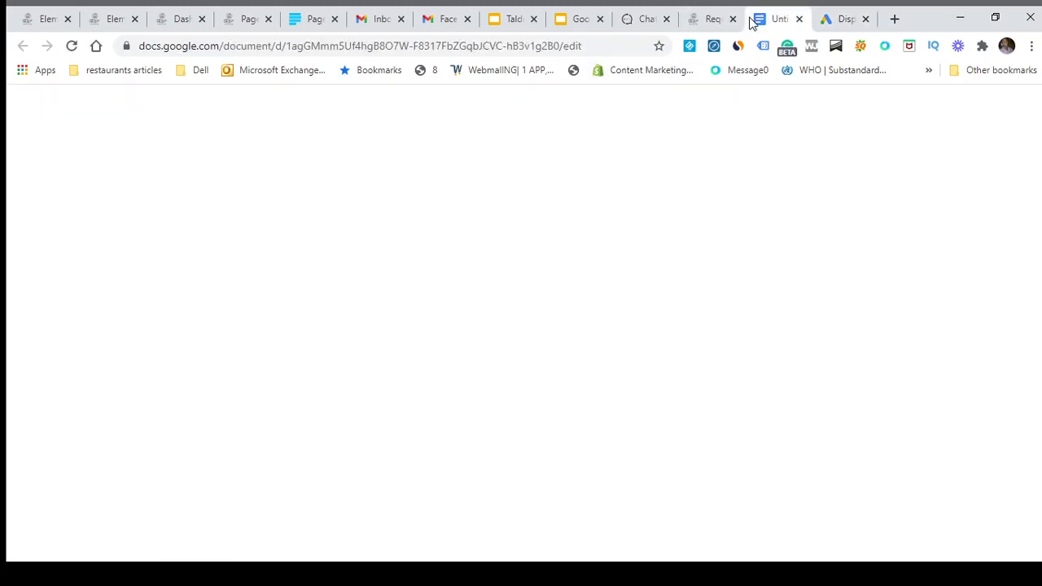
{"action": "left_click_drag", "start_coordinate": [340, 311], "coordinate": [521, 311]}
{"action": "key", "text": "ctrl+c"}
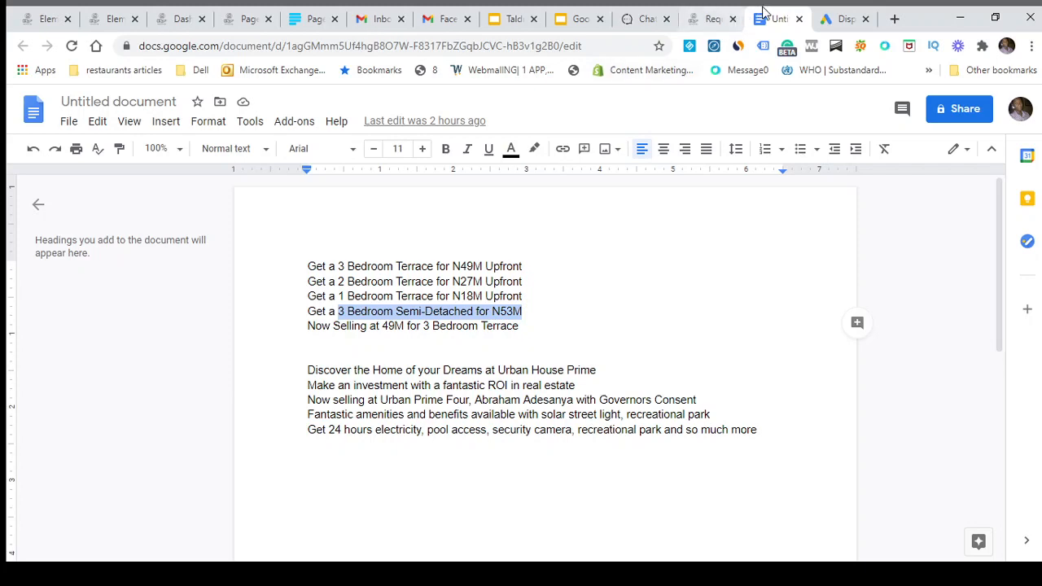
{"action": "left_click", "coordinate": [834, 20]}
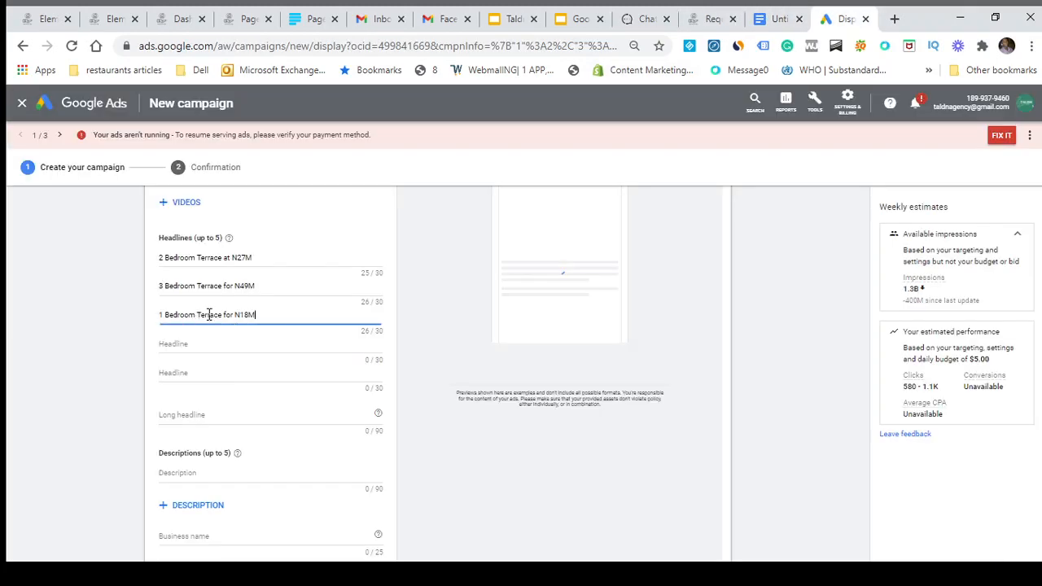
{"action": "left_click", "coordinate": [205, 340]}
{"action": "left_click", "coordinate": [191, 344]}
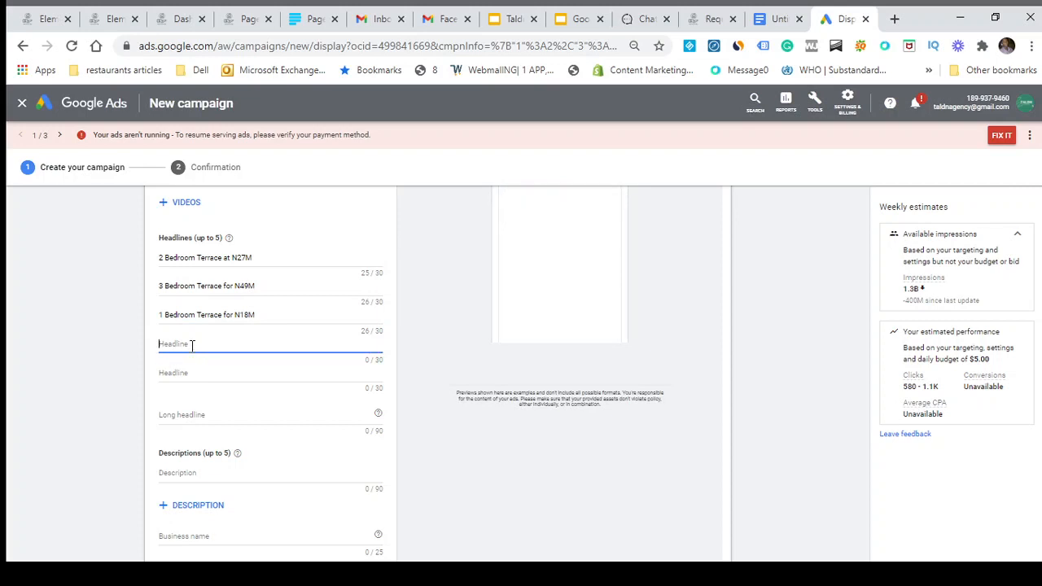
{"action": "key", "text": "ctrl+v"}
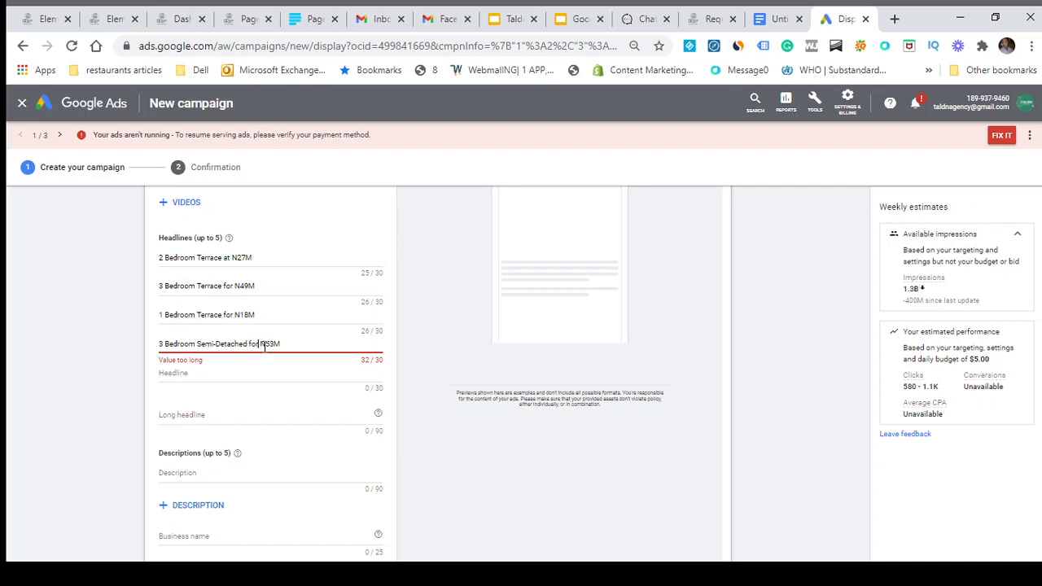
Step: Shorten the fourth headline so it reads "3 Bedroom Semi-Detached at 53M"
{"action": "key", "text": "BackSpace"}
{"action": "key", "text": "BackSpace"}
{"action": "key", "text": "BackSpace"}
{"action": "key", "text": "BackSpace"}
{"action": "key", "text": "BackSpace"}
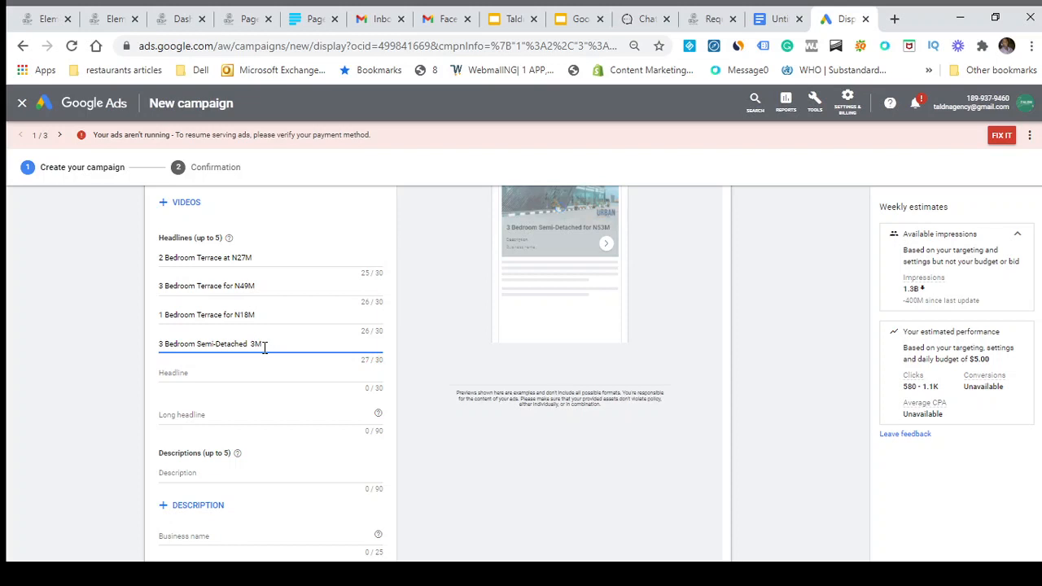
{"action": "type", "text": "5"}
{"action": "left_click", "coordinate": [262, 373]}
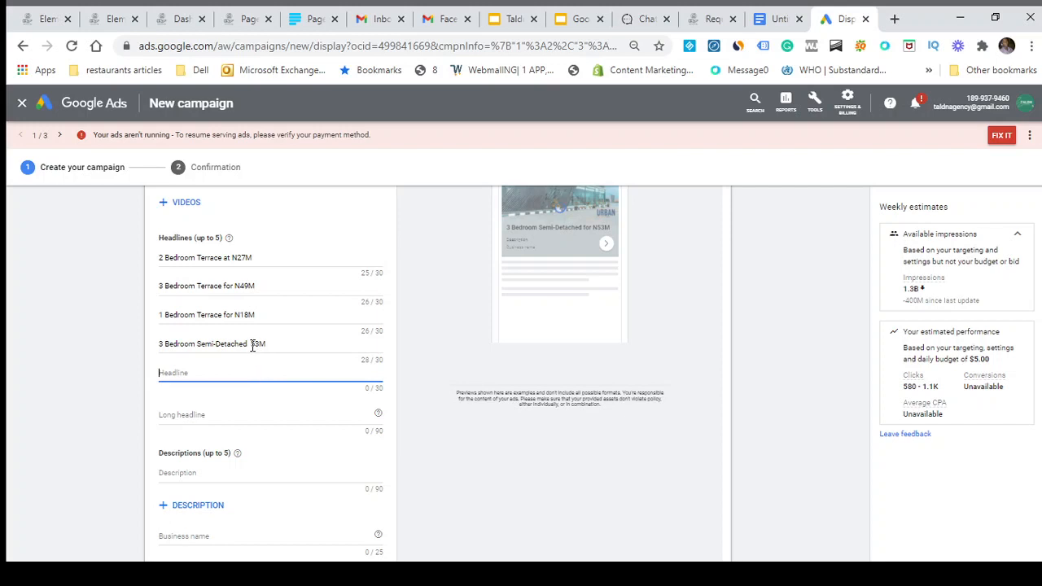
{"action": "left_click", "coordinate": [253, 346]}
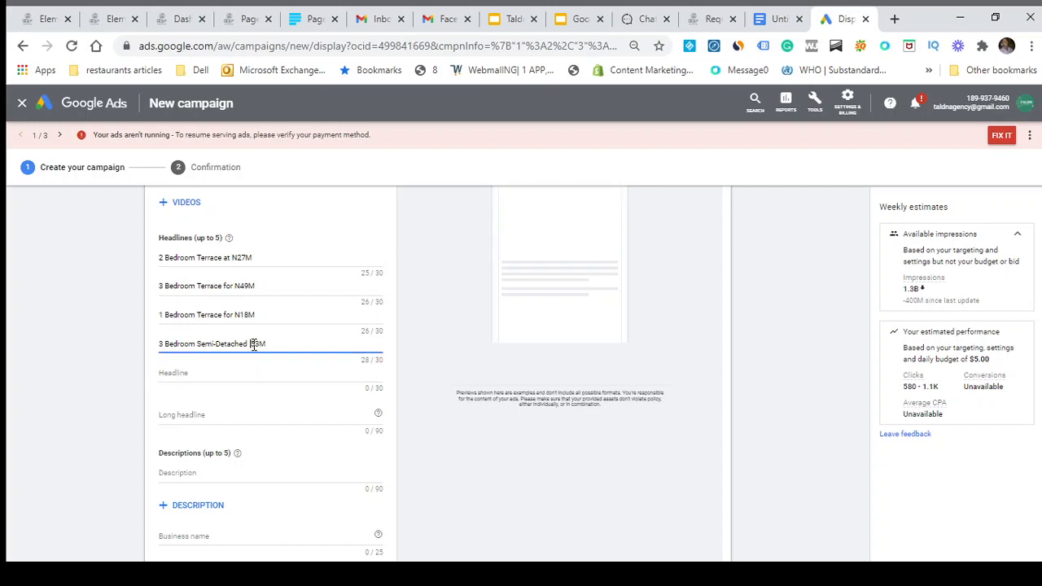
{"action": "type", "text": "at"}
{"action": "left_click", "coordinate": [253, 346]}
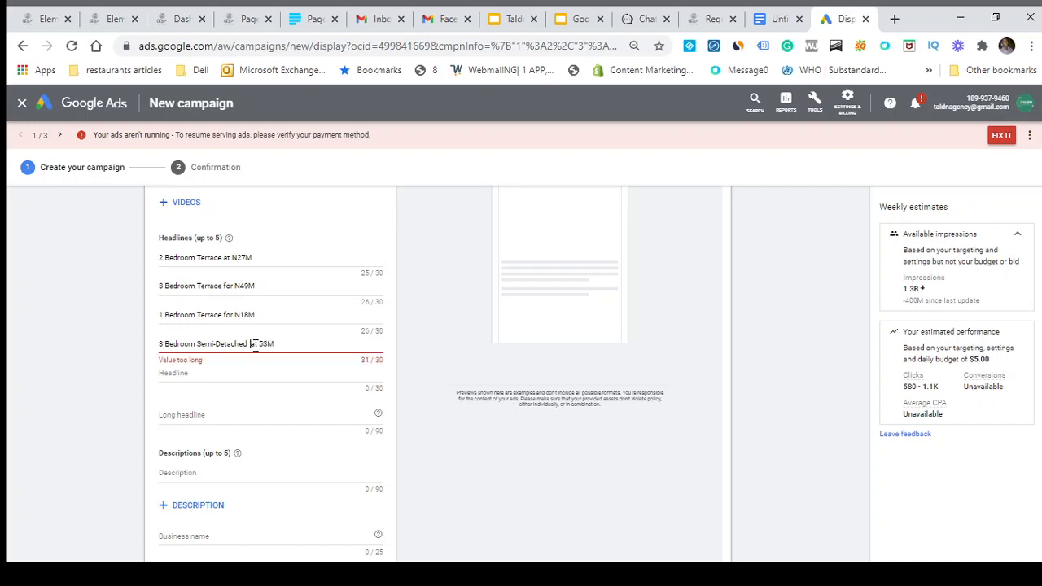
{"action": "key", "text": "Delete"}
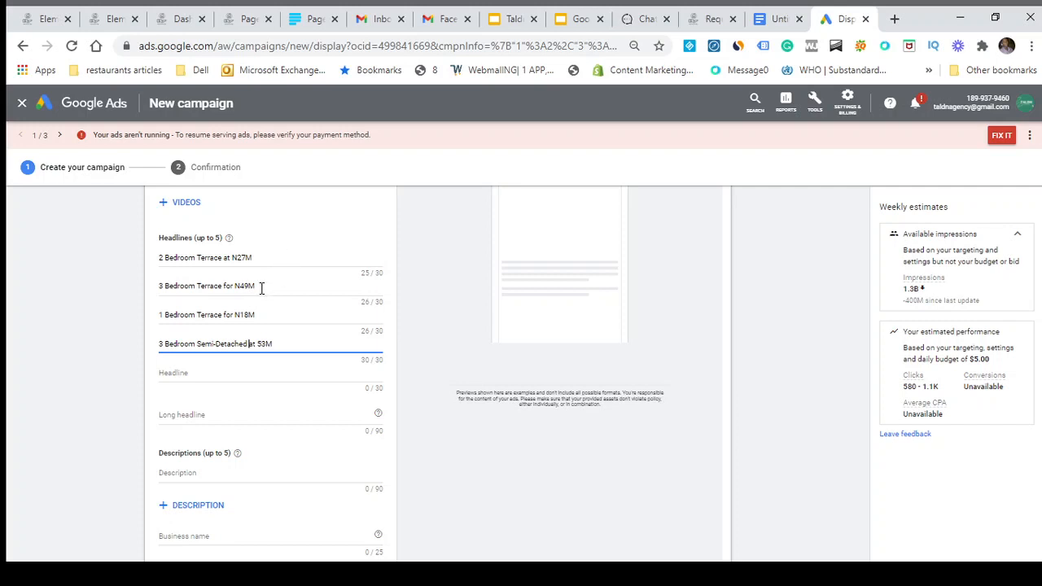
{"action": "key", "text": "Tab"}
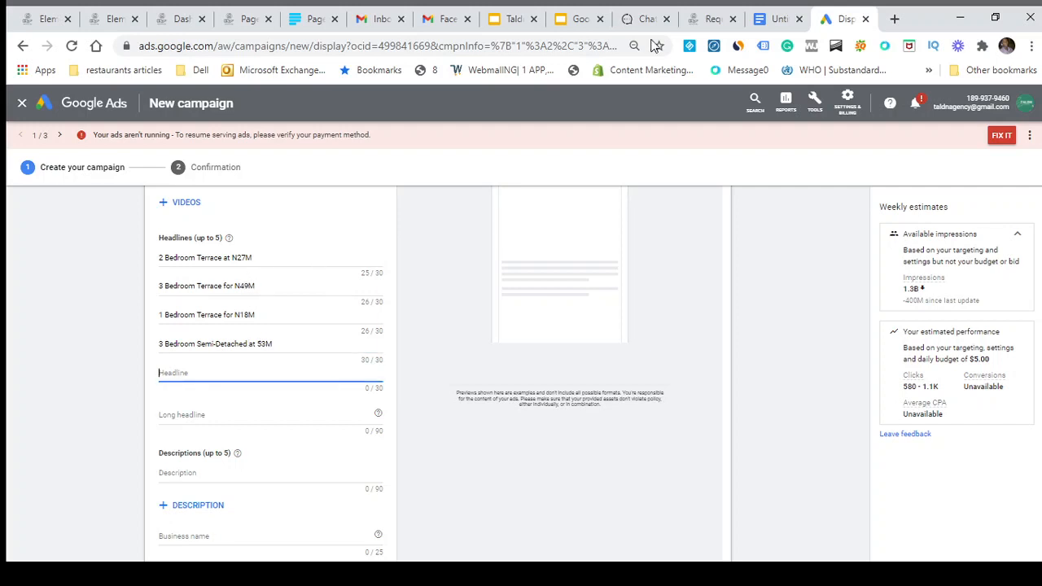
Step: Switch to the Google Docs ad copy and copy "Now Selling at 49M for 3 Bed" from the fifth line
{"action": "left_click", "coordinate": [766, 20]}
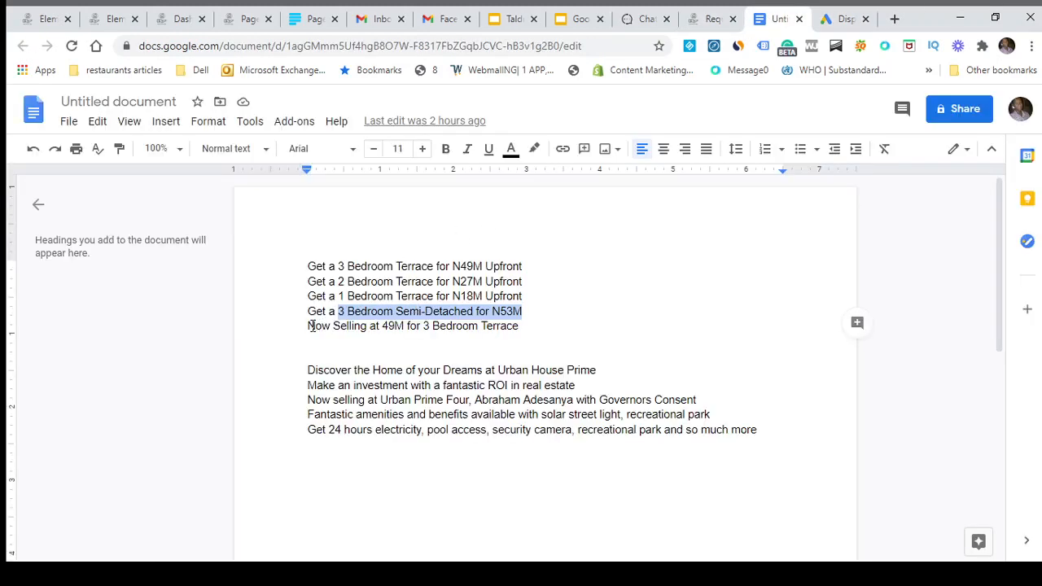
{"action": "left_click_drag", "start_coordinate": [308, 326], "coordinate": [409, 332]}
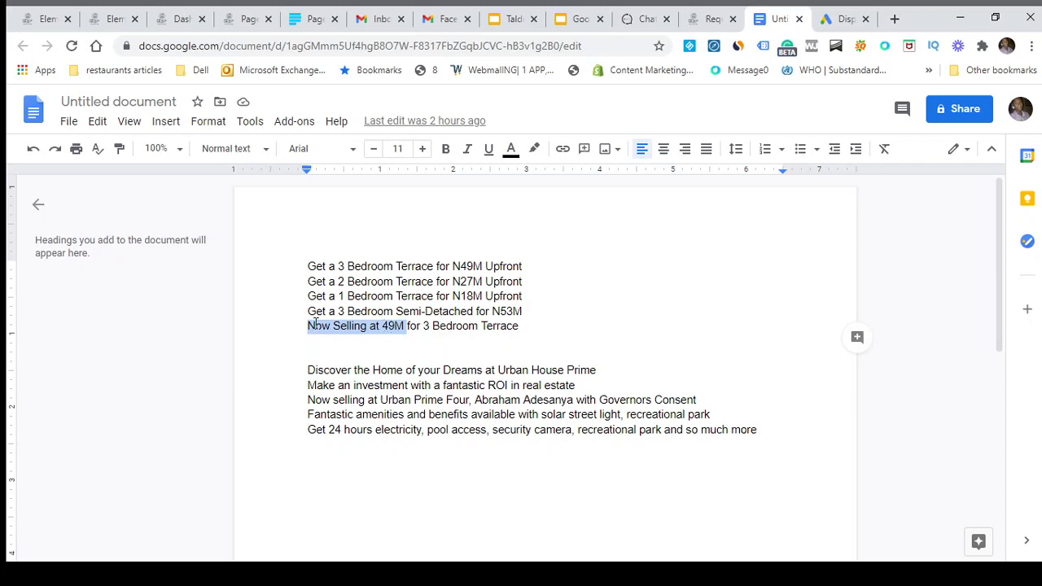
{"action": "left_click_drag", "start_coordinate": [480, 326], "coordinate": [316, 324]}
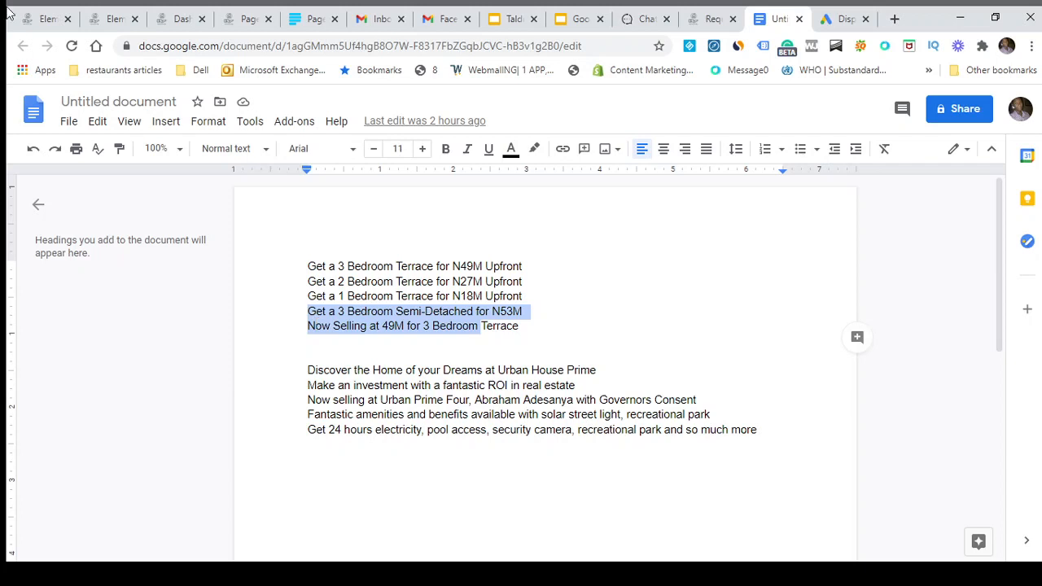
{"action": "left_click", "coordinate": [337, 375]}
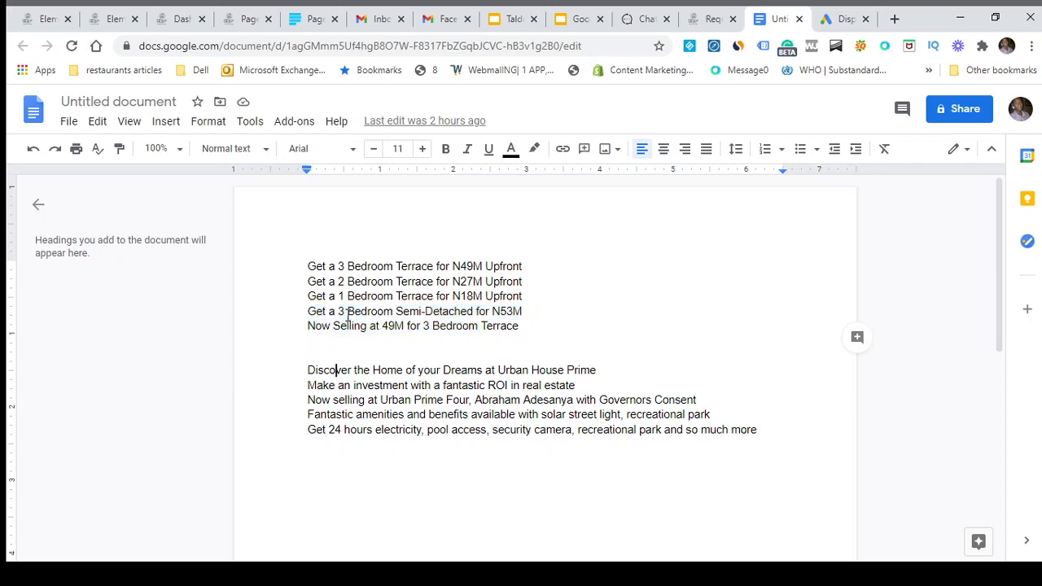
{"action": "left_click", "coordinate": [347, 313]}
{"action": "left_click", "coordinate": [355, 329]}
{"action": "left_click_drag", "start_coordinate": [451, 329], "coordinate": [306, 327]}
{"action": "key", "text": "ctrl+c"}
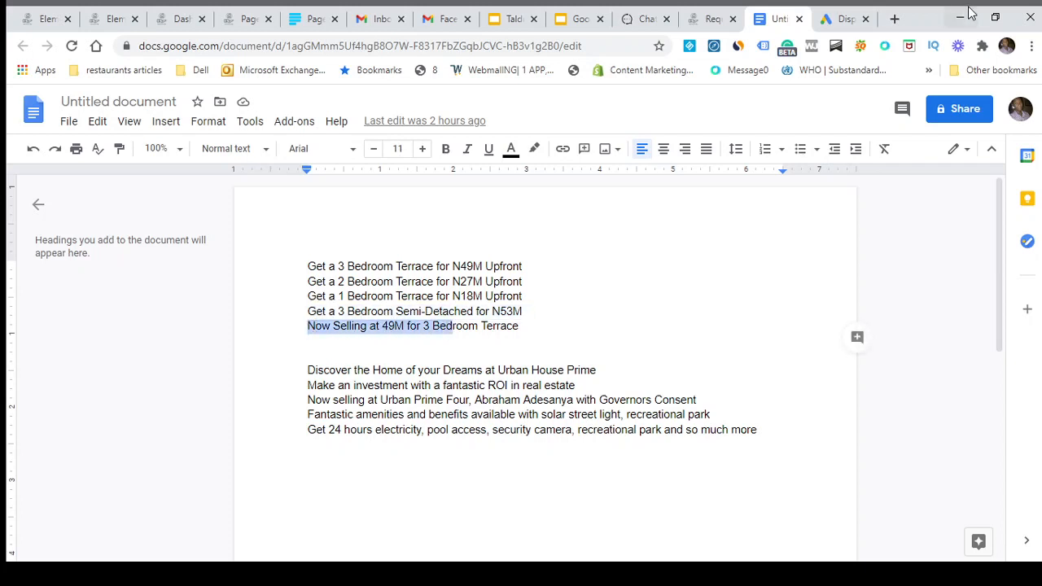
Step: Back in Google Ads, paste the copied text as the fifth headline and place the cursor in the empty long headline
{"action": "left_click", "coordinate": [836, 30]}
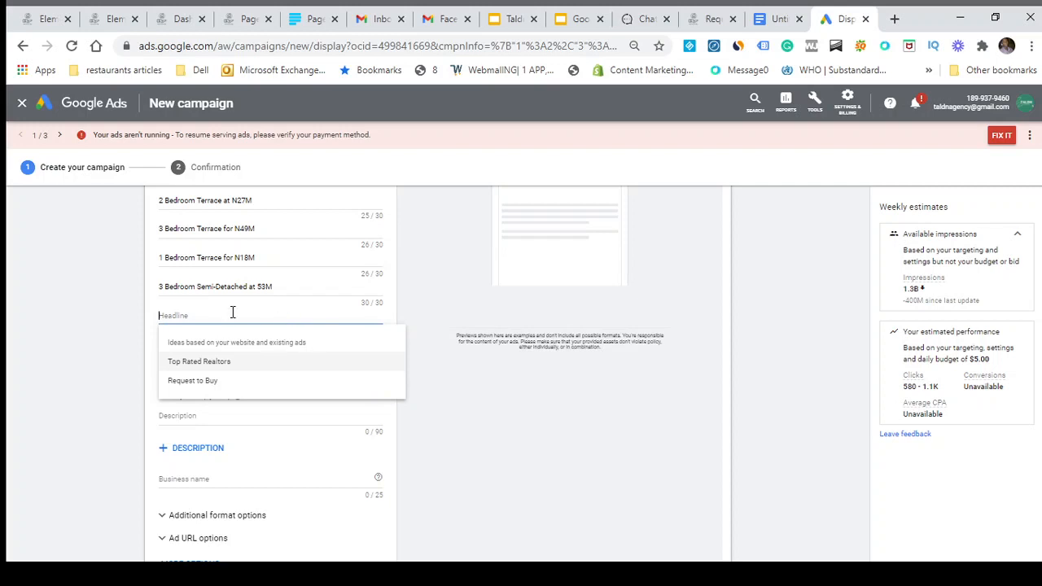
{"action": "key", "text": "ctrl+v"}
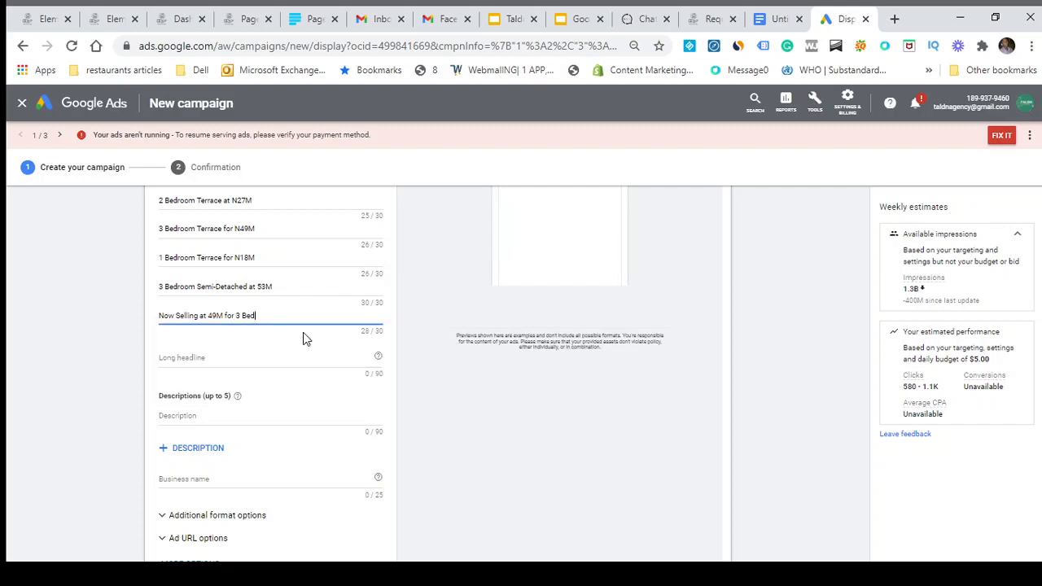
{"action": "scroll", "coordinate": [302, 337], "scroll_direction": "down", "scroll_amount": 1}
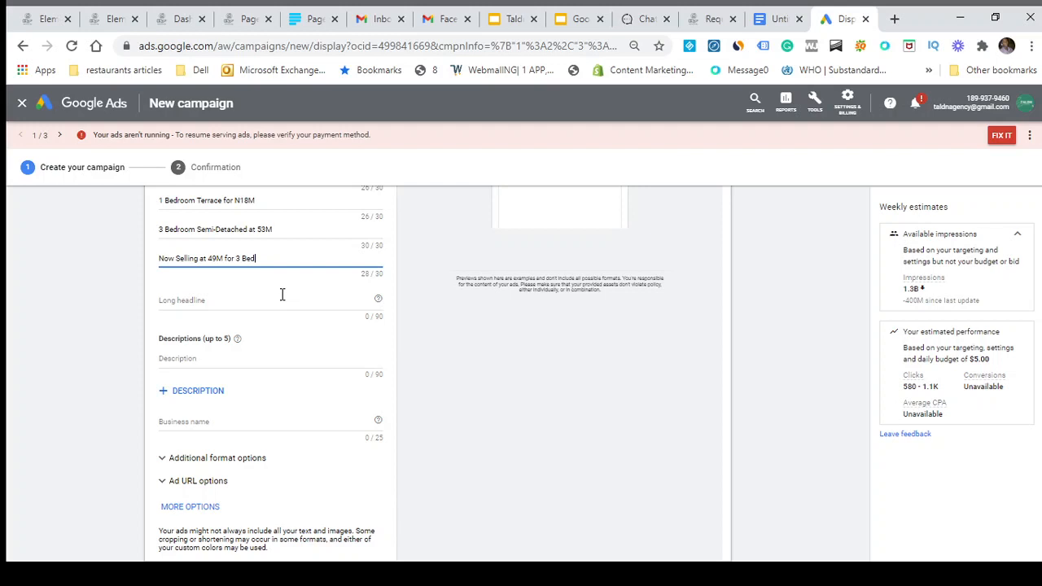
{"action": "left_click", "coordinate": [282, 294]}
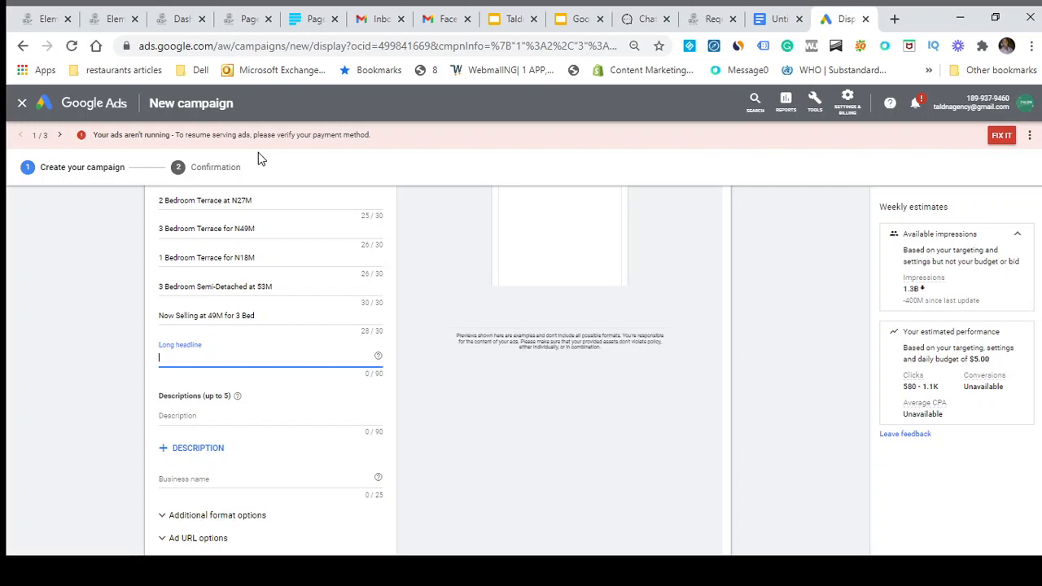
Step: Review the demographics, targeting expansion, ad strength, images, headlines and ad preview of the new responsive display ad
{"action": "scroll", "coordinate": [258, 152], "scroll_direction": "up", "scroll_amount": 4}
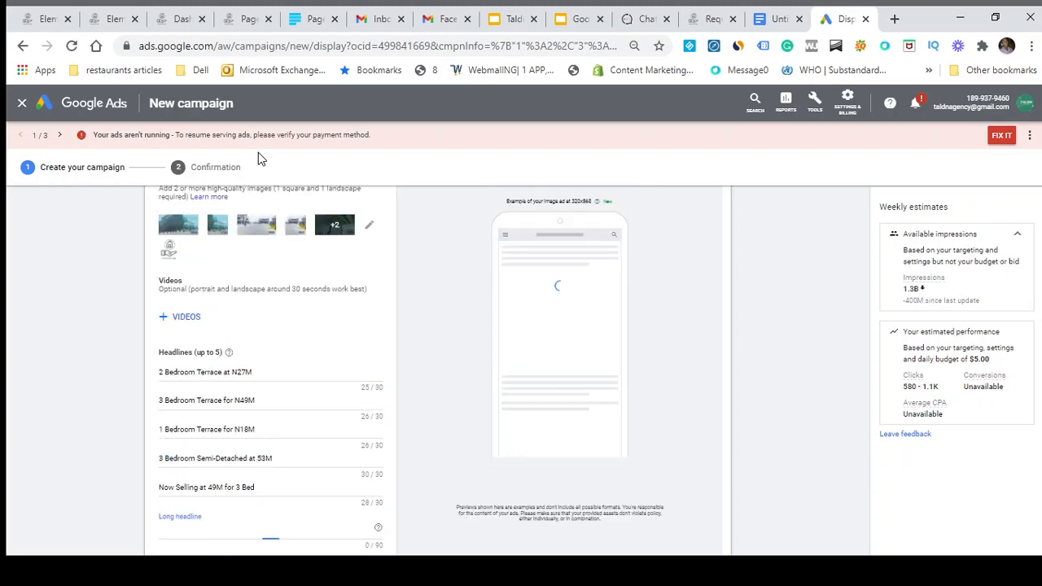
{"action": "scroll", "coordinate": [258, 152], "scroll_direction": "up", "scroll_amount": 5}
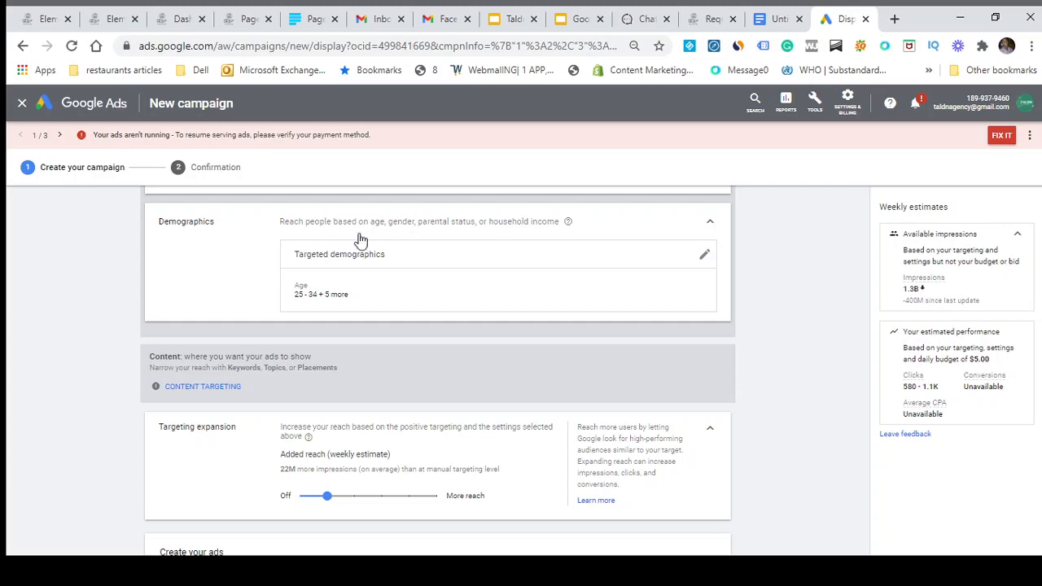
{"action": "scroll", "coordinate": [405, 361], "scroll_direction": "down", "scroll_amount": 5}
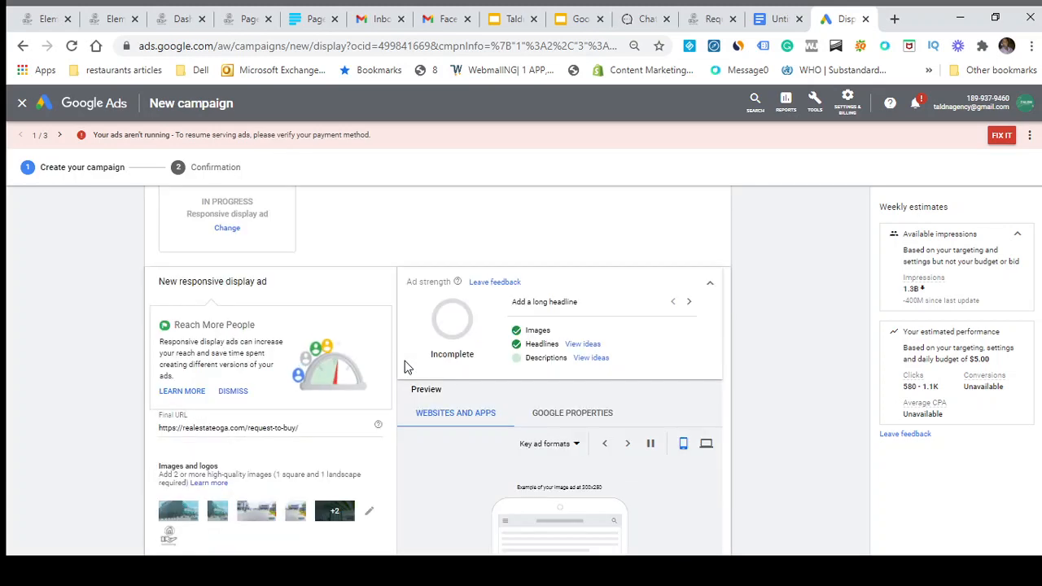
{"action": "scroll", "coordinate": [404, 363], "scroll_direction": "up", "scroll_amount": 1}
{"action": "scroll", "coordinate": [404, 366], "scroll_direction": "down", "scroll_amount": 3}
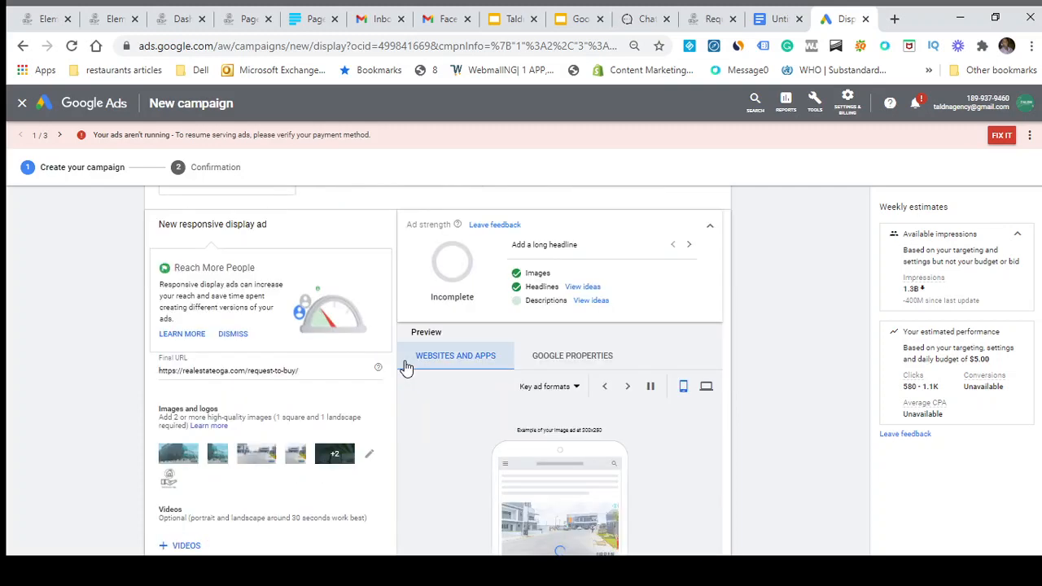
{"action": "scroll", "coordinate": [402, 367], "scroll_direction": "down", "scroll_amount": 1}
{"action": "scroll", "coordinate": [401, 366], "scroll_direction": "down", "scroll_amount": 3}
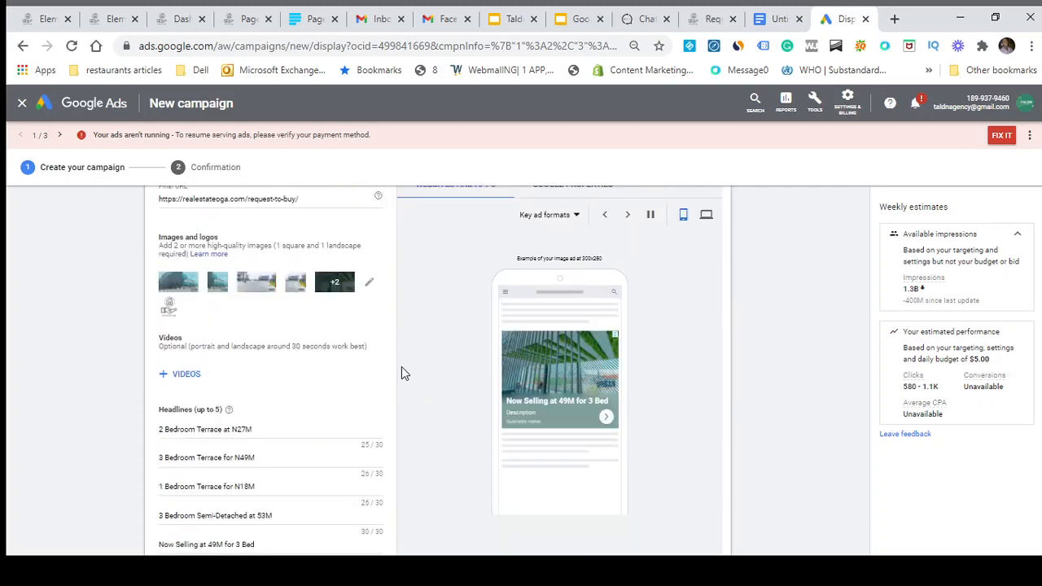
{"action": "scroll", "coordinate": [401, 373], "scroll_direction": "down", "scroll_amount": 2}
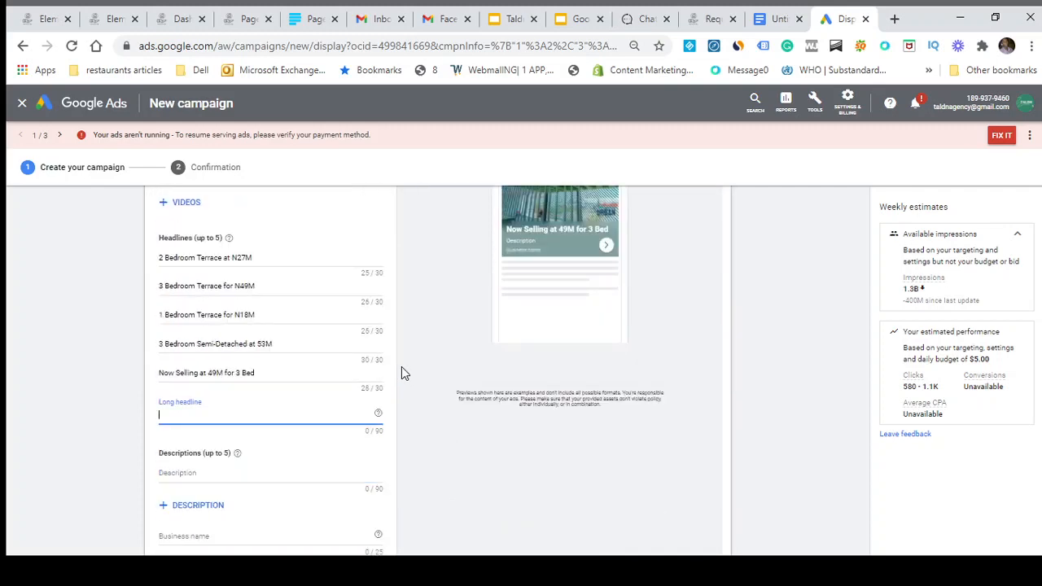
{"action": "scroll", "coordinate": [402, 372], "scroll_direction": "up", "scroll_amount": 3}
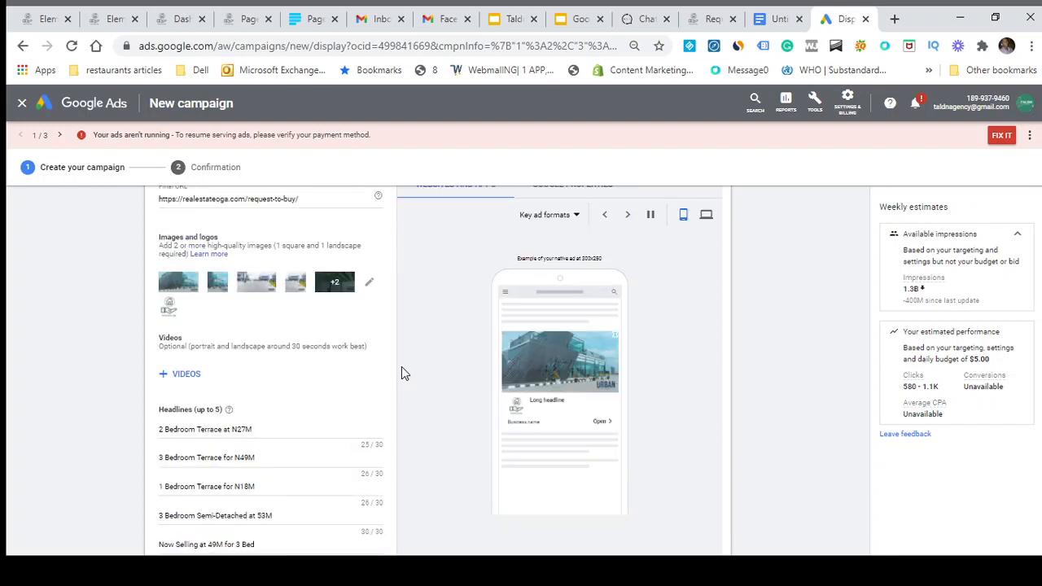
{"action": "scroll", "coordinate": [315, 412], "scroll_direction": "down", "scroll_amount": 3}
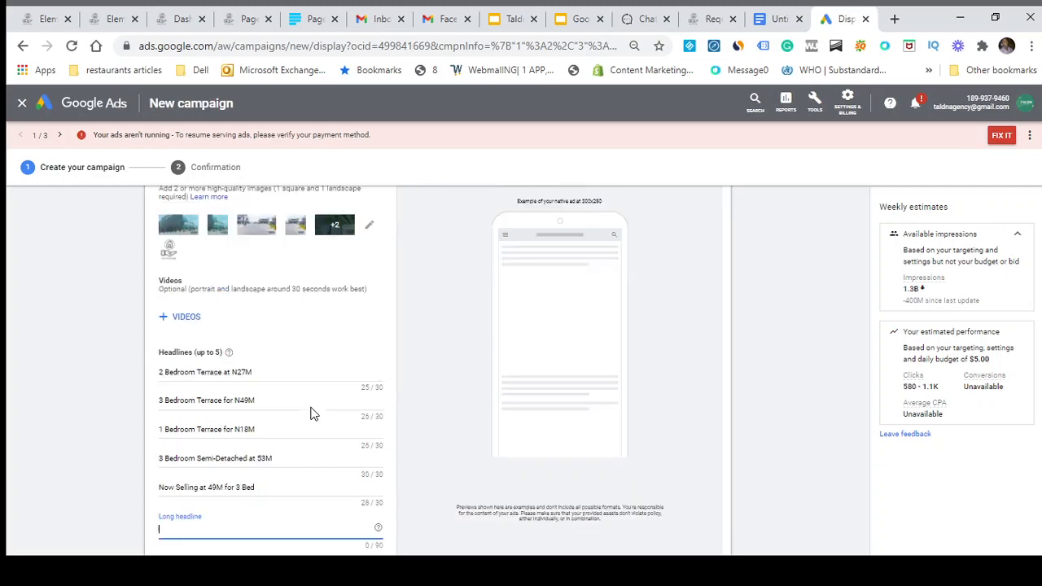
{"action": "scroll", "coordinate": [311, 413], "scroll_direction": "down", "scroll_amount": 1}
{"action": "scroll", "coordinate": [292, 364], "scroll_direction": "up", "scroll_amount": 1}
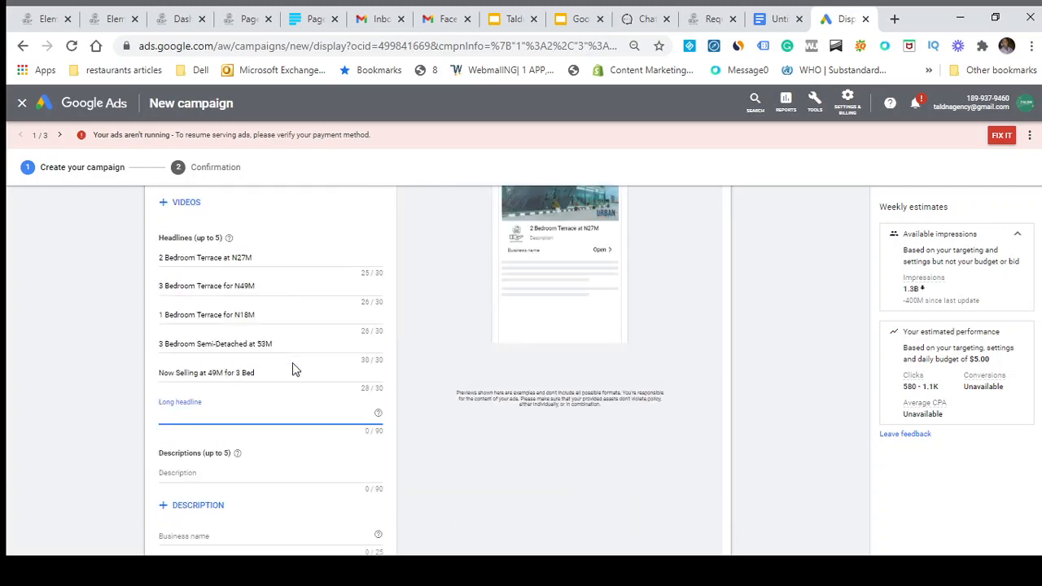
Step: Compare the Google Docs ad copy with the Google Ads headlines, preview, and empty long headline and description fields
{"action": "left_click", "coordinate": [761, 20]}
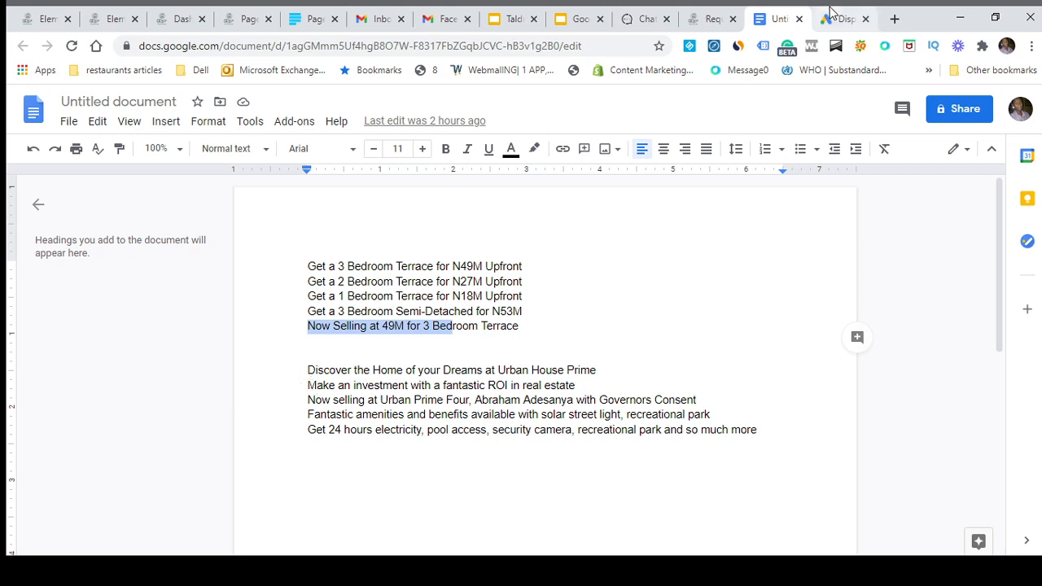
{"action": "left_click", "coordinate": [829, 18]}
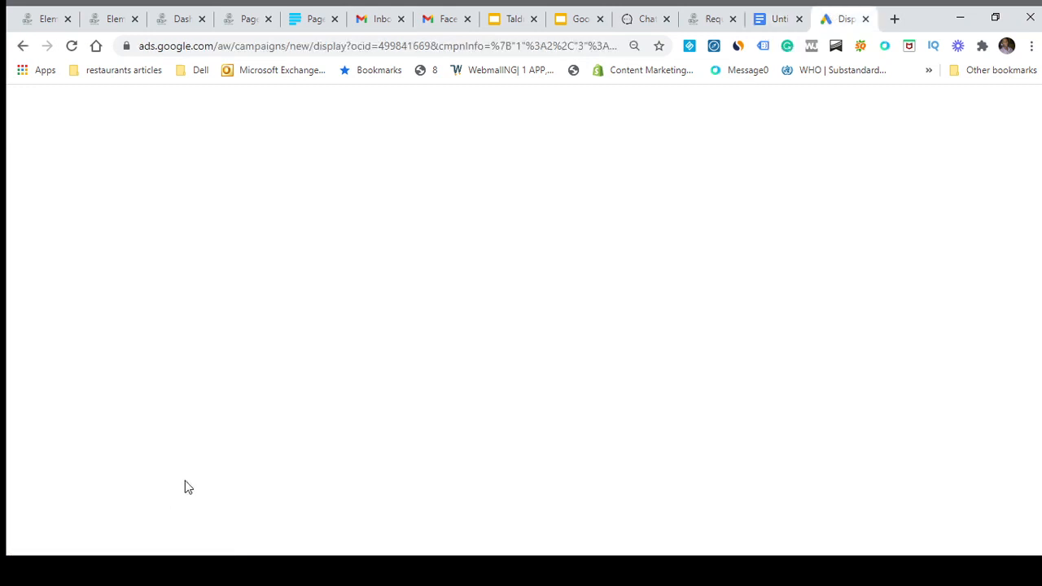
{"action": "scroll", "coordinate": [289, 433], "scroll_direction": "up", "scroll_amount": 2}
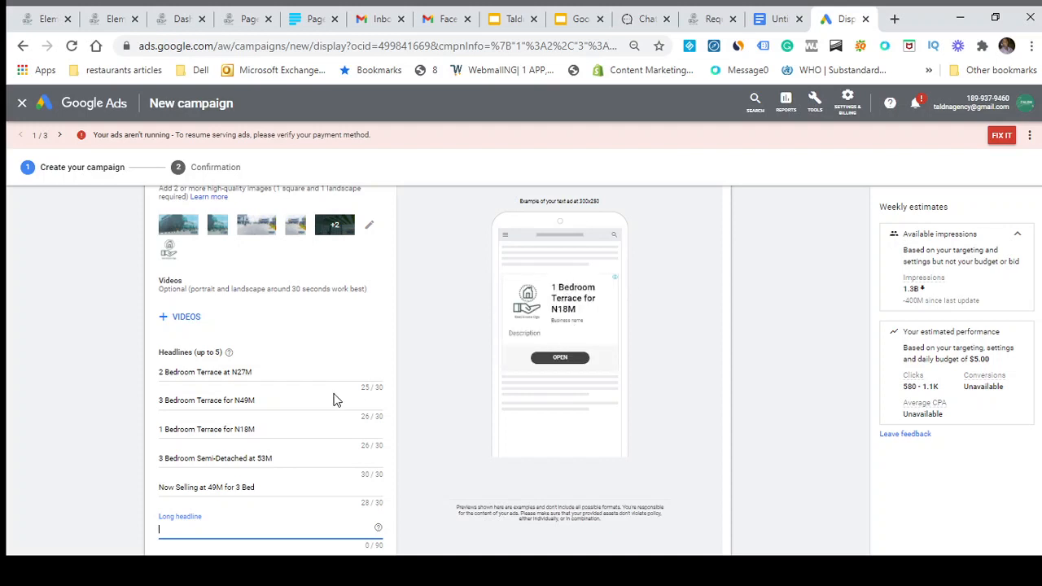
{"action": "scroll", "coordinate": [334, 399], "scroll_direction": "down", "scroll_amount": 2}
{"action": "scroll", "coordinate": [326, 399], "scroll_direction": "up", "scroll_amount": 2}
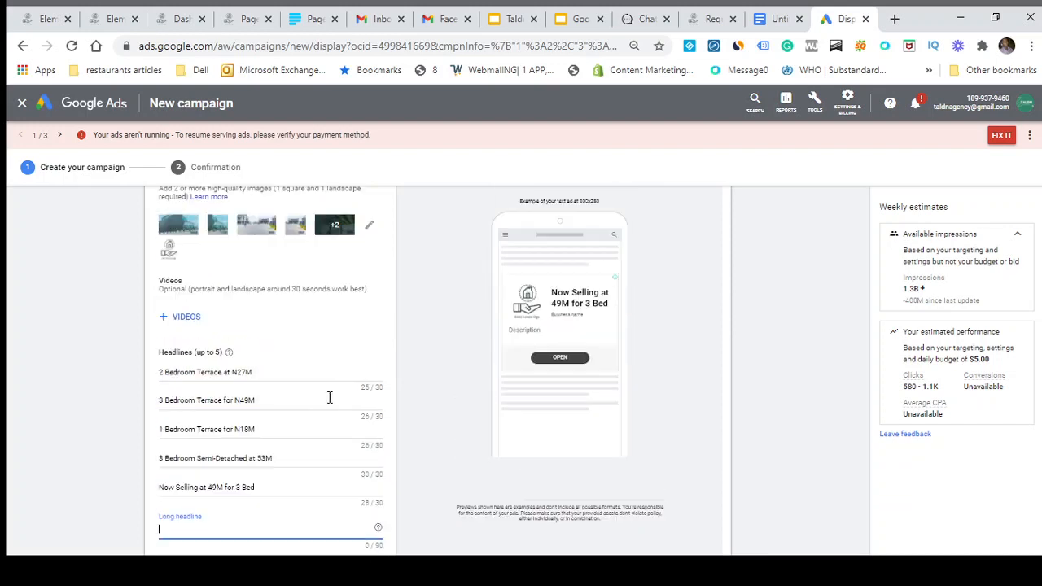
{"action": "scroll", "coordinate": [359, 395], "scroll_direction": "down", "scroll_amount": 1}
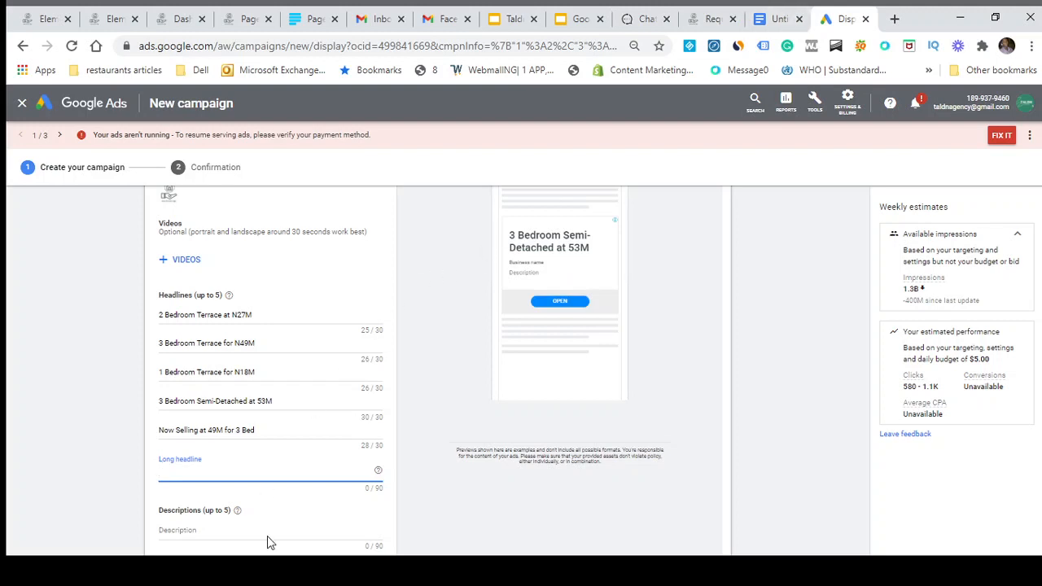
{"action": "scroll", "coordinate": [285, 509], "scroll_direction": "down", "scroll_amount": 1}
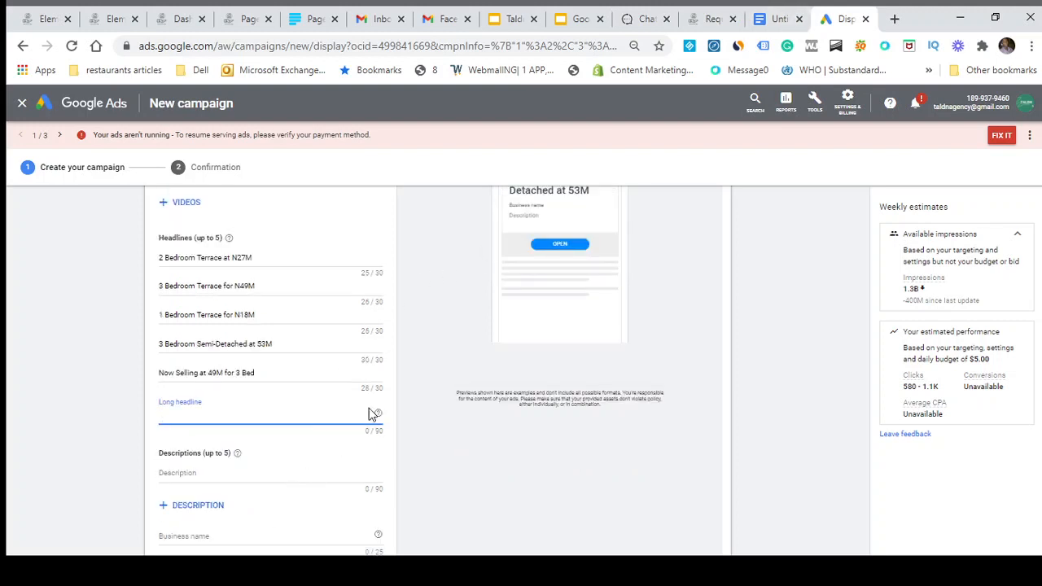
{"action": "scroll", "coordinate": [353, 344], "scroll_direction": "up", "scroll_amount": 1}
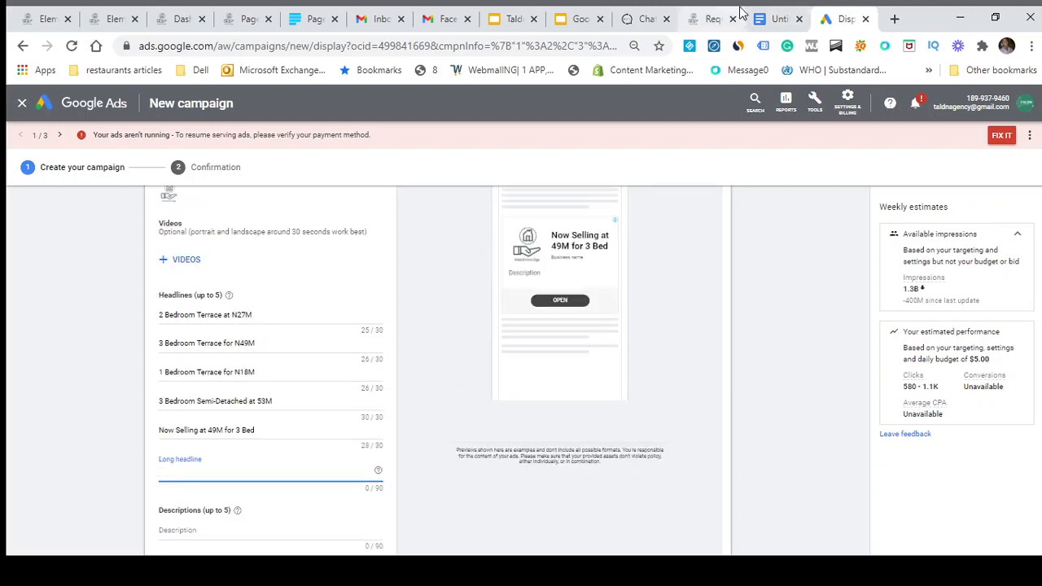
Step: Copy "Now Selling at 49M for 3 Bedroom Terrace" from the Google Docs ad copy into the long headline in Google Ads
{"action": "left_click", "coordinate": [769, 19]}
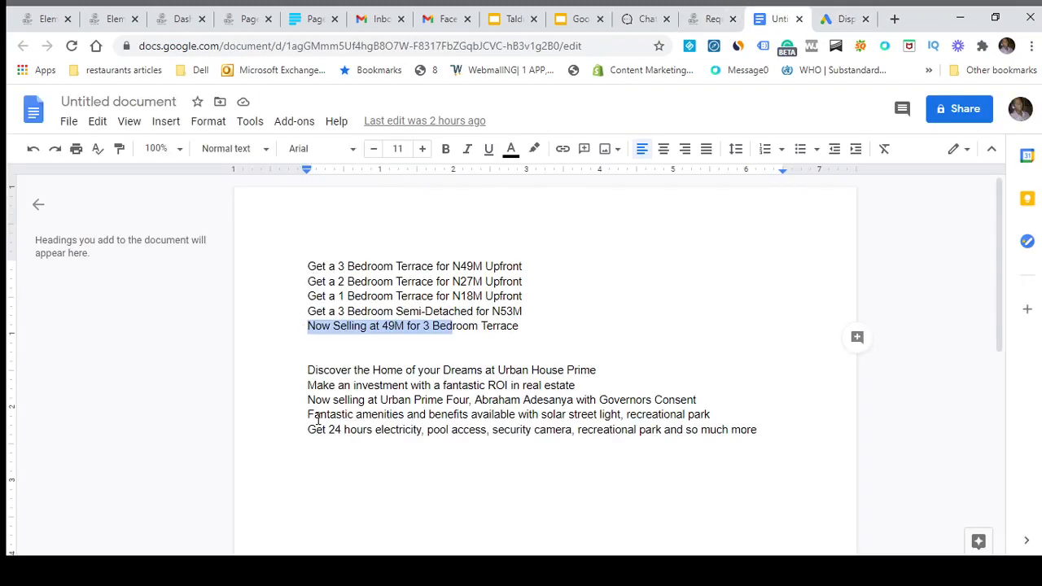
{"action": "left_click", "coordinate": [316, 326]}
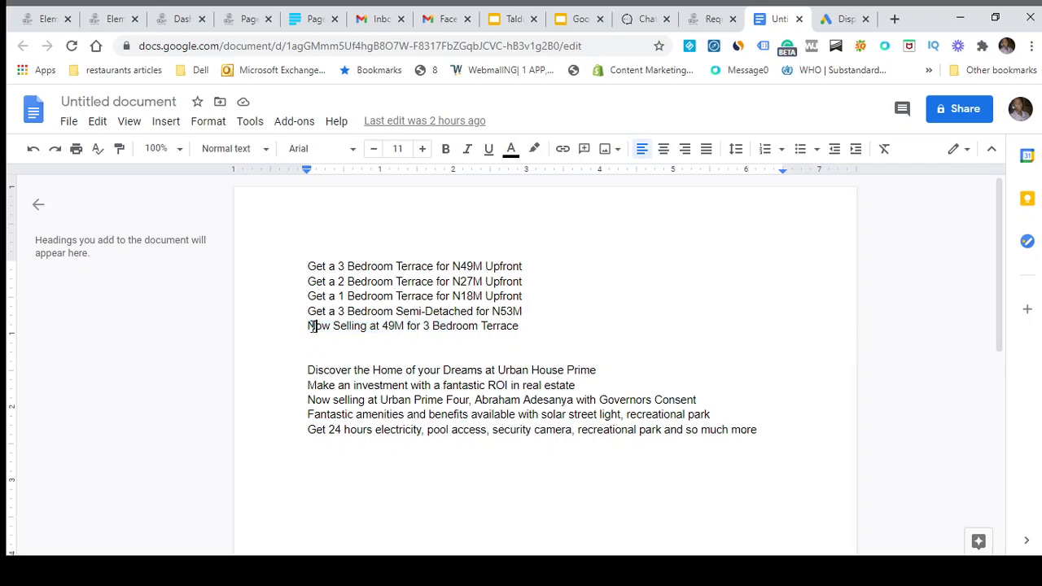
{"action": "left_click_drag", "start_coordinate": [310, 326], "coordinate": [527, 324]}
{"action": "key", "text": "ctrl+c"}
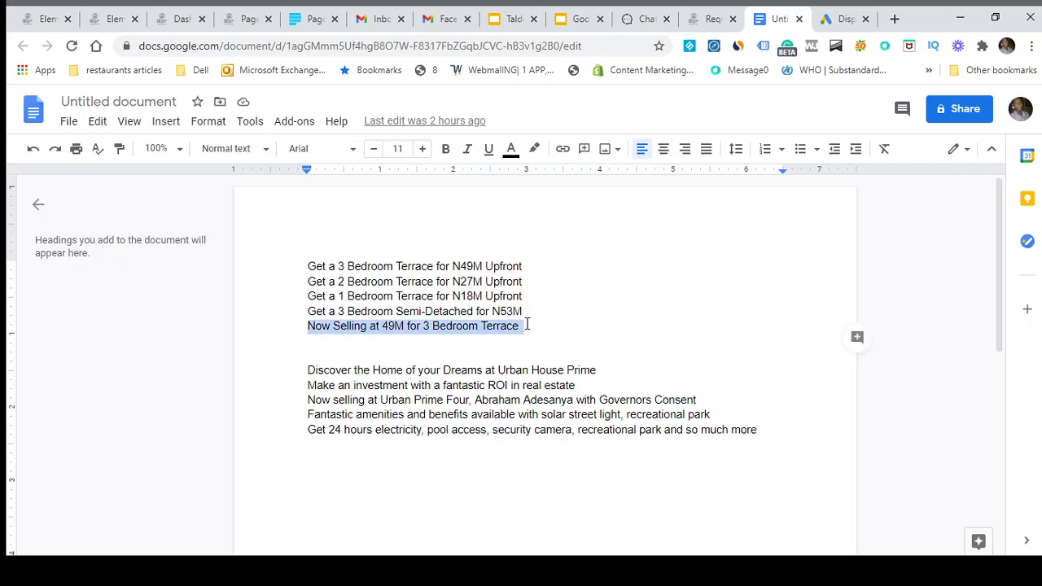
{"action": "left_click", "coordinate": [840, 19]}
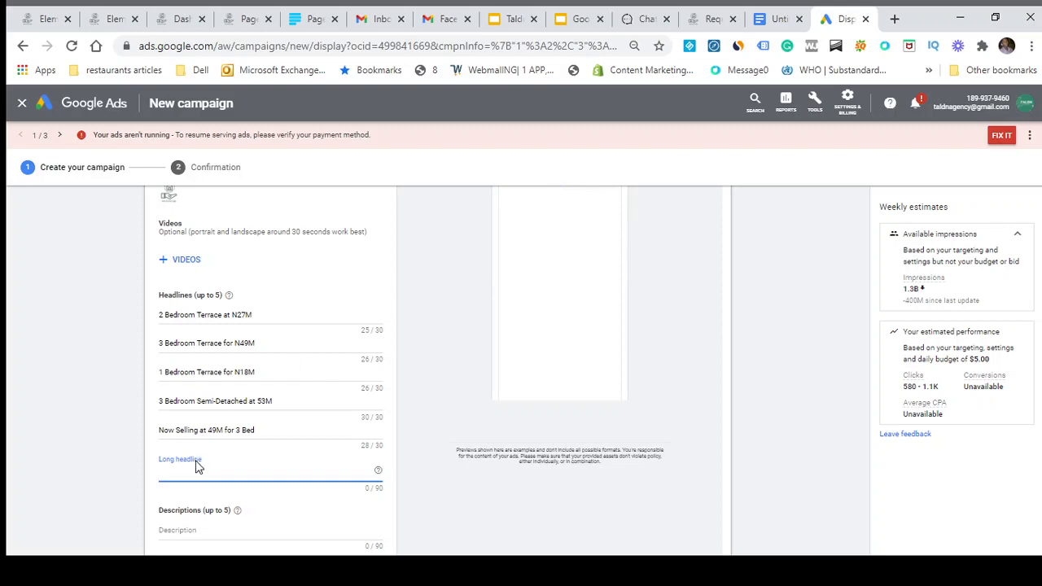
{"action": "key", "text": "ctrl+v"}
Step: Add four more description fields to the responsive ad, making five in all
{"action": "scroll", "coordinate": [205, 492], "scroll_direction": "down", "scroll_amount": 2}
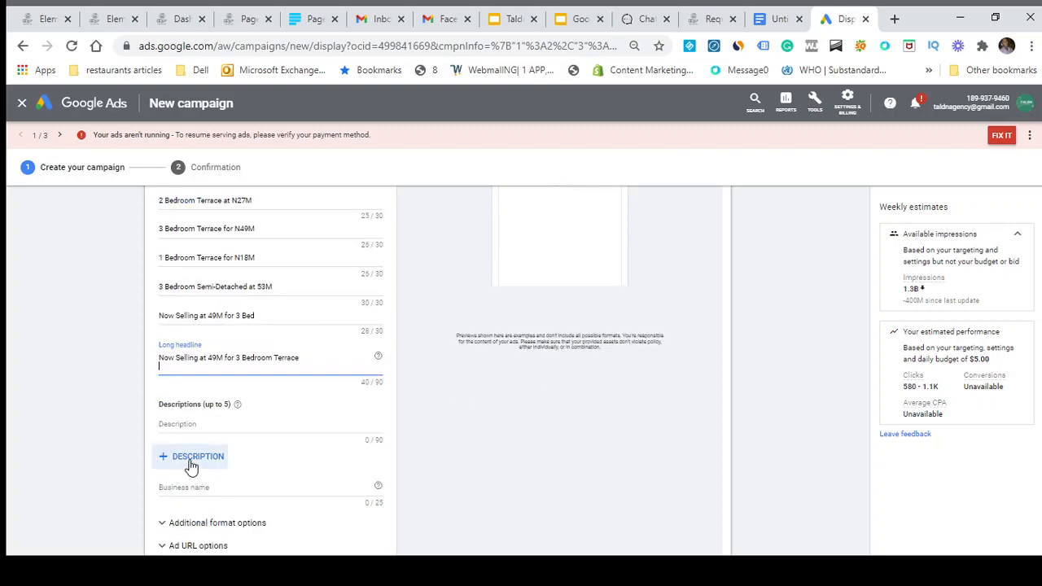
{"action": "left_click", "coordinate": [192, 460]}
{"action": "left_click", "coordinate": [191, 460]}
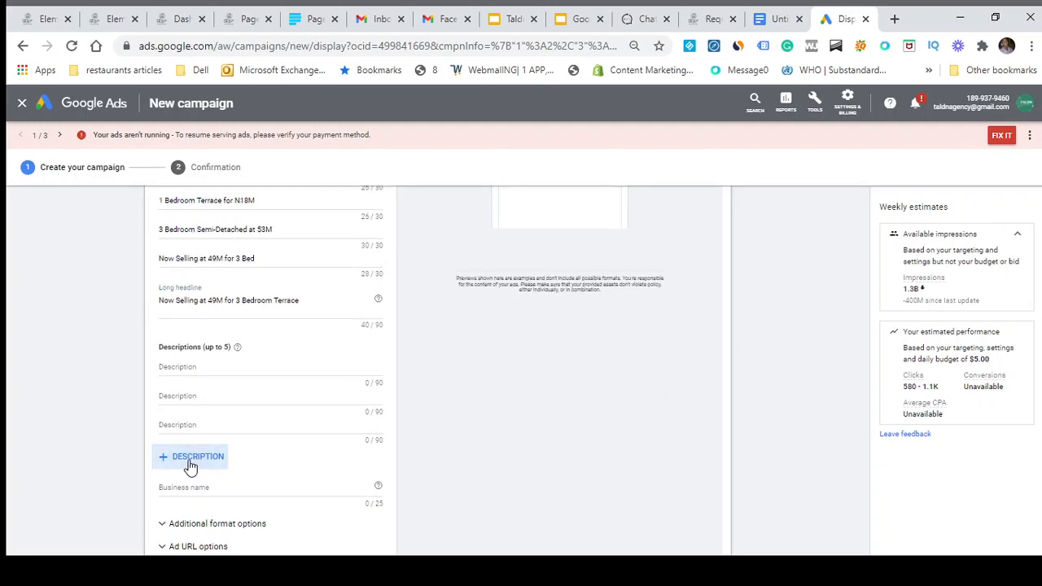
{"action": "left_click", "coordinate": [190, 460]}
{"action": "left_click", "coordinate": [191, 458]}
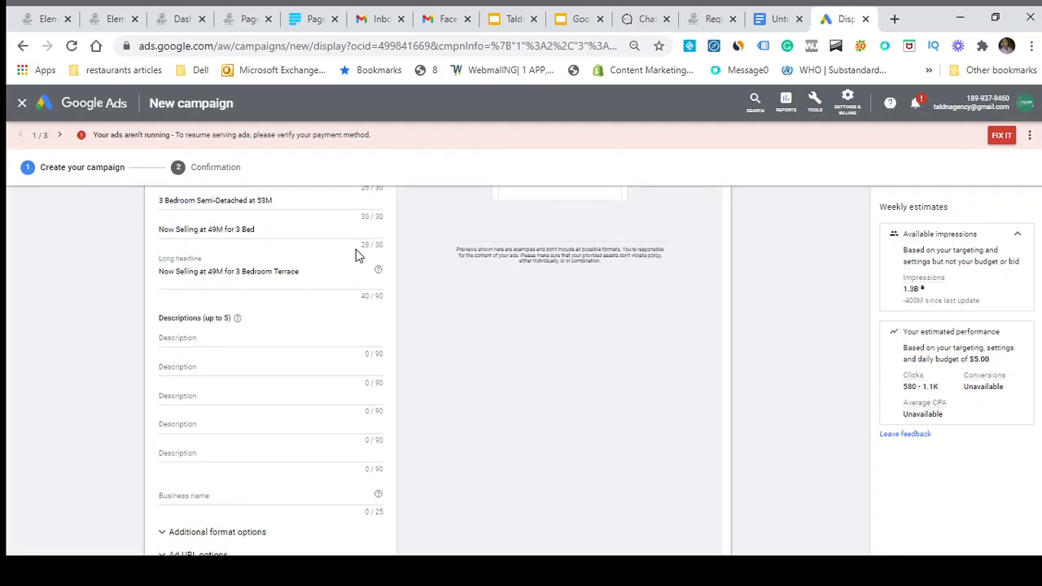
Step: Copy "Discover the Home of your Dreams at Urban House Prime" from the Google Docs ad copy into the first description in Google Ads
{"action": "left_click", "coordinate": [756, 18]}
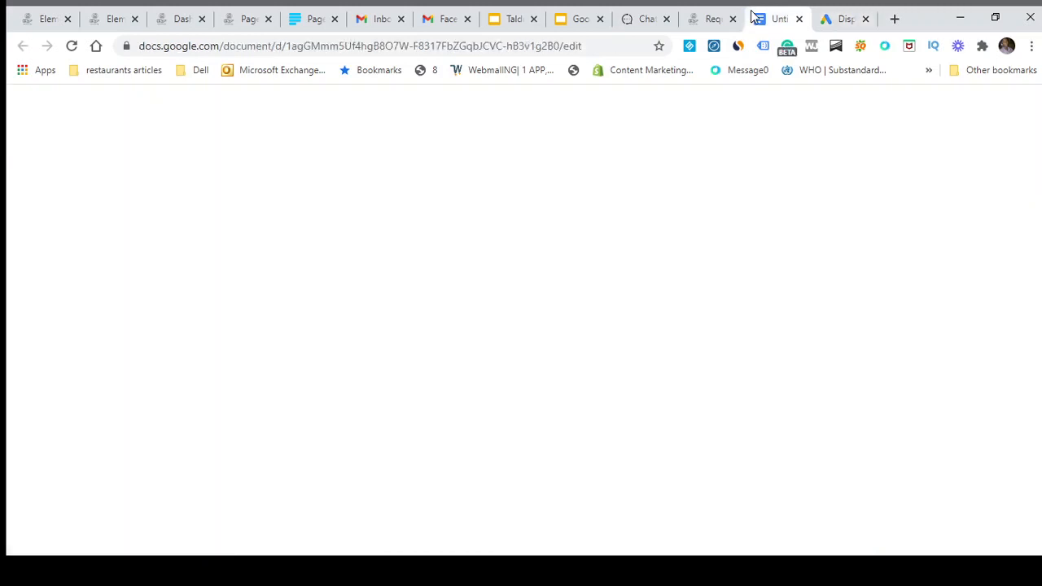
{"action": "left_click", "coordinate": [700, 352]}
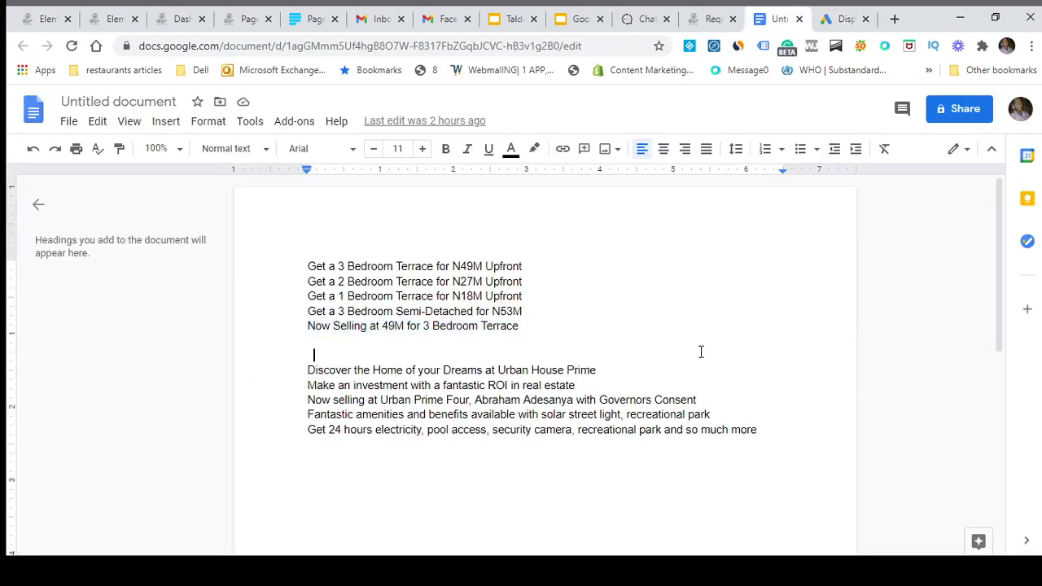
{"action": "triple_click", "coordinate": [604, 371]}
{"action": "key", "text": "shift+Down"}
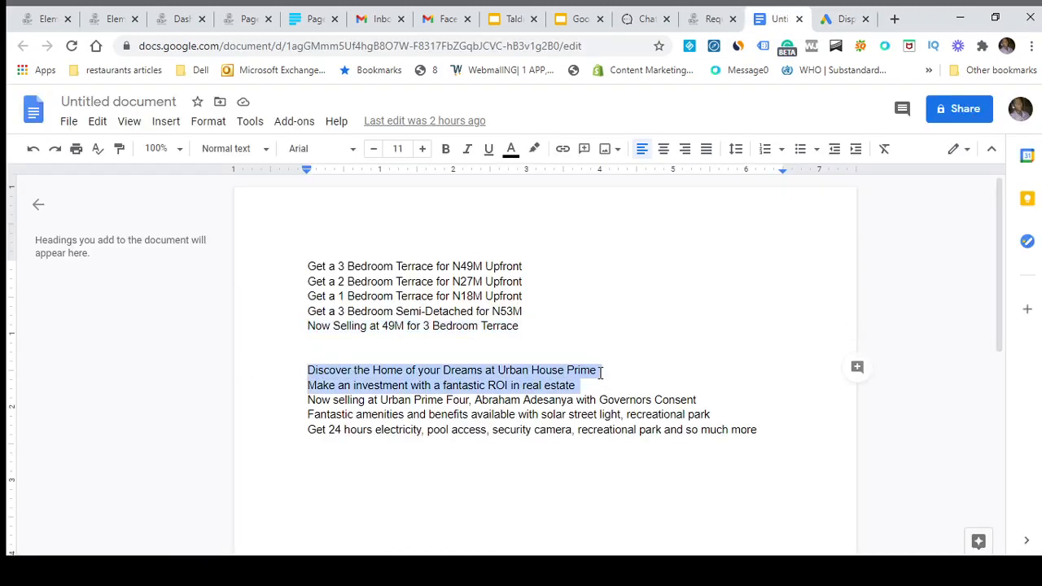
{"action": "left_click_drag", "start_coordinate": [600, 372], "coordinate": [307, 366]}
{"action": "key", "text": "ctrl+c"}
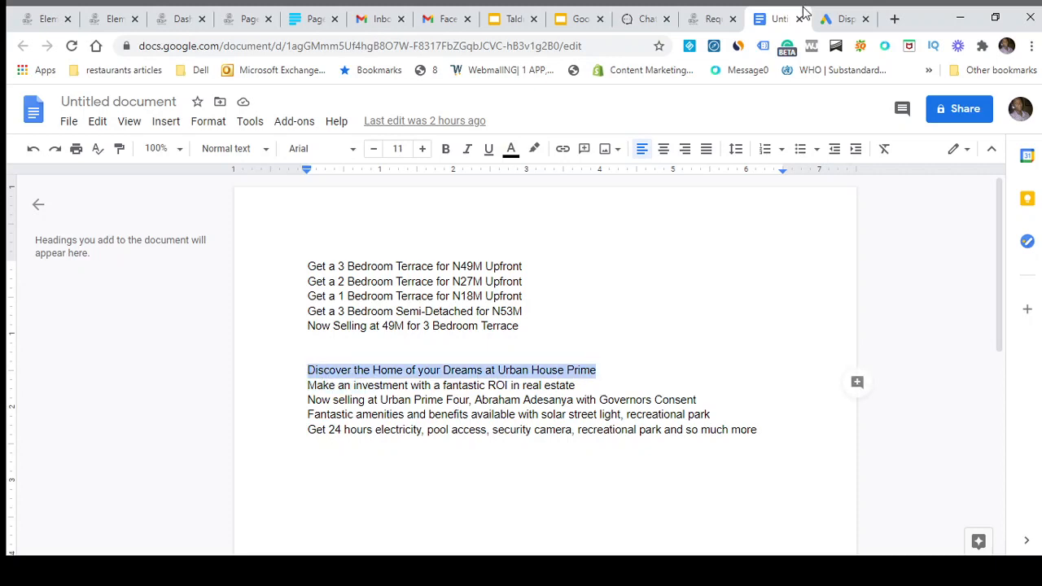
{"action": "left_click", "coordinate": [838, 22]}
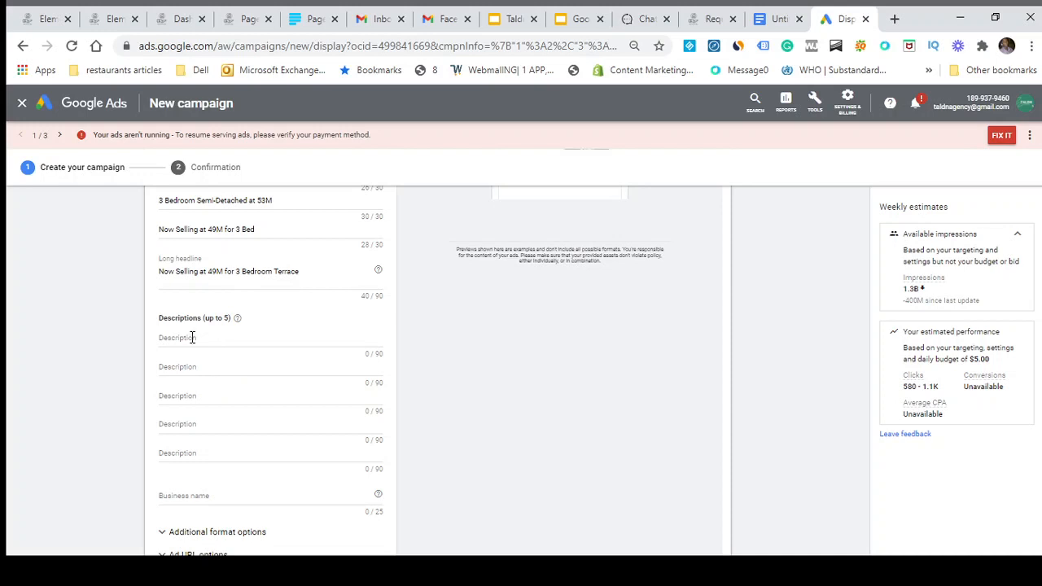
{"action": "left_click", "coordinate": [221, 337]}
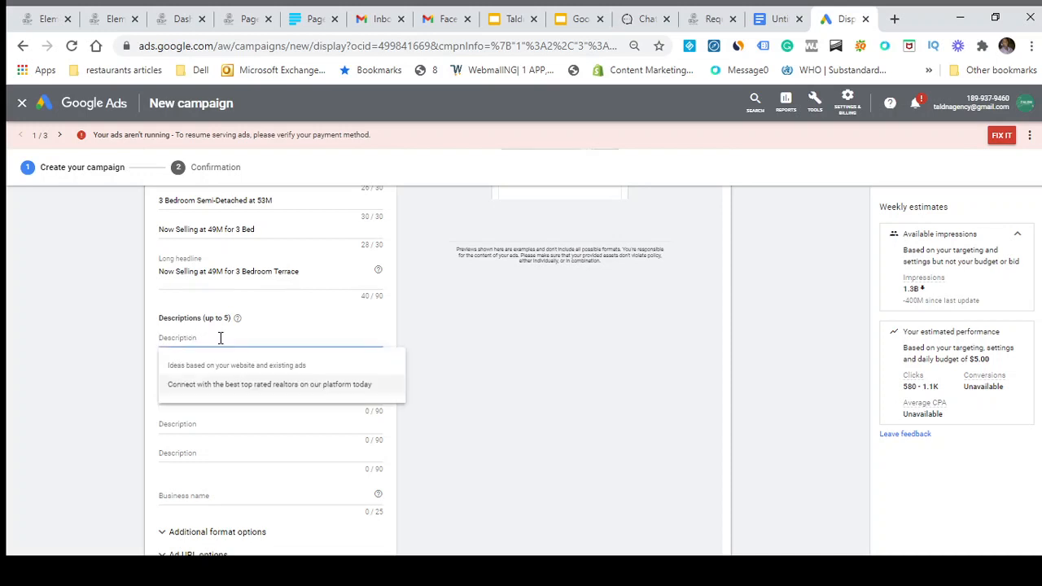
{"action": "key", "text": "ctrl+v"}
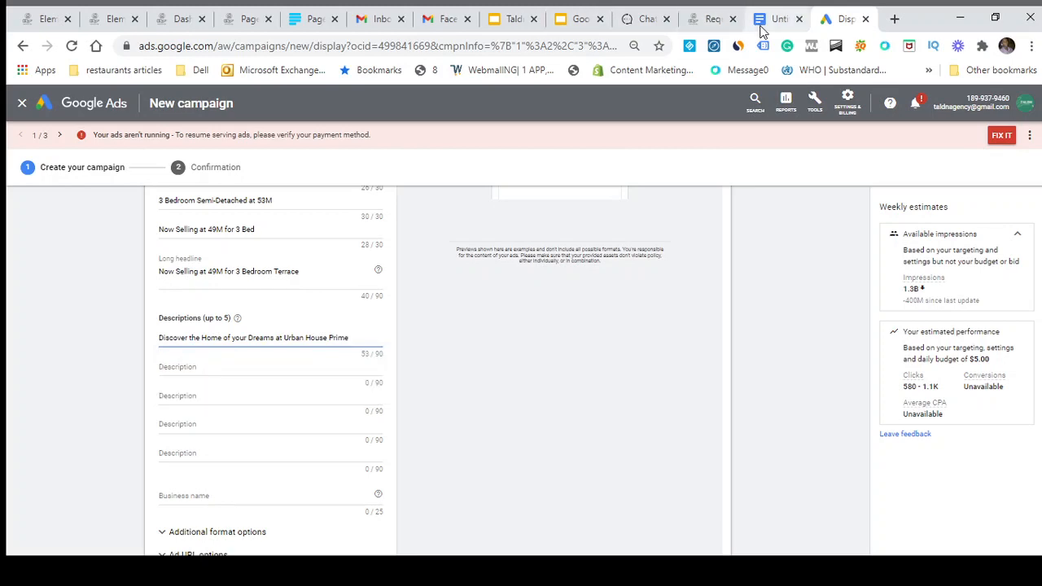
Step: Copy "Make an investment with a fantastic ROI in real estate" from the Google Docs ad copy into the second description in Google Ads
{"action": "left_click", "coordinate": [764, 19]}
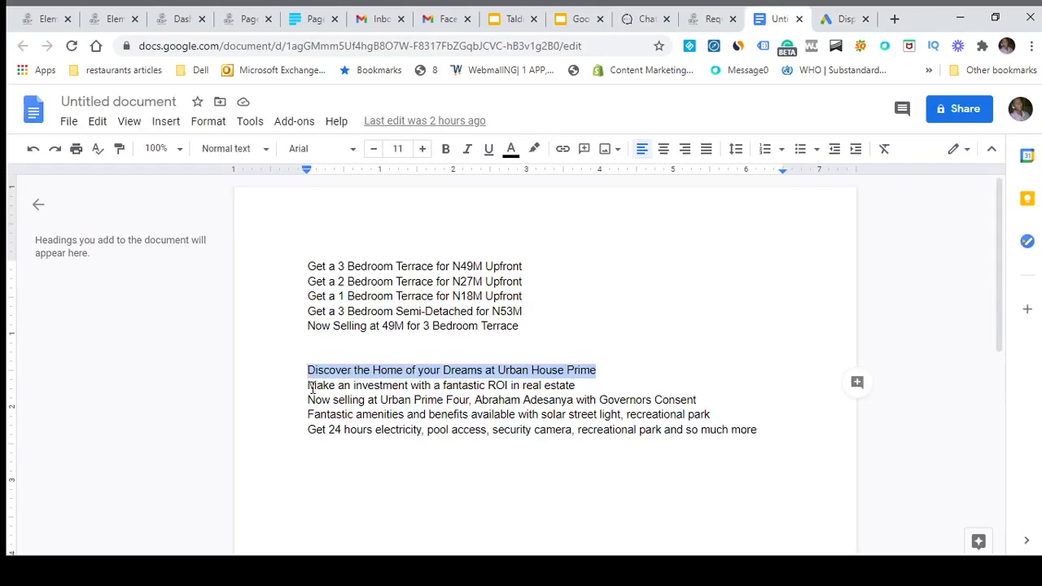
{"action": "left_click_drag", "start_coordinate": [308, 388], "coordinate": [615, 383]}
{"action": "key", "text": "ctrl+c"}
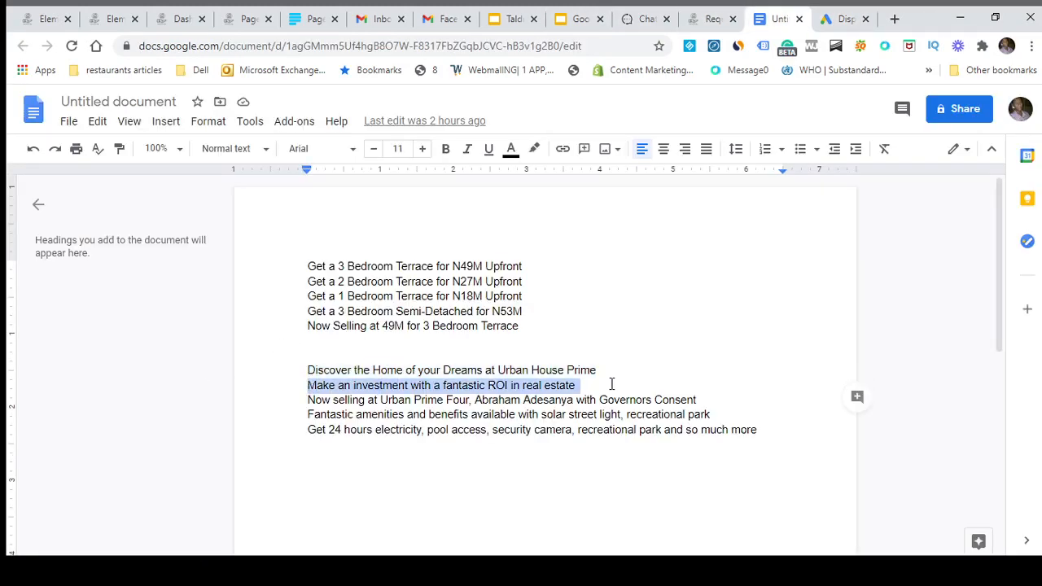
{"action": "left_click", "coordinate": [842, 20]}
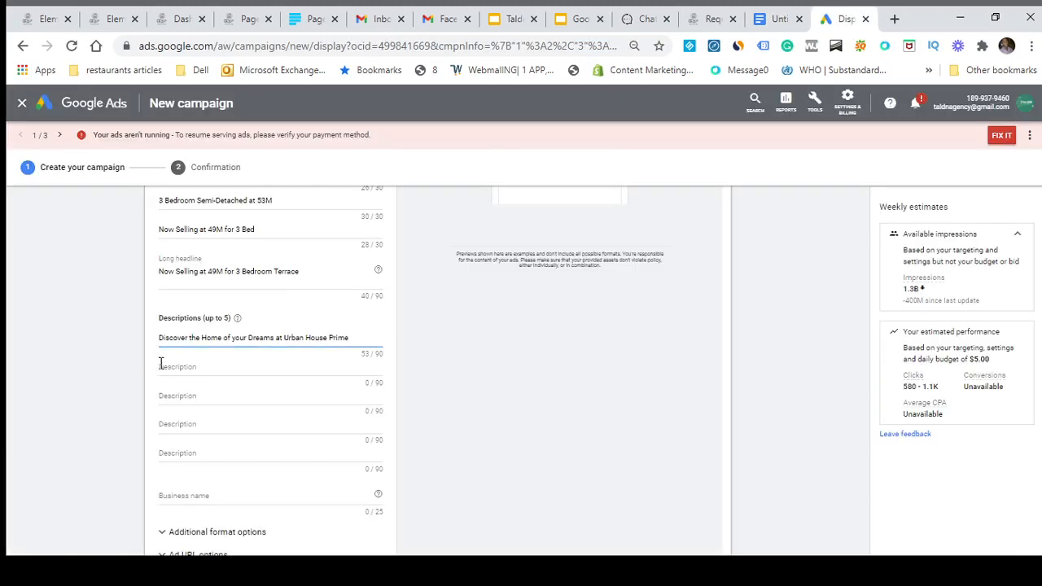
{"action": "left_click", "coordinate": [161, 365]}
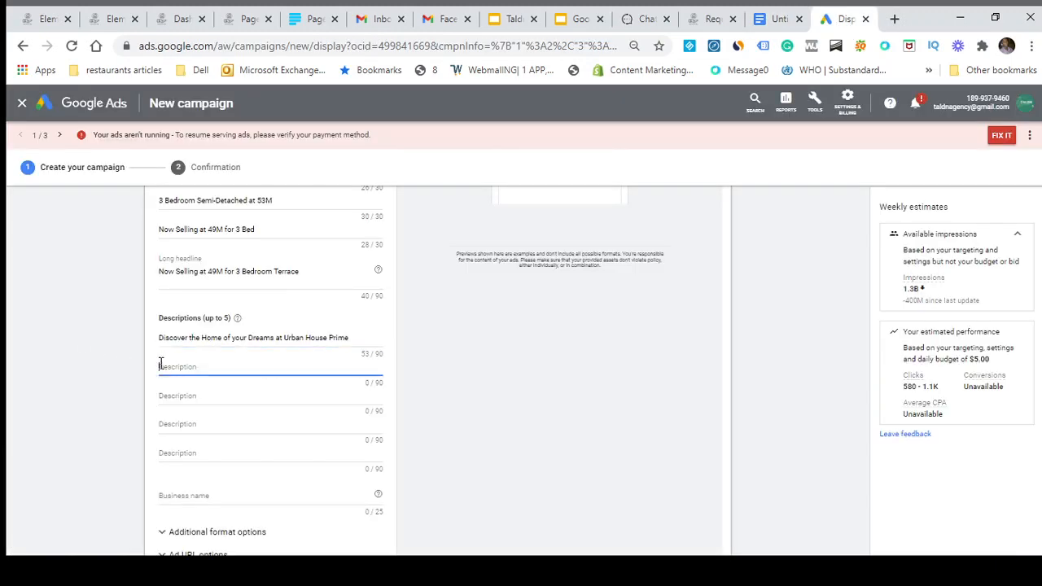
{"action": "key", "text": "ctrl+v"}
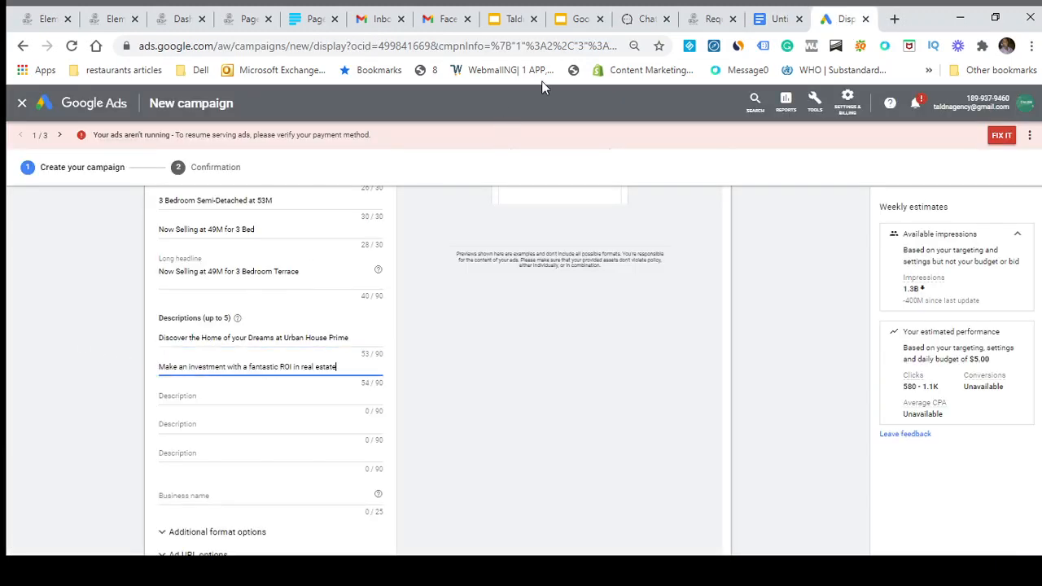
Step: Copy "Now selling at Urban Prime Four, Abraham Adesanya with Governors Consent" from the Google Docs ad copy into the third description in Google Ads
{"action": "left_click", "coordinate": [777, 19]}
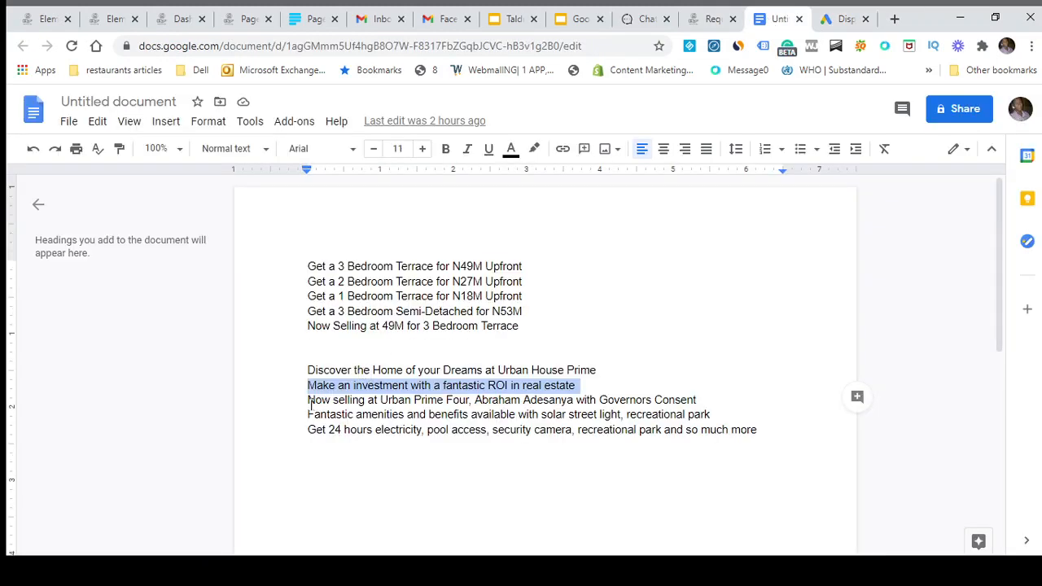
{"action": "left_click_drag", "start_coordinate": [309, 400], "coordinate": [345, 400]}
{"action": "left_click_drag", "start_coordinate": [431, 389], "coordinate": [734, 410]}
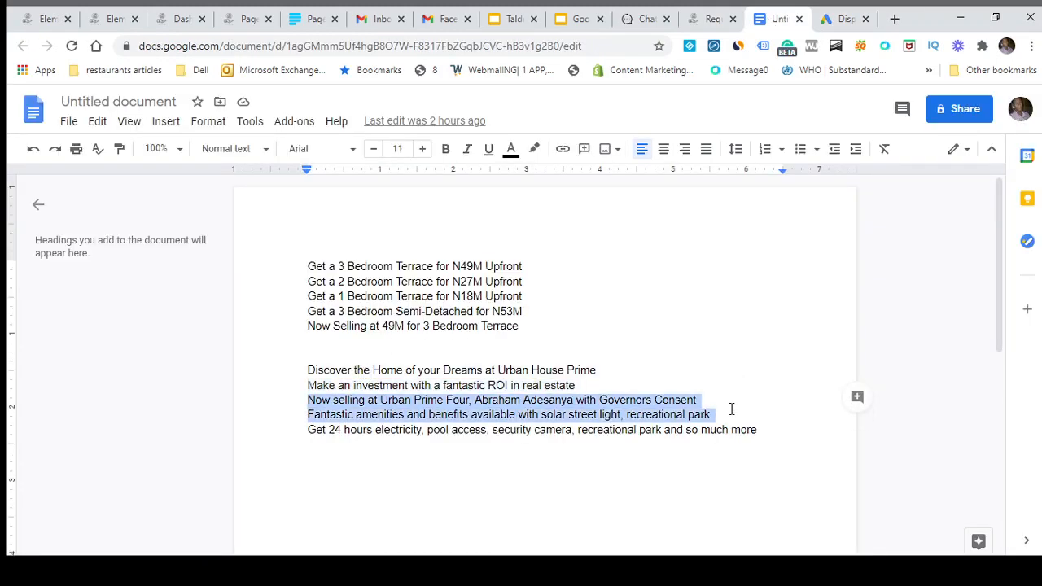
{"action": "key", "text": "shift+Up"}
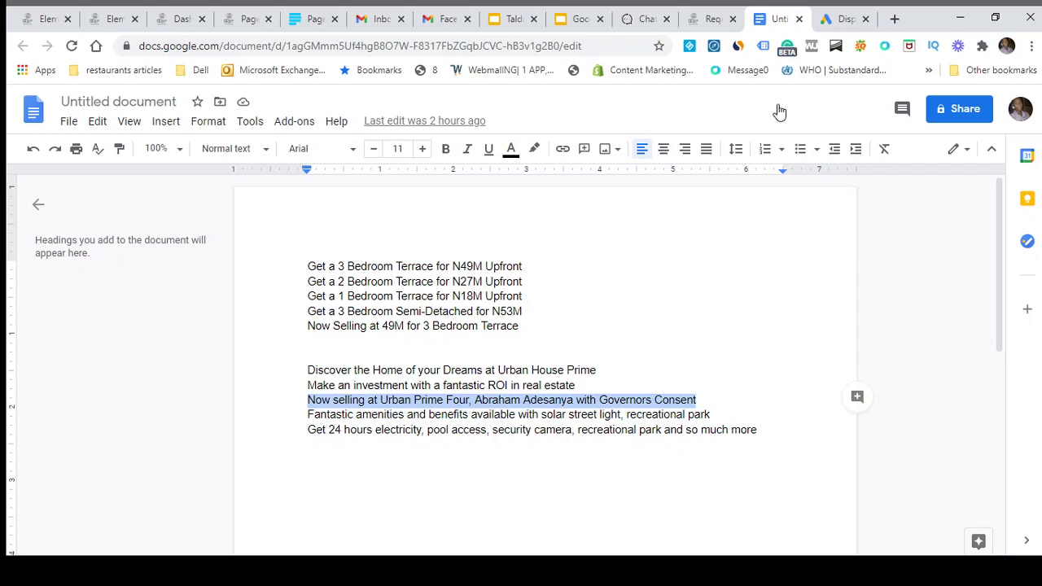
{"action": "left_click", "coordinate": [829, 11]}
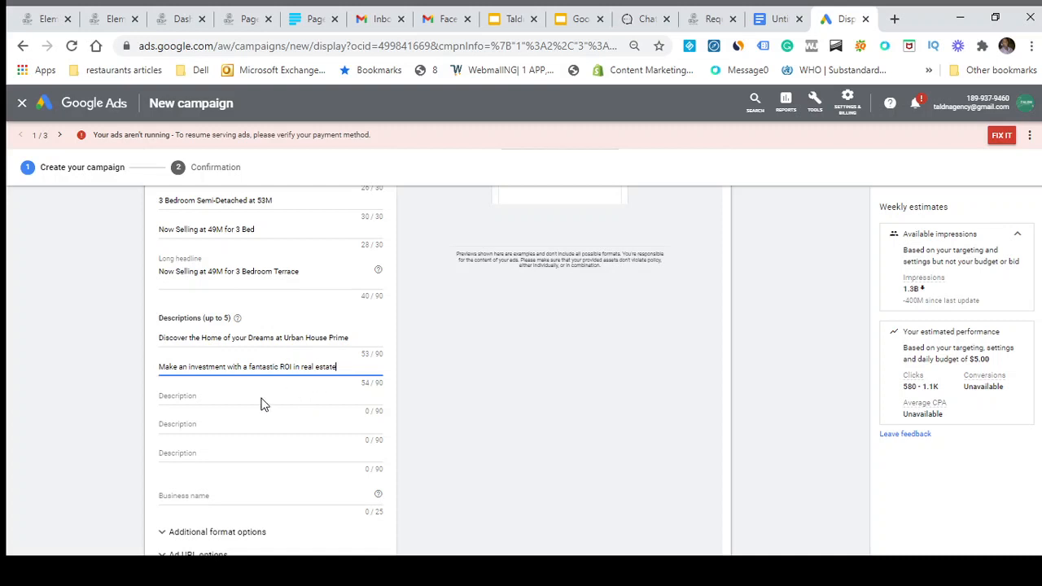
{"action": "left_click", "coordinate": [261, 397]}
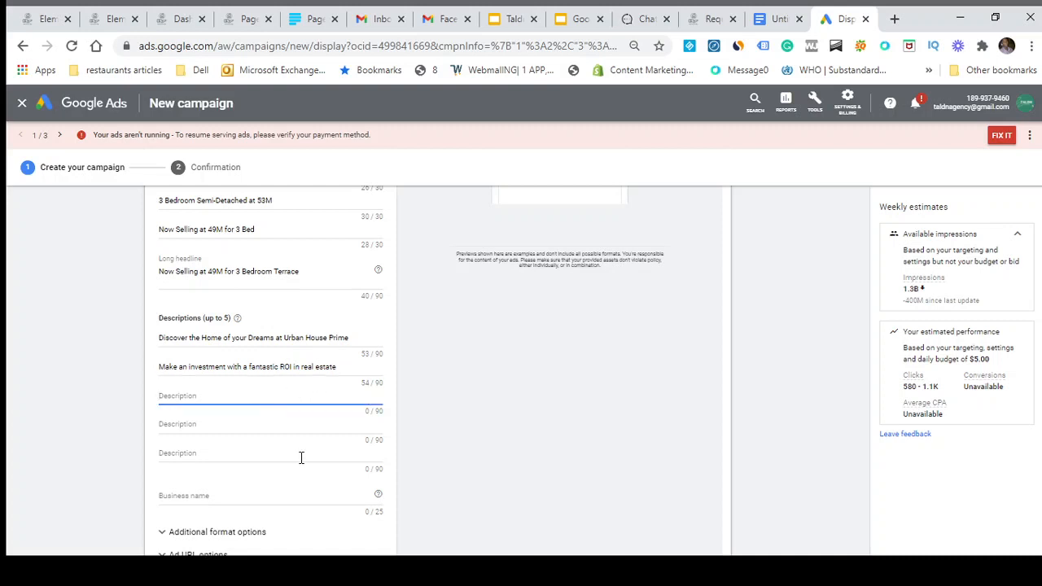
{"action": "key", "text": "ctrl+v"}
Step: Copy "Fantastic amenities and benefits available with solar street light, recreational park" from Google Docs into the fourth description in Google Ads
{"action": "left_click", "coordinate": [765, 21]}
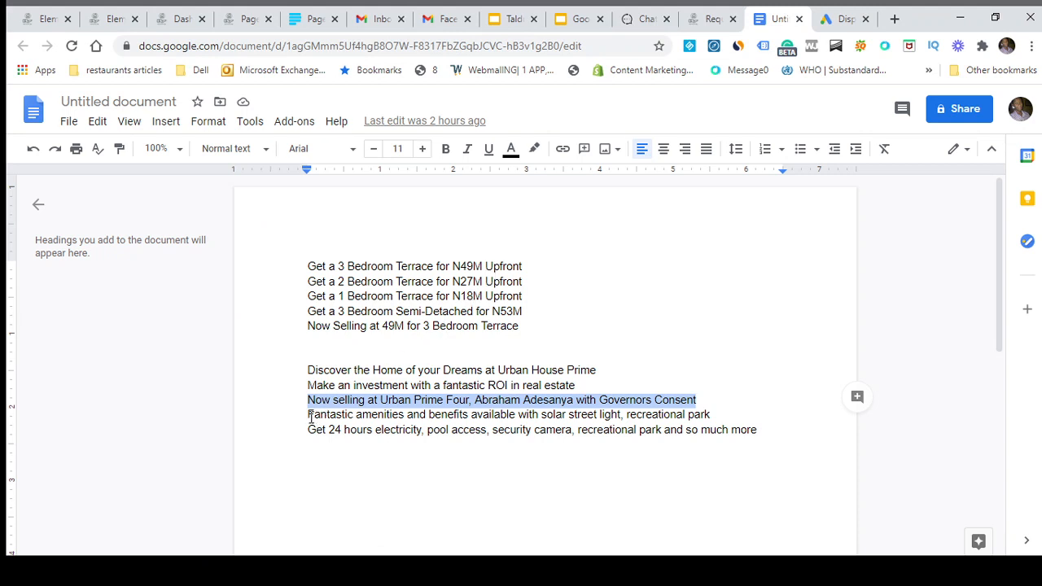
{"action": "left_click_drag", "start_coordinate": [310, 416], "coordinate": [719, 418]}
{"action": "key", "text": "ctrl+c"}
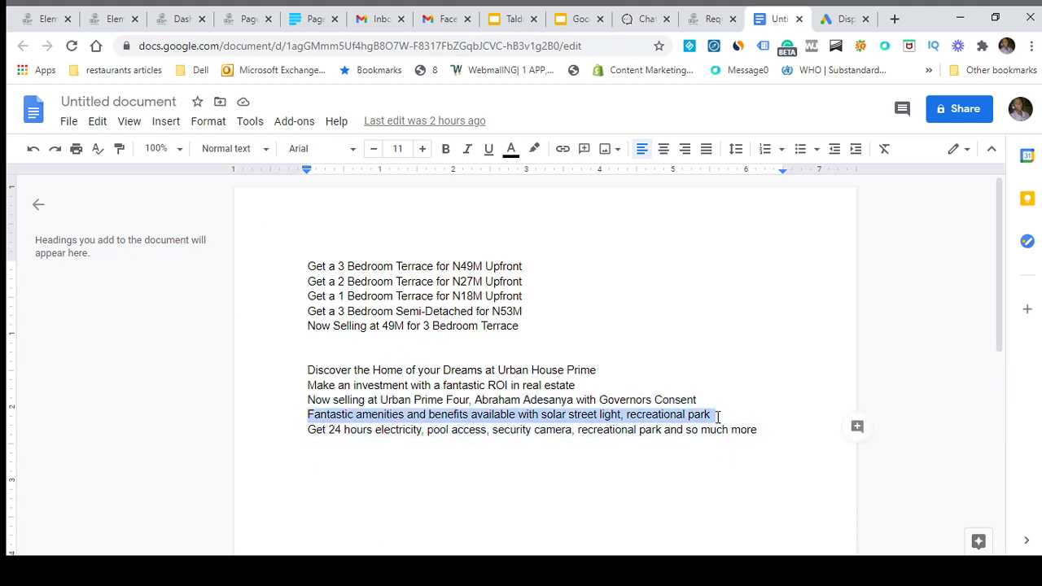
{"action": "left_click", "coordinate": [825, 18]}
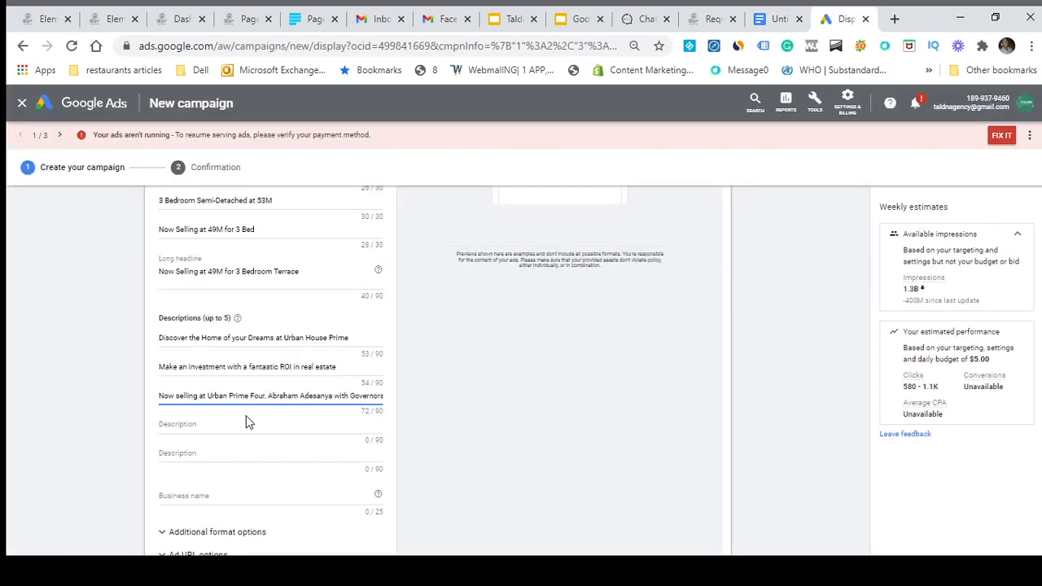
{"action": "left_click", "coordinate": [249, 424]}
{"action": "key", "text": "ctrl+v"}
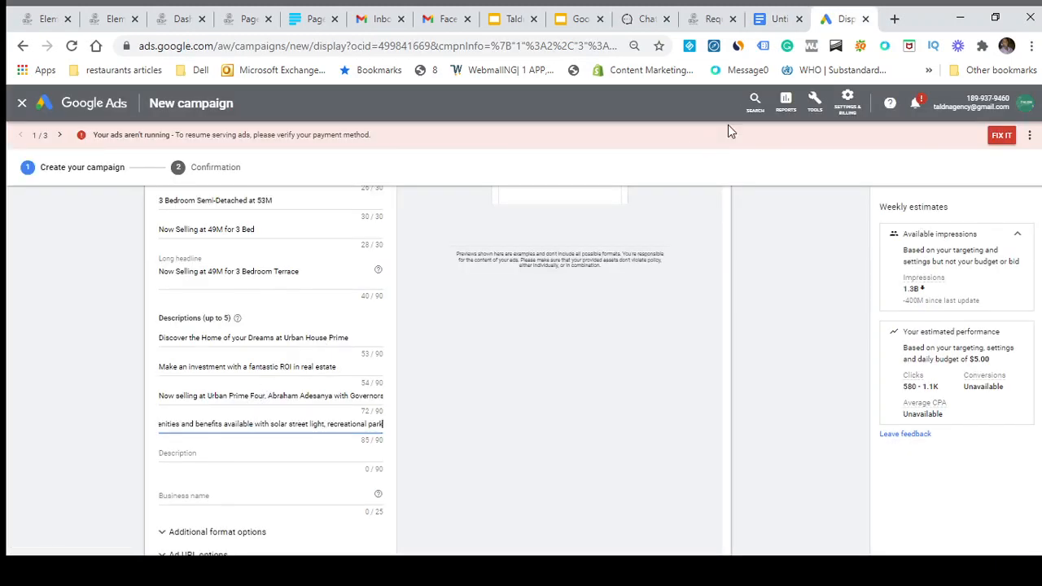
Step: Copy "Get 24 hours electricity, pool access, security camera, recreational park and so much more" from Google Docs into the fifth description in Google Ads
{"action": "left_click", "coordinate": [772, 18]}
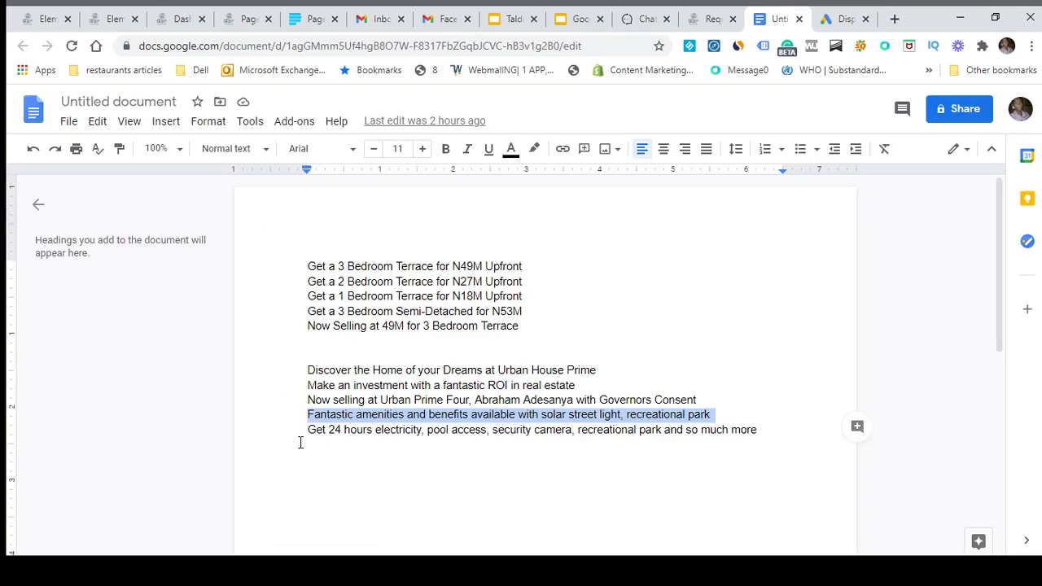
{"action": "left_click", "coordinate": [312, 429]}
{"action": "left_click_drag", "start_coordinate": [311, 430], "coordinate": [525, 441]}
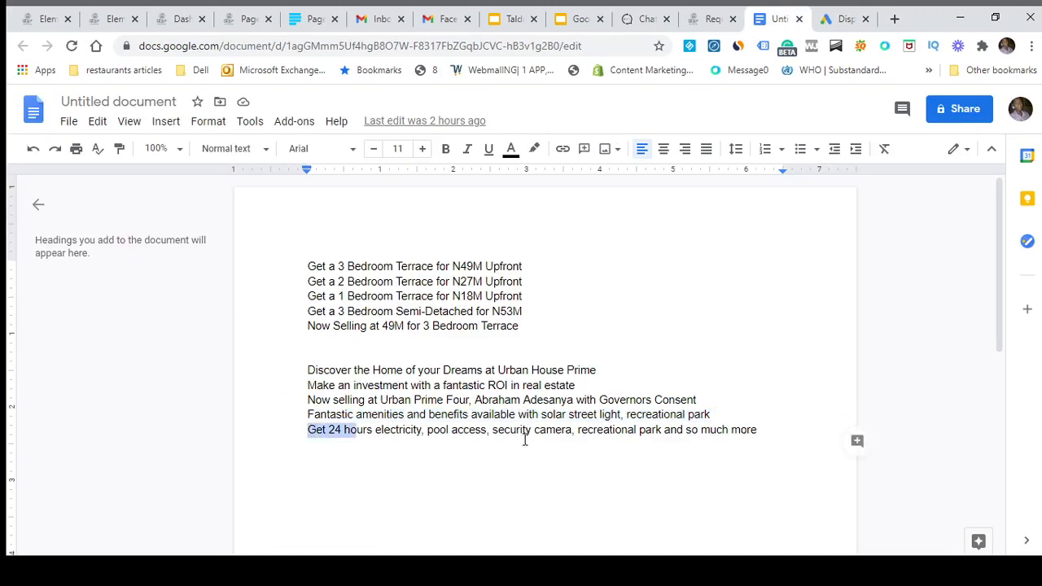
{"action": "left_click_drag", "start_coordinate": [734, 422], "coordinate": [309, 432]}
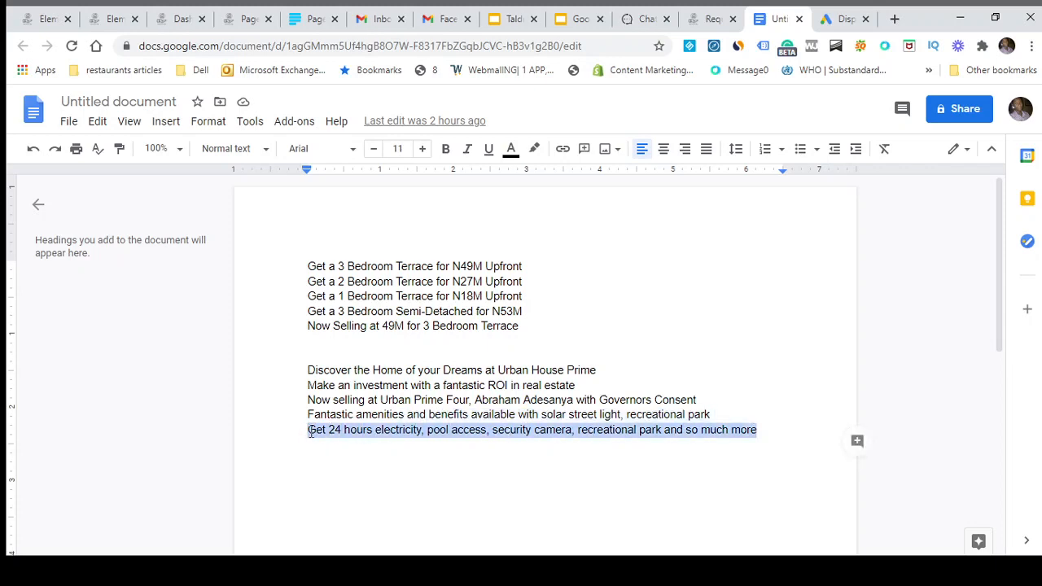
{"action": "right_click", "coordinate": [321, 435]}
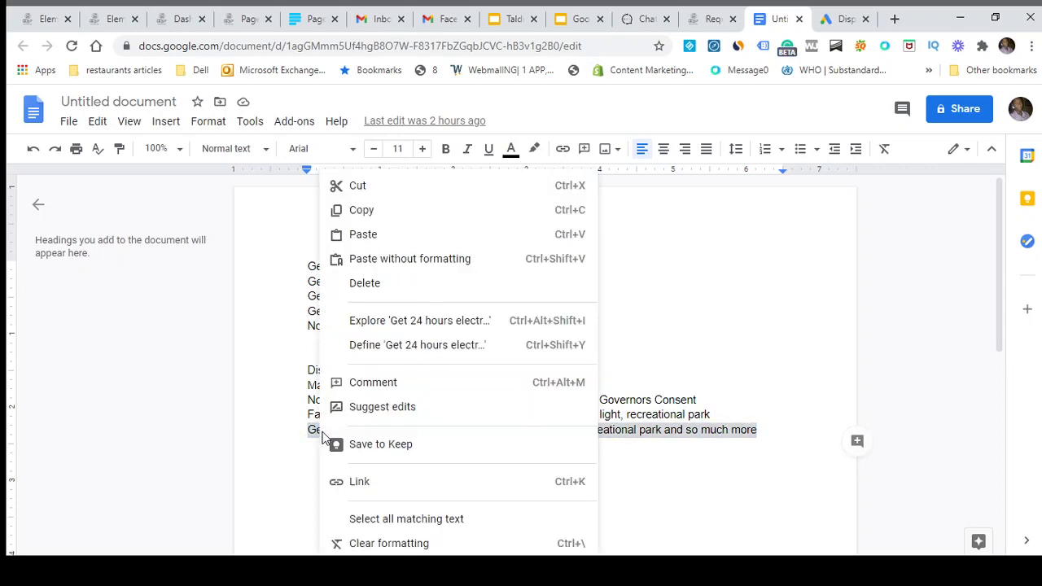
{"action": "left_click", "coordinate": [361, 213]}
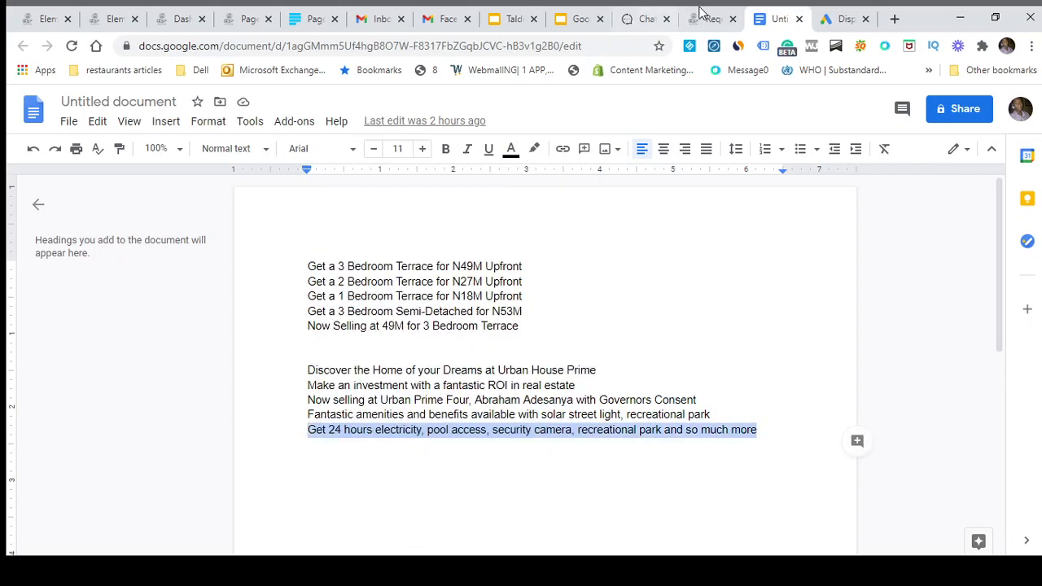
{"action": "left_click", "coordinate": [844, 19]}
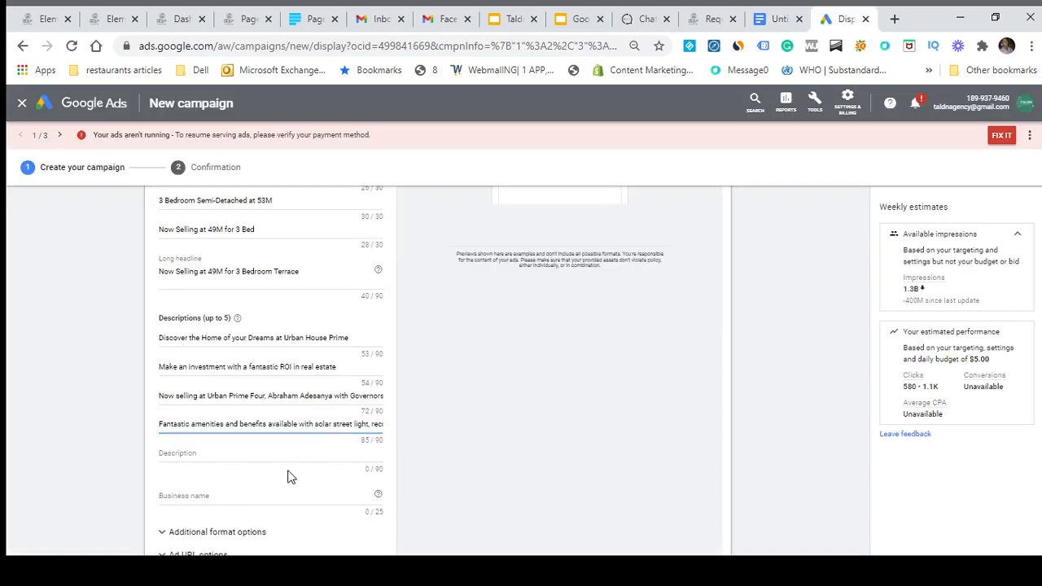
{"action": "left_click", "coordinate": [285, 451]}
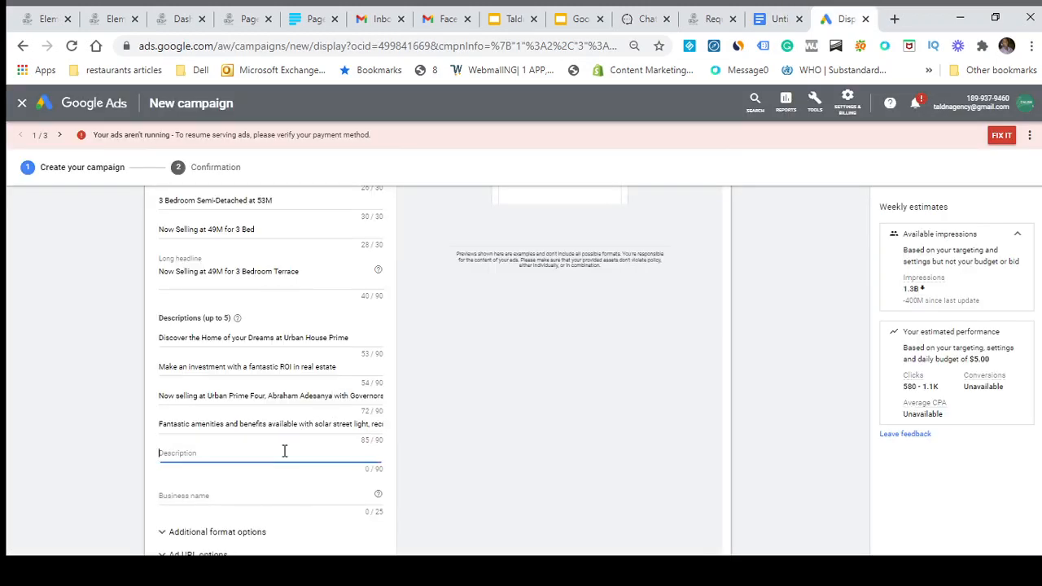
{"action": "key", "text": "ctrl+v"}
Step: Enter "realestateoga.com" as the ad's business name
{"action": "scroll", "coordinate": [285, 468], "scroll_direction": "down", "scroll_amount": 1}
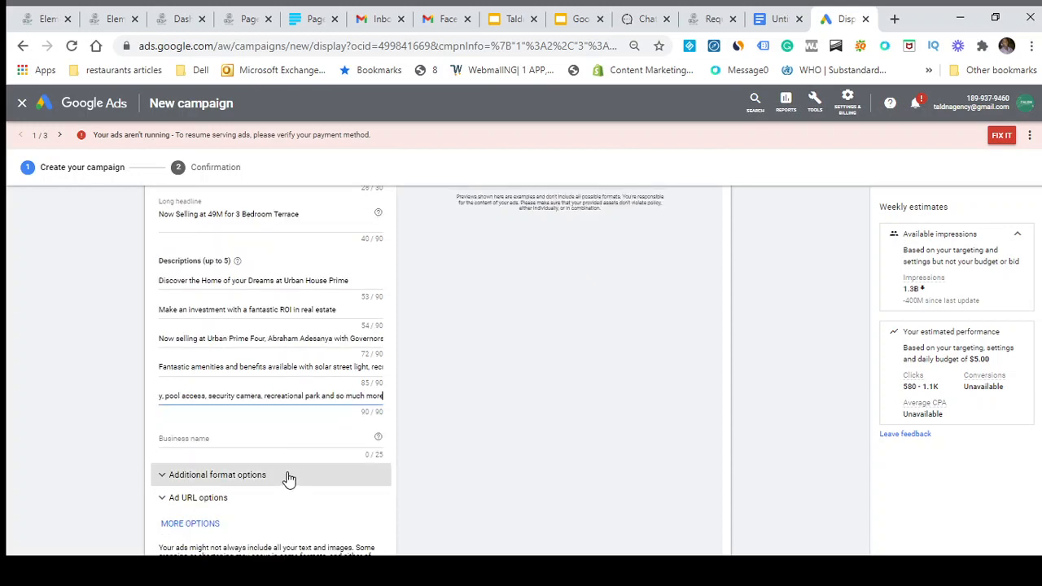
{"action": "left_click", "coordinate": [265, 437]}
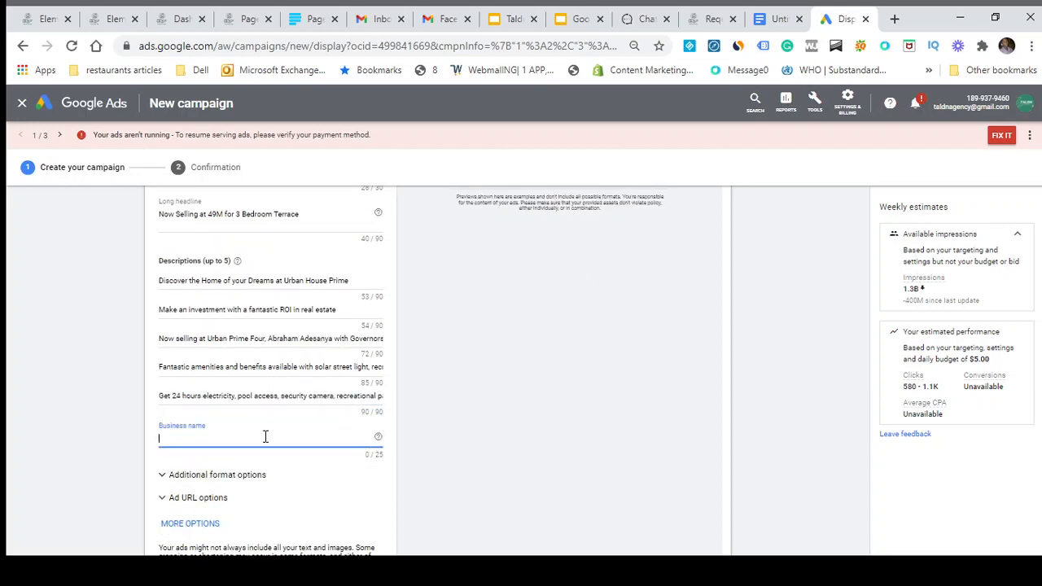
{"action": "type", "text": "realestateoga.com"}
Step: Enable the call to action text option and add the responsive display ad to the ad group
{"action": "scroll", "coordinate": [267, 468], "scroll_direction": "down", "scroll_amount": 3}
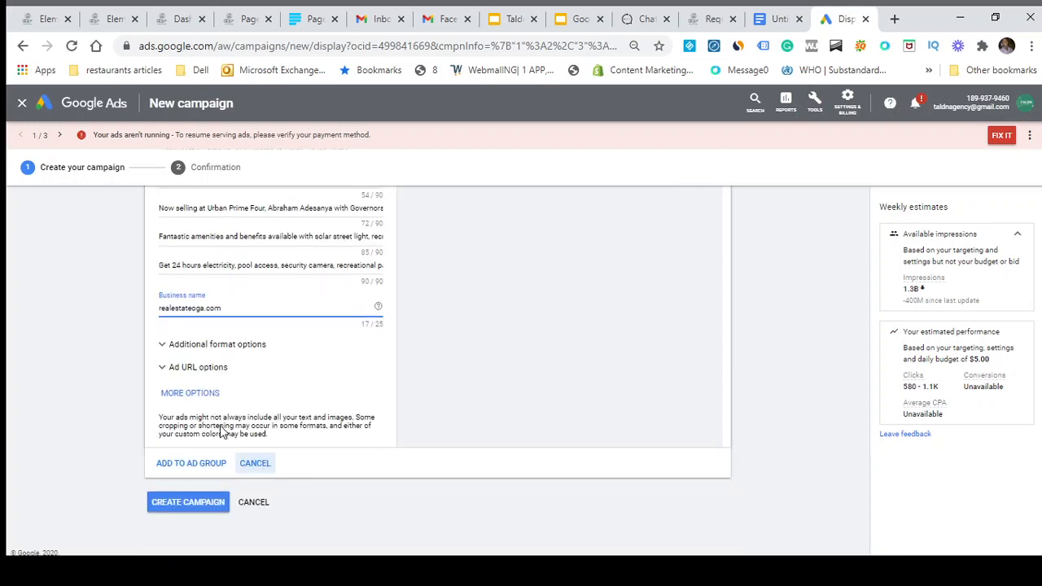
{"action": "left_click", "coordinate": [184, 395]}
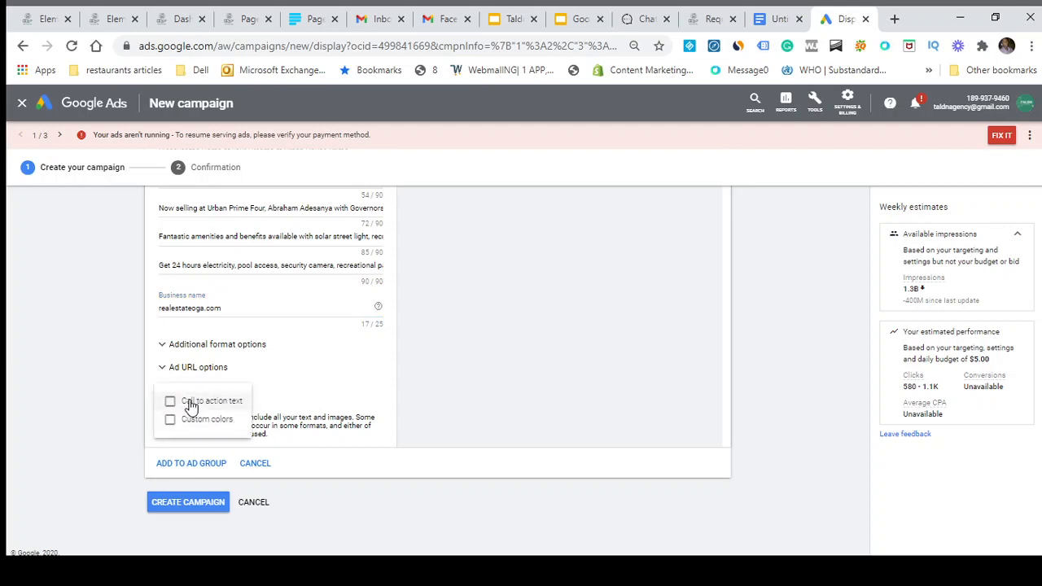
{"action": "left_click", "coordinate": [170, 407]}
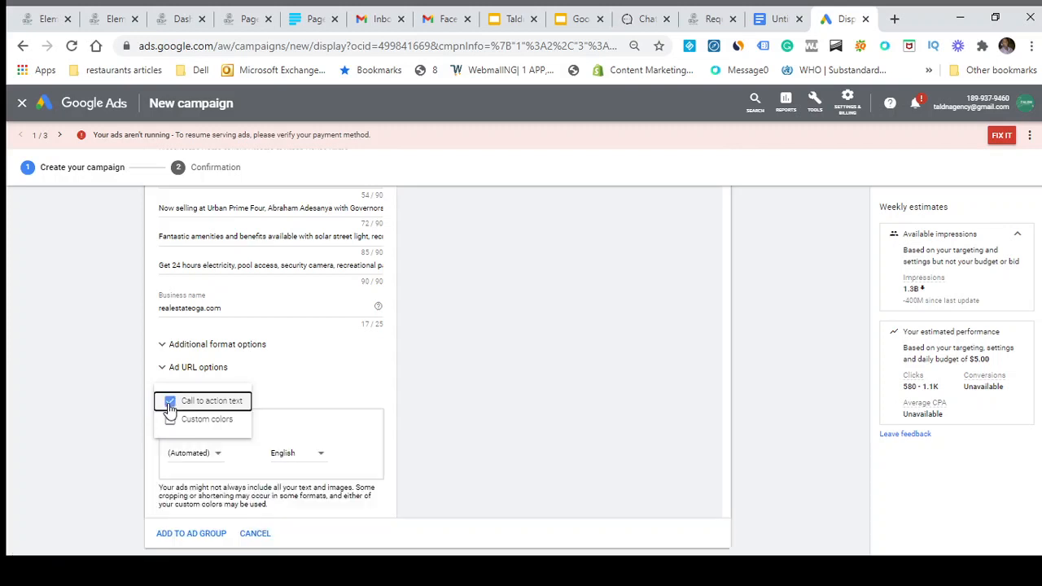
{"action": "left_click", "coordinate": [216, 457]}
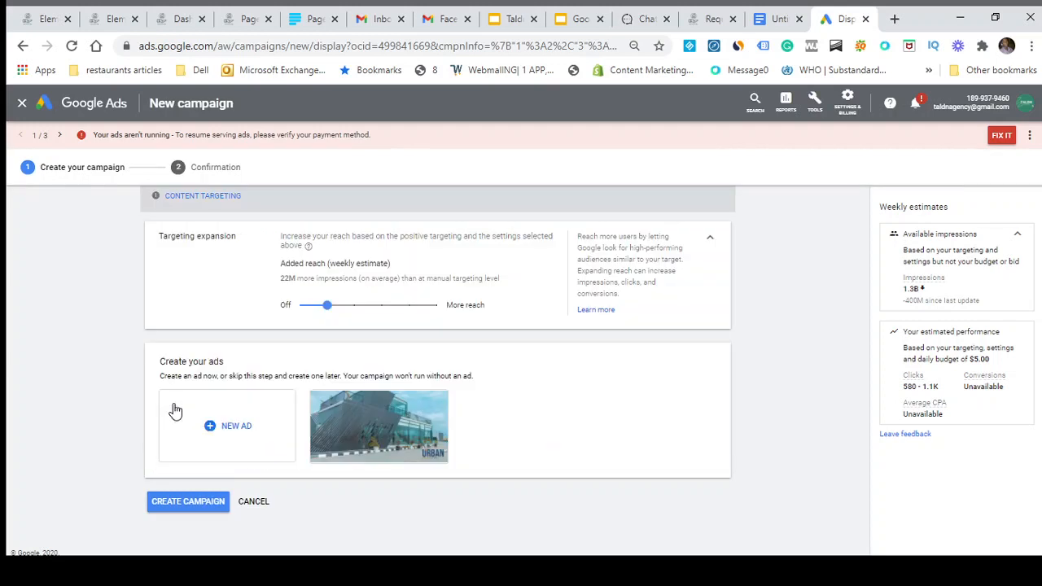
Step: Reopen the saved responsive display ad for editing from its thumbnail under Create your ads
{"action": "mouse_move", "coordinate": [344, 423]}
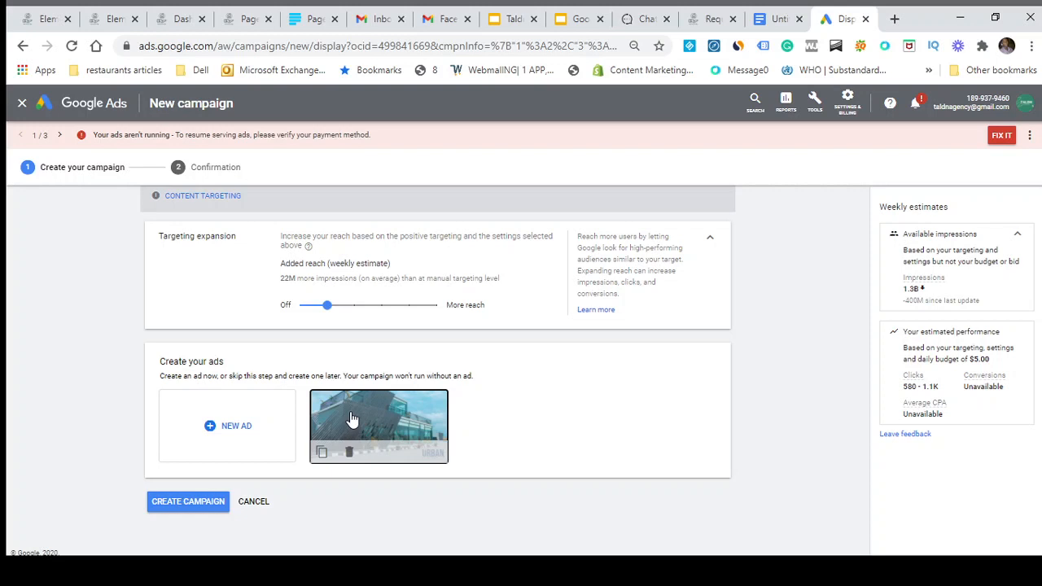
{"action": "left_click", "coordinate": [352, 418]}
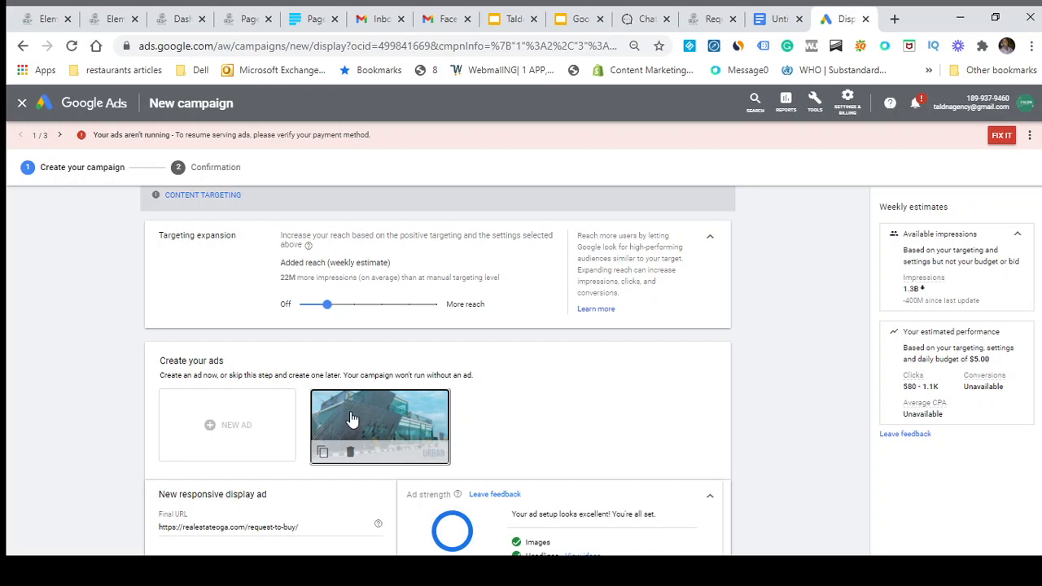
{"action": "left_click", "coordinate": [415, 402]}
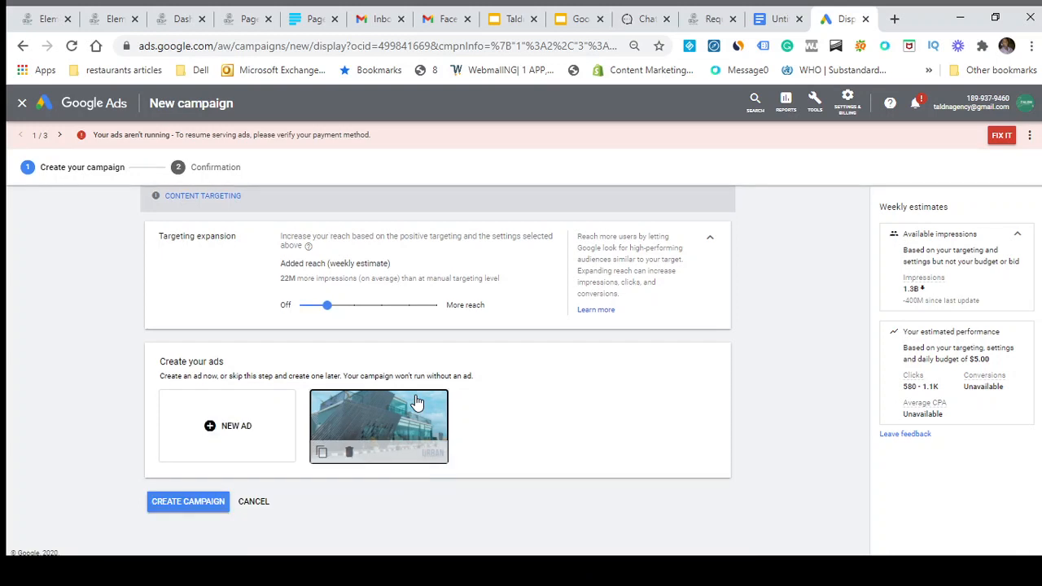
{"action": "left_click", "coordinate": [415, 402]}
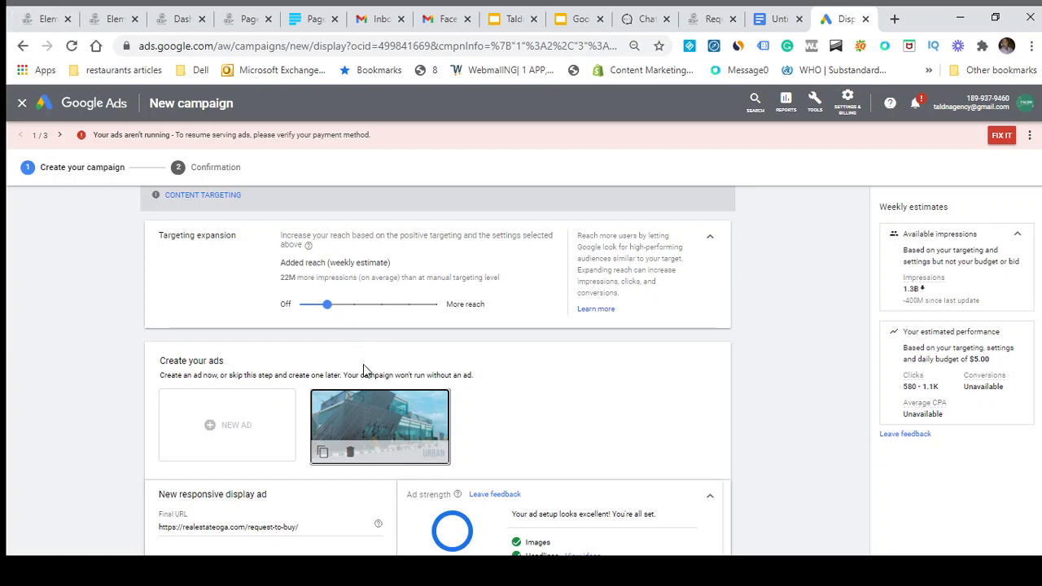
{"action": "left_click", "coordinate": [345, 407]}
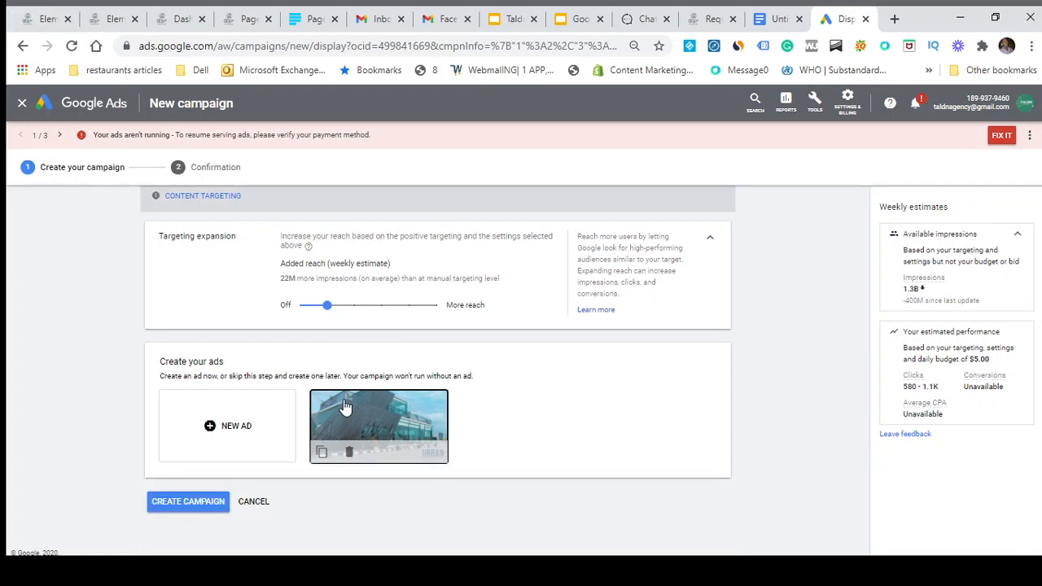
{"action": "left_click", "coordinate": [345, 407]}
{"action": "left_click", "coordinate": [345, 407]}
{"action": "left_click", "coordinate": [390, 420]}
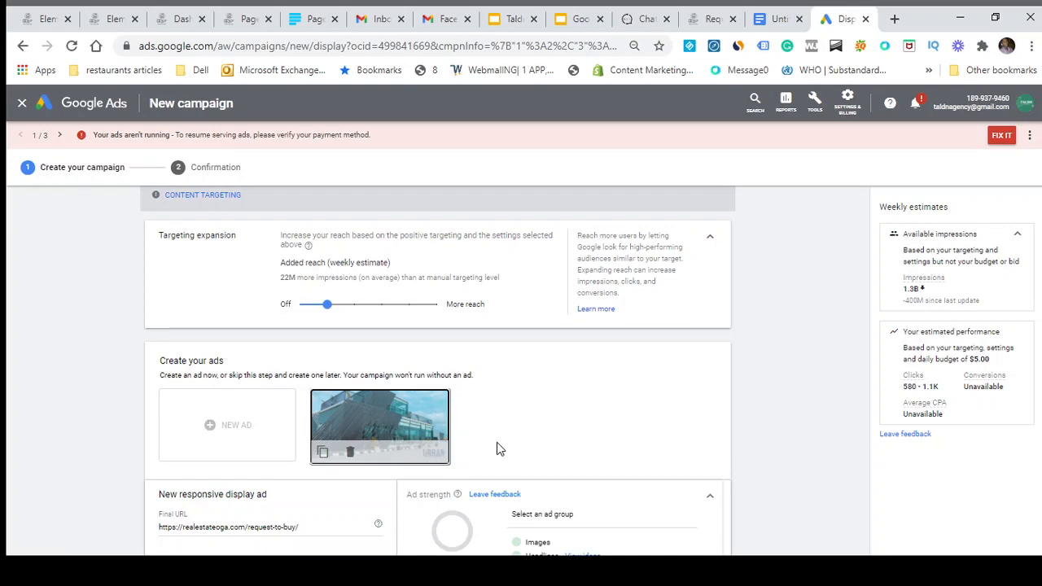
Step: Enable call to action text for the responsive ad and set it to Contact Us
{"action": "scroll", "coordinate": [499, 446], "scroll_direction": "down", "scroll_amount": 2}
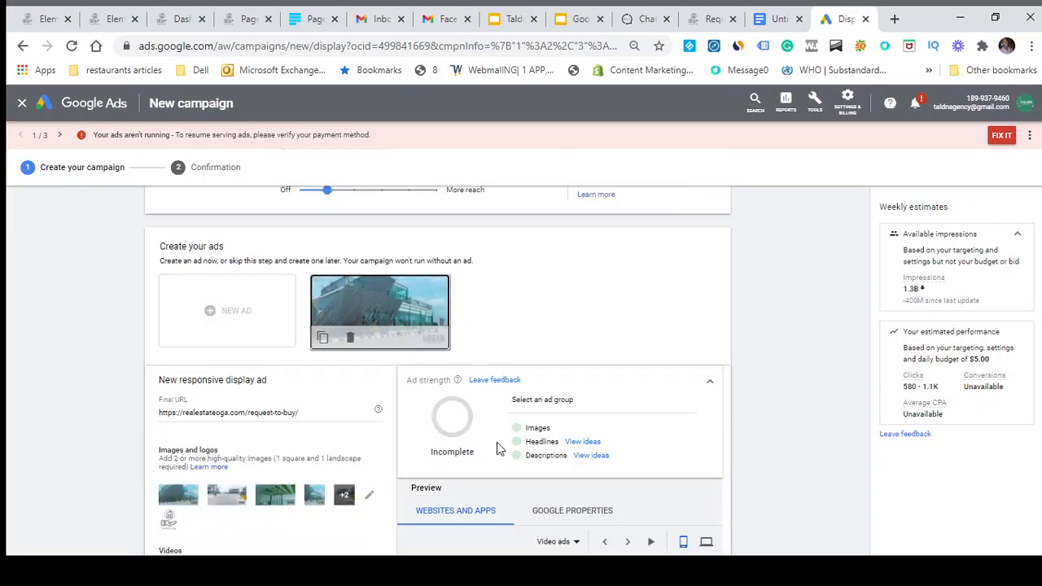
{"action": "scroll", "coordinate": [496, 442], "scroll_direction": "down", "scroll_amount": 3}
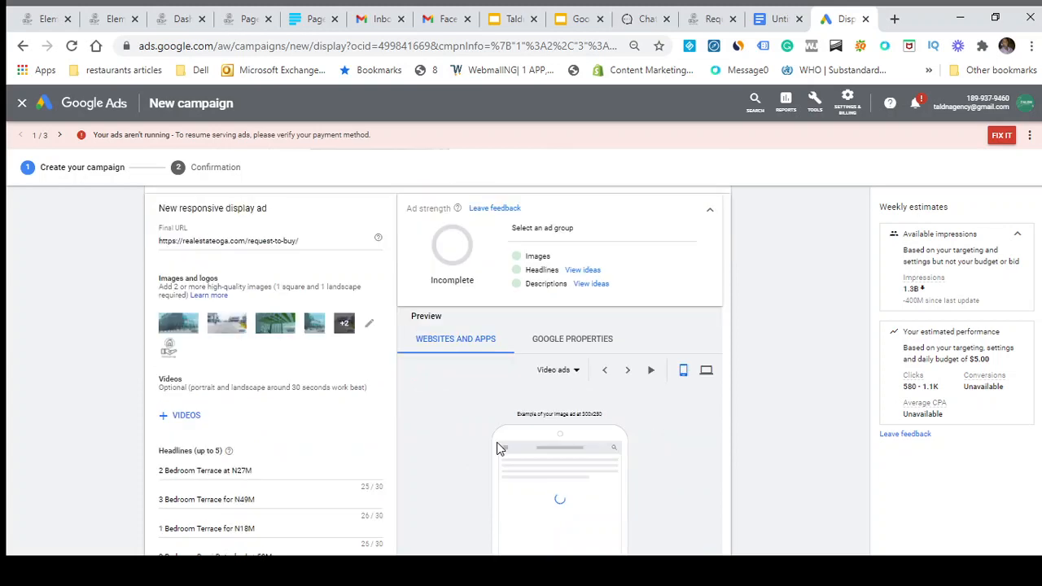
{"action": "scroll", "coordinate": [498, 447], "scroll_direction": "down", "scroll_amount": 6}
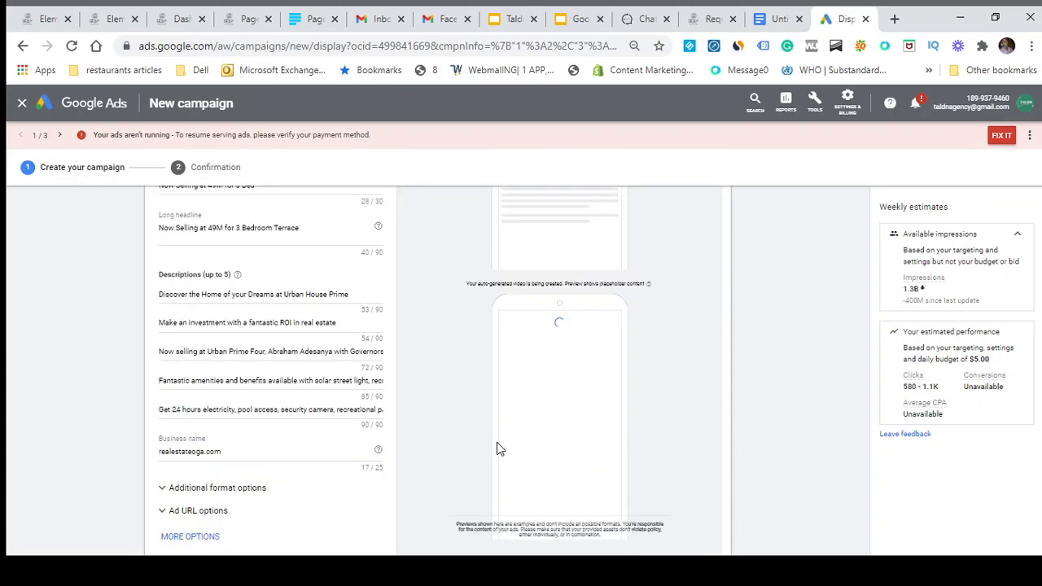
{"action": "scroll", "coordinate": [496, 450], "scroll_direction": "down", "scroll_amount": 4}
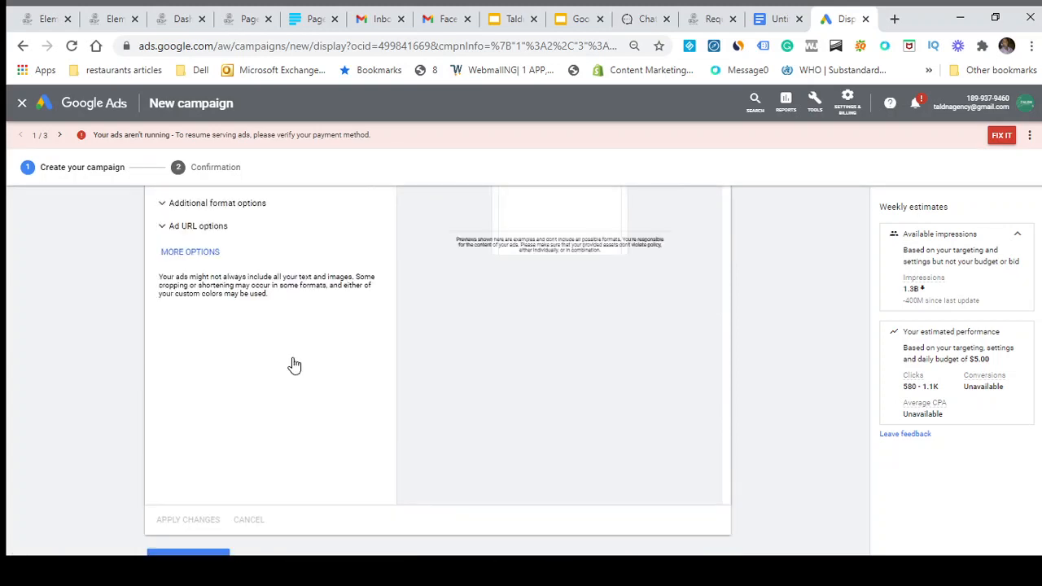
{"action": "scroll", "coordinate": [292, 358], "scroll_direction": "up", "scroll_amount": 4}
{"action": "scroll", "coordinate": [270, 376], "scroll_direction": "down", "scroll_amount": 1}
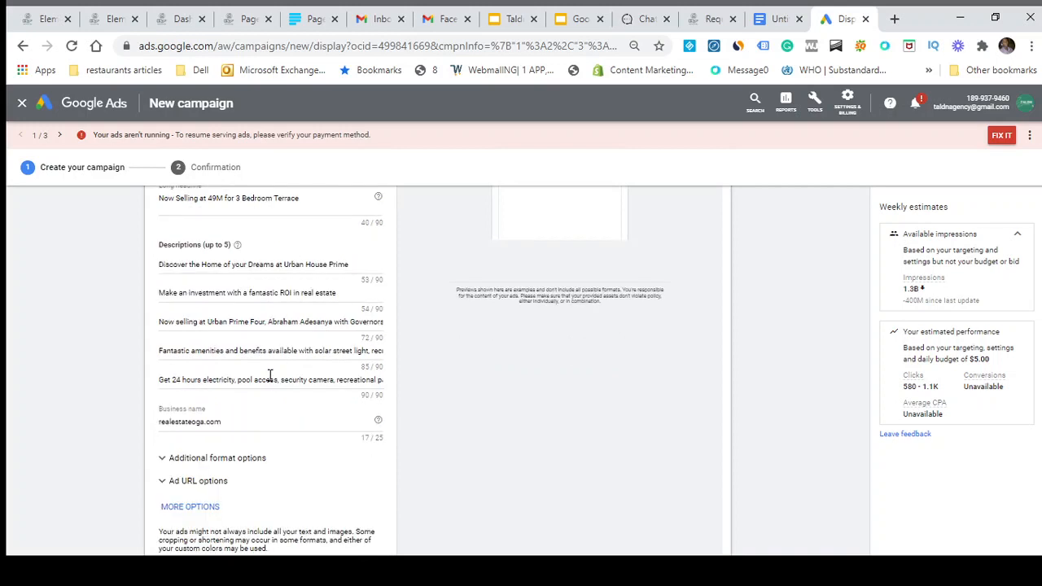
{"action": "scroll", "coordinate": [271, 375], "scroll_direction": "down", "scroll_amount": 1}
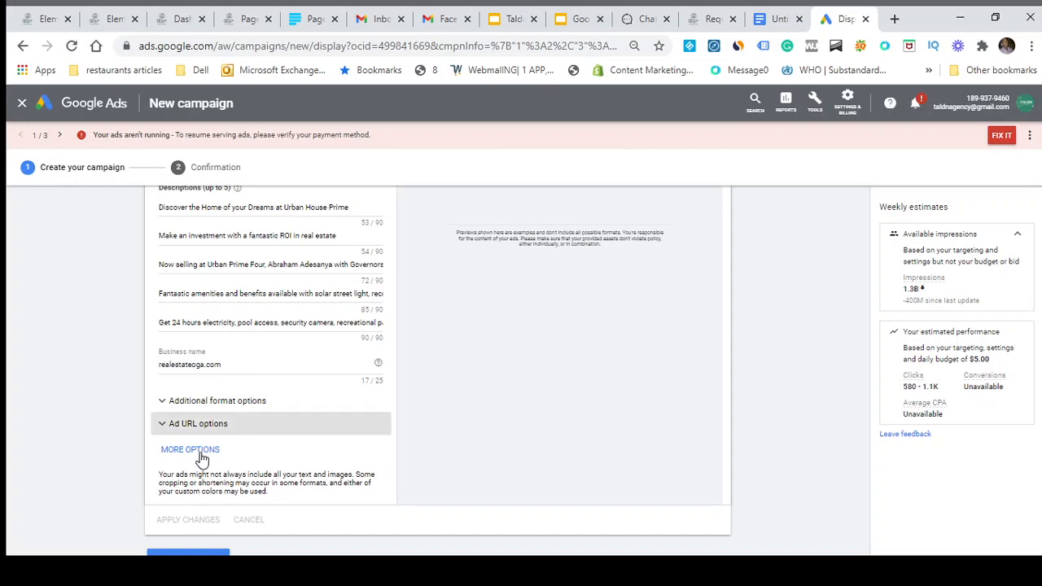
{"action": "scroll", "coordinate": [202, 458], "scroll_direction": "down", "scroll_amount": 1}
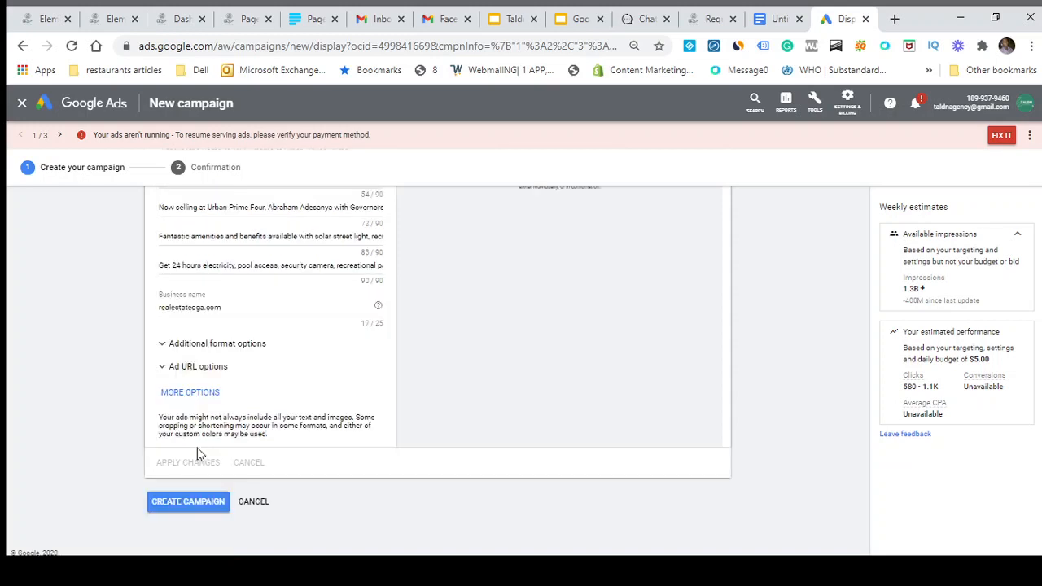
{"action": "left_click", "coordinate": [210, 398]}
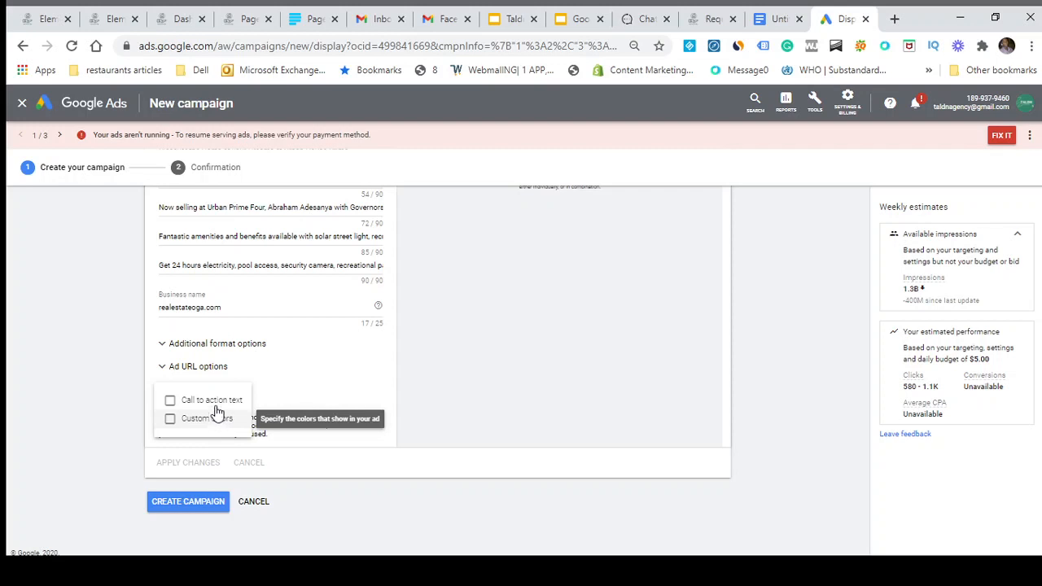
{"action": "left_click", "coordinate": [213, 400]}
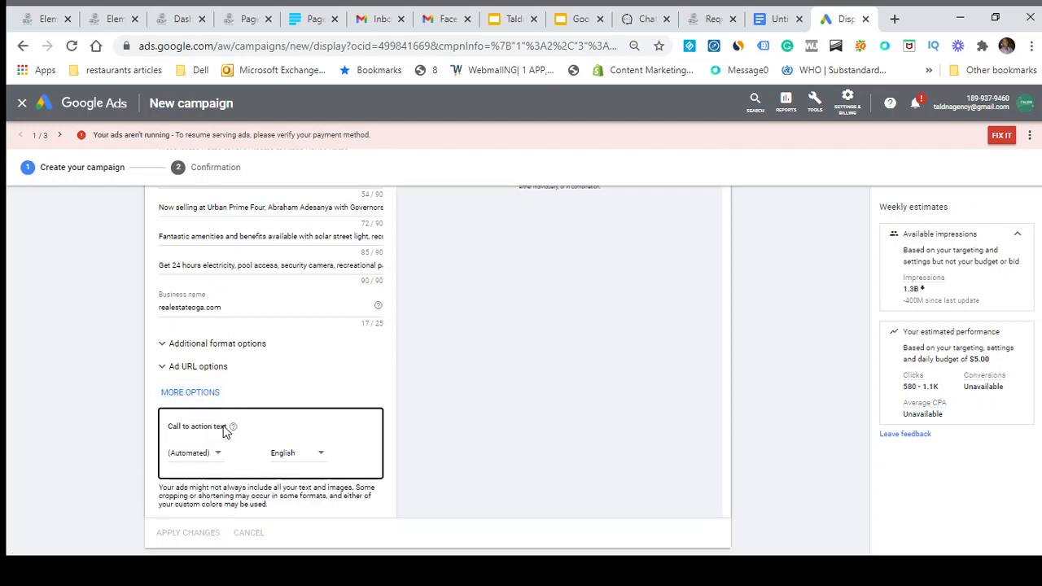
{"action": "left_click", "coordinate": [209, 455]}
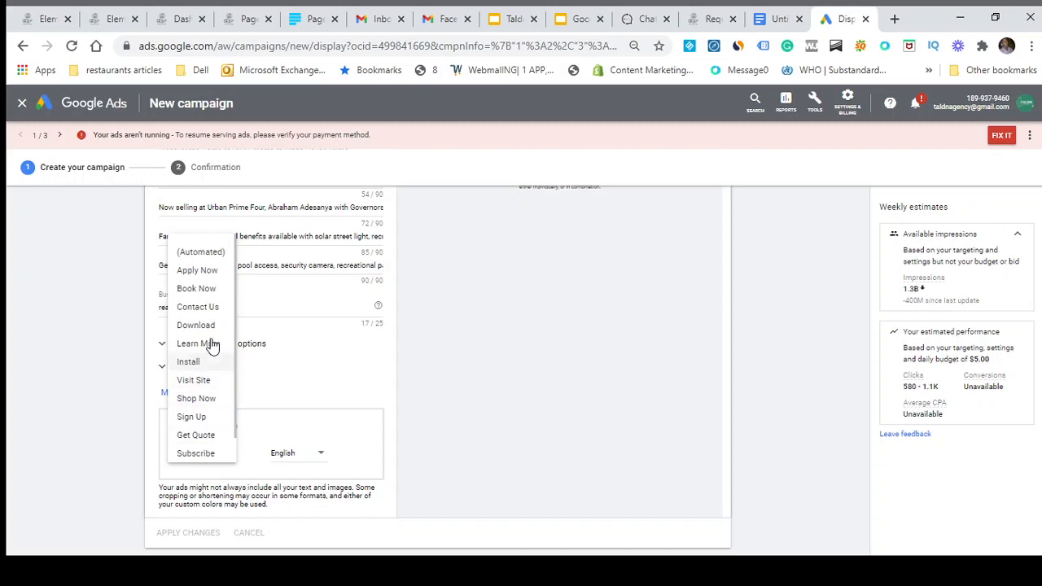
{"action": "left_click", "coordinate": [200, 307]}
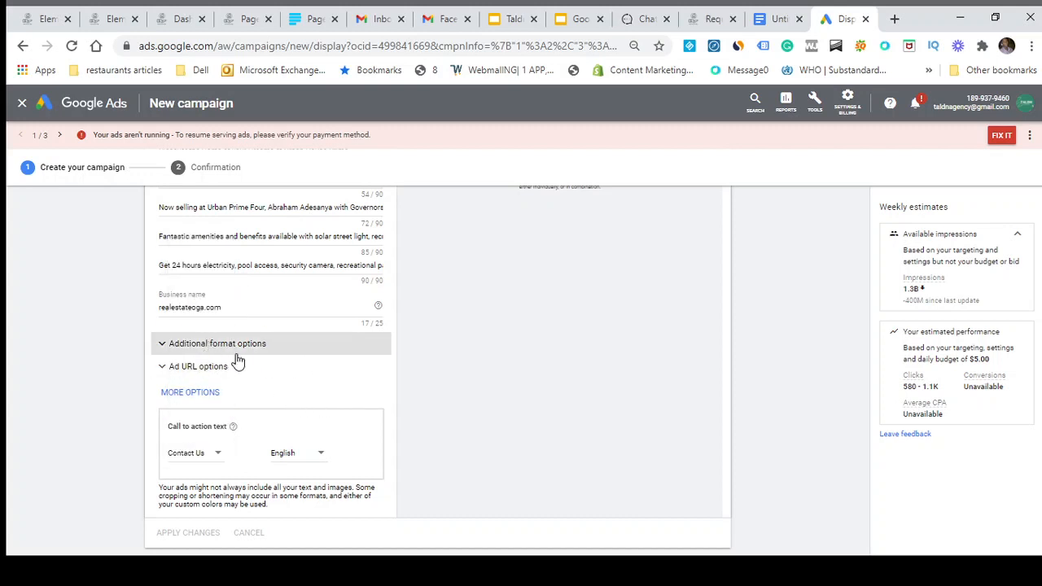
Step: Review the ad's mobile preview, ad strength, images, headlines and call to action
{"action": "scroll", "coordinate": [414, 359], "scroll_direction": "up", "scroll_amount": 1}
{"action": "scroll", "coordinate": [416, 359], "scroll_direction": "up", "scroll_amount": 1}
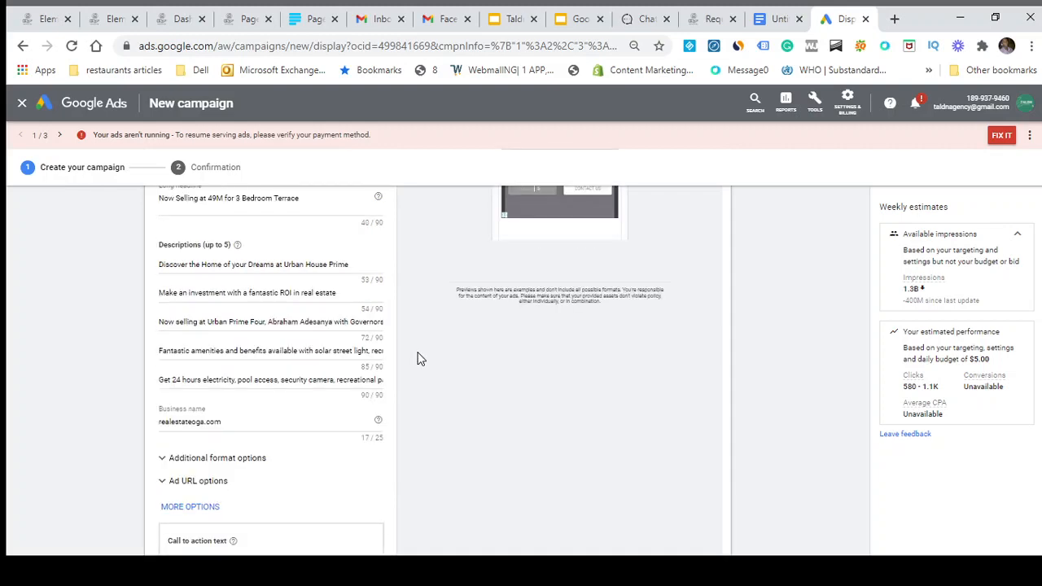
{"action": "scroll", "coordinate": [417, 359], "scroll_direction": "up", "scroll_amount": 2}
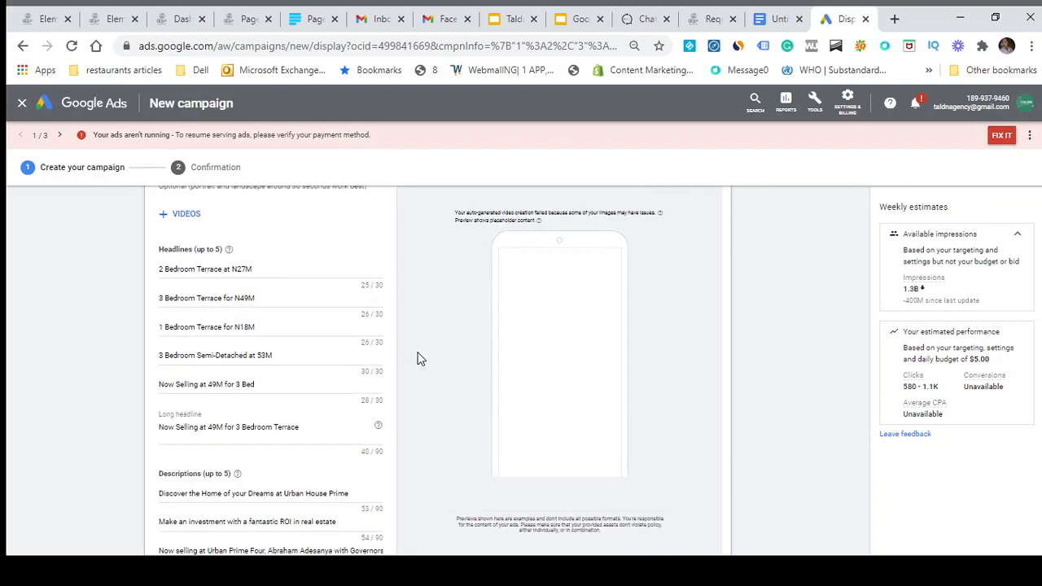
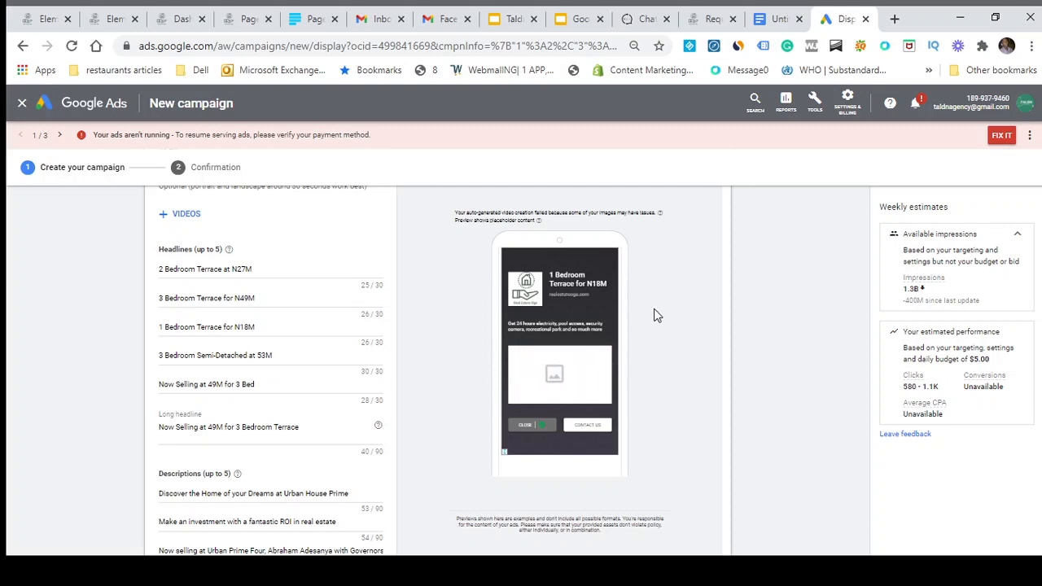
{"action": "scroll", "coordinate": [491, 324], "scroll_direction": "up", "scroll_amount": 2}
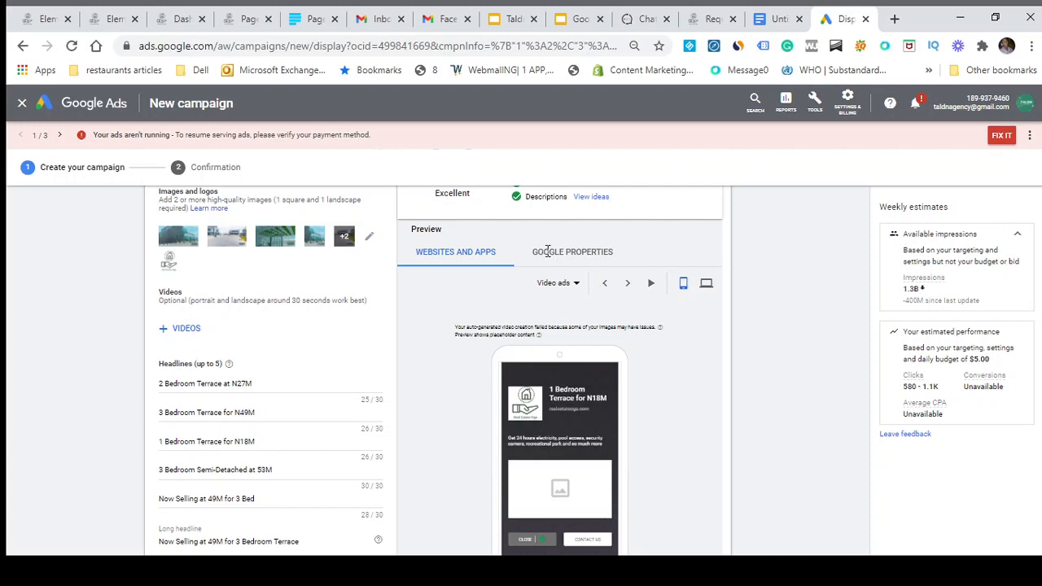
{"action": "scroll", "coordinate": [194, 462], "scroll_direction": "up", "scroll_amount": 1}
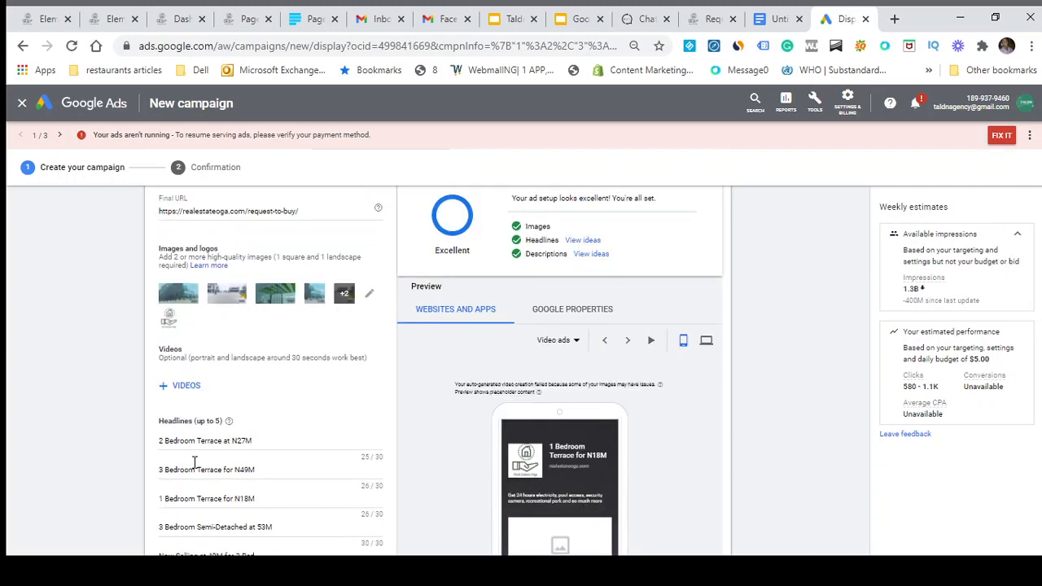
{"action": "scroll", "coordinate": [526, 414], "scroll_direction": "down", "scroll_amount": 4}
{"action": "scroll", "coordinate": [525, 417], "scroll_direction": "down", "scroll_amount": 4}
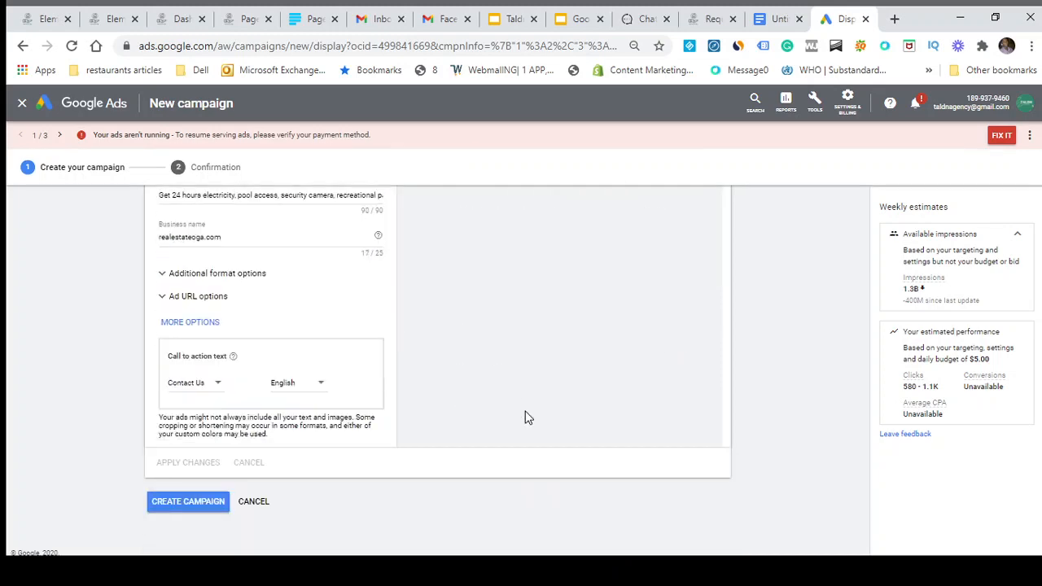
{"action": "scroll", "coordinate": [525, 417], "scroll_direction": "up", "scroll_amount": 8}
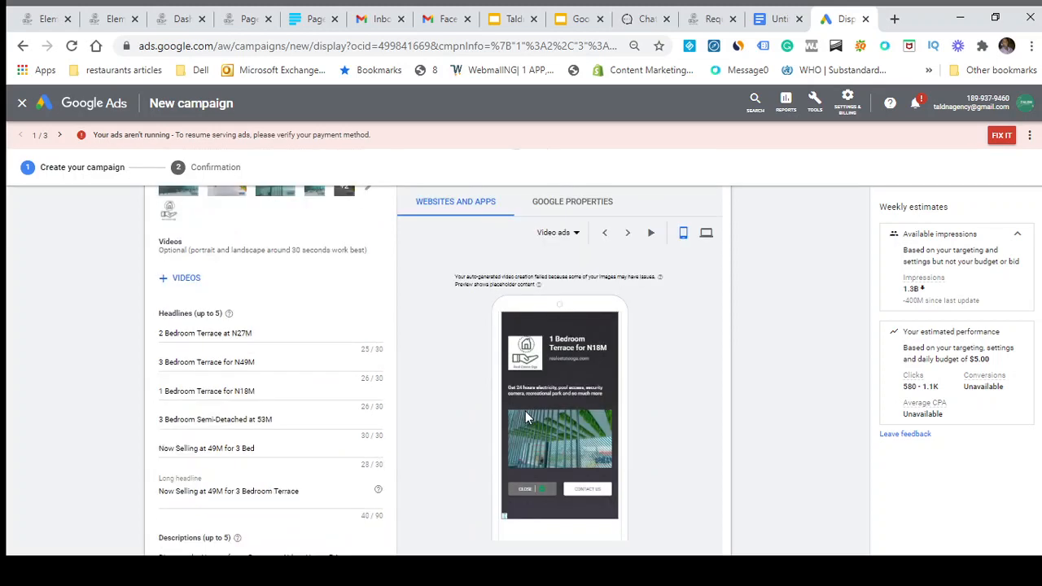
Step: Create the Display campaign with the finished responsive ad
{"action": "scroll", "coordinate": [525, 411], "scroll_direction": "down", "scroll_amount": 1}
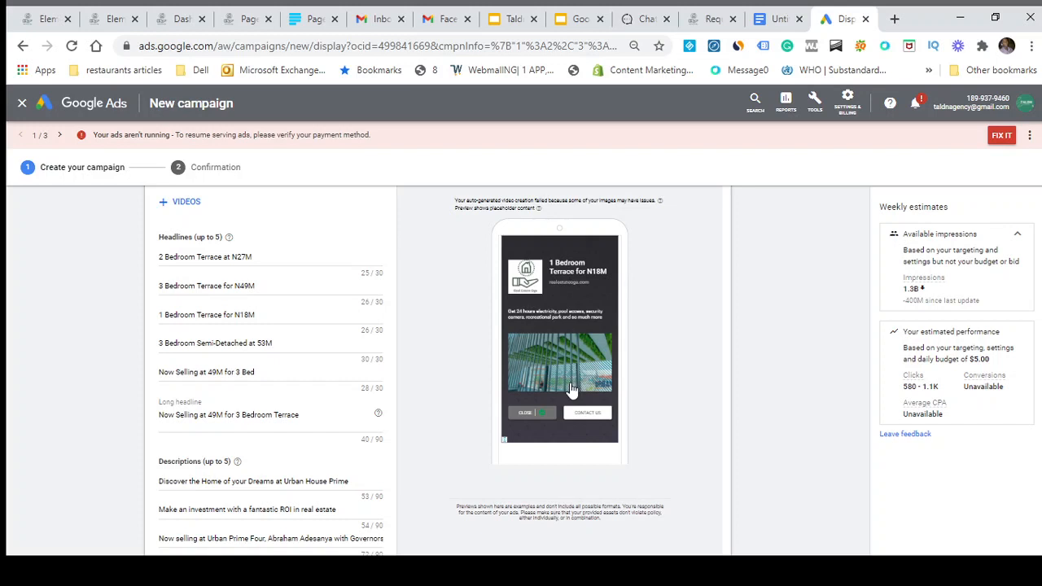
{"action": "scroll", "coordinate": [399, 441], "scroll_direction": "down", "scroll_amount": 5}
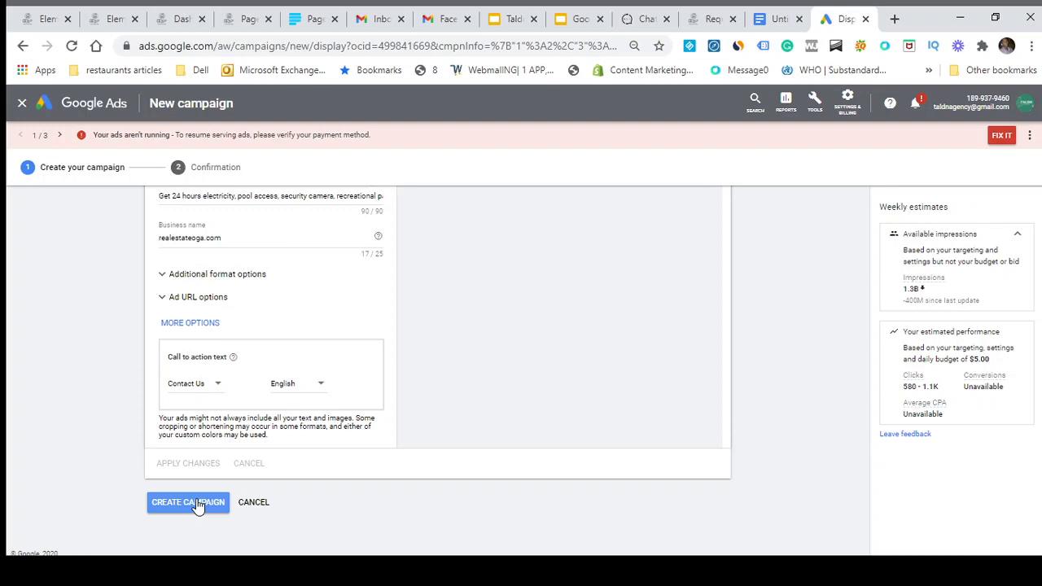
{"action": "left_click", "coordinate": [196, 502]}
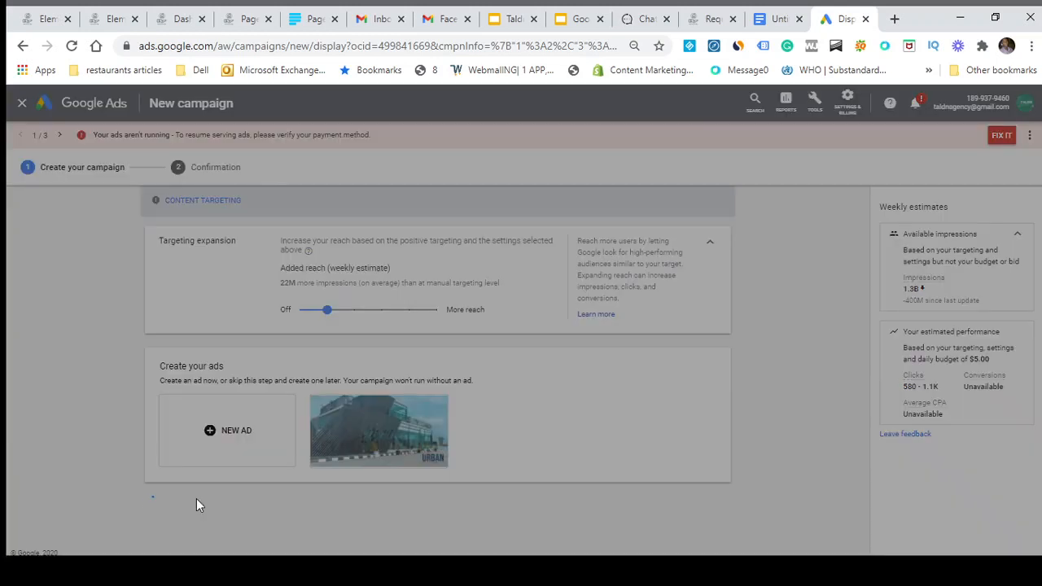